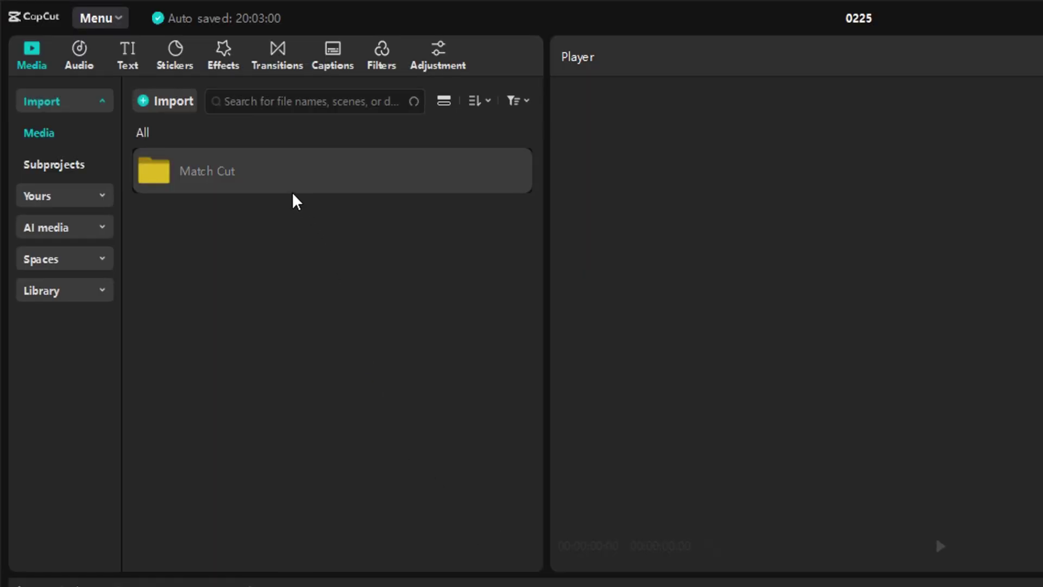
- Place all the screenshot images from the Match Cut folder's Editing subfolder onto the timeline in sequence
double_click(239, 181)
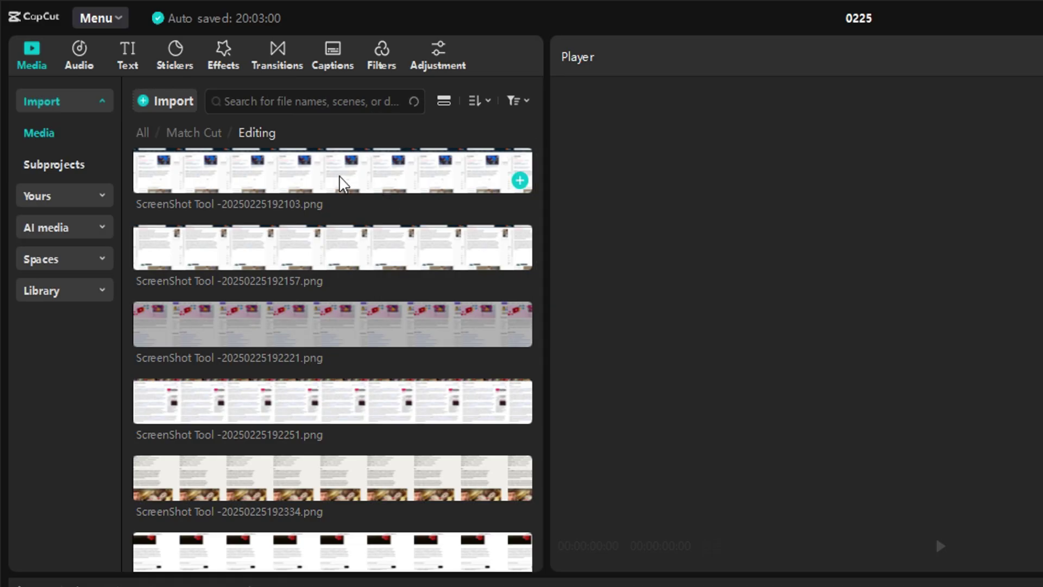
click(342, 182)
scroll(354, 326, down, 8)
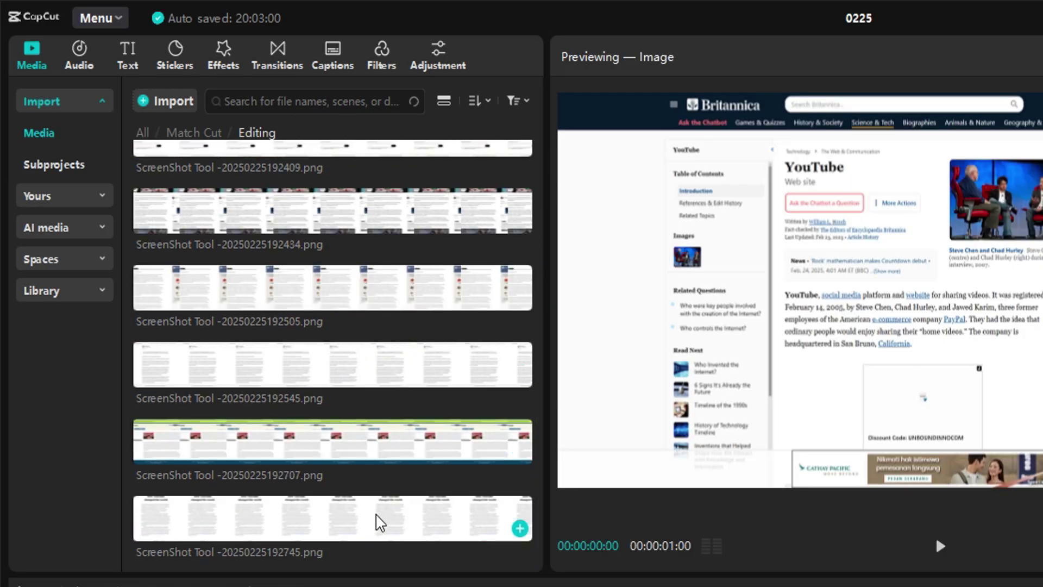
shift+click(381, 523)
drag(354, 526, 285, 405)
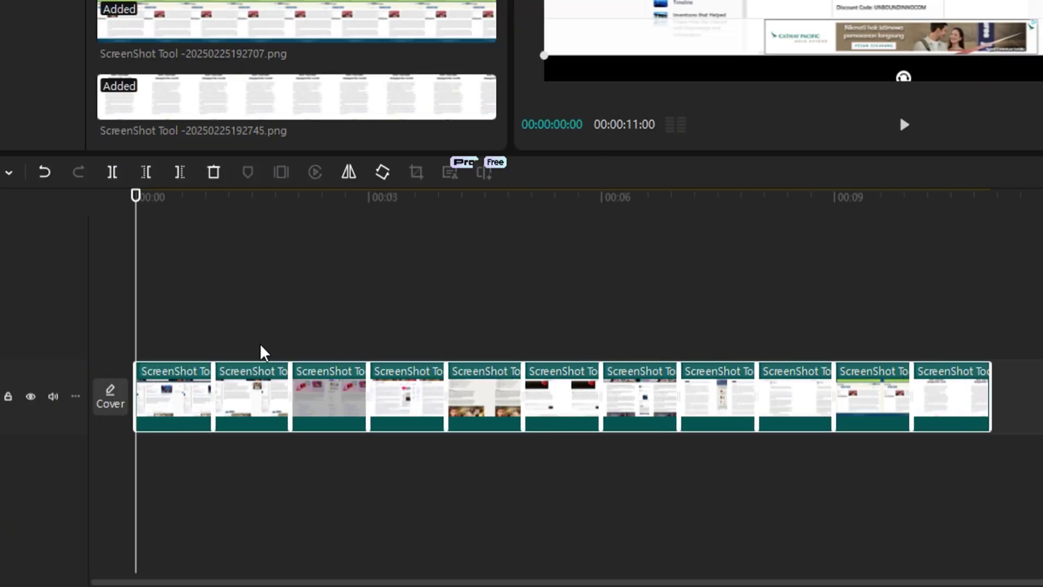
- Add a default text layer above the screenshots reading "Youtube" and colour it bright green (00FF04)
drag(173, 132, 176, 343)
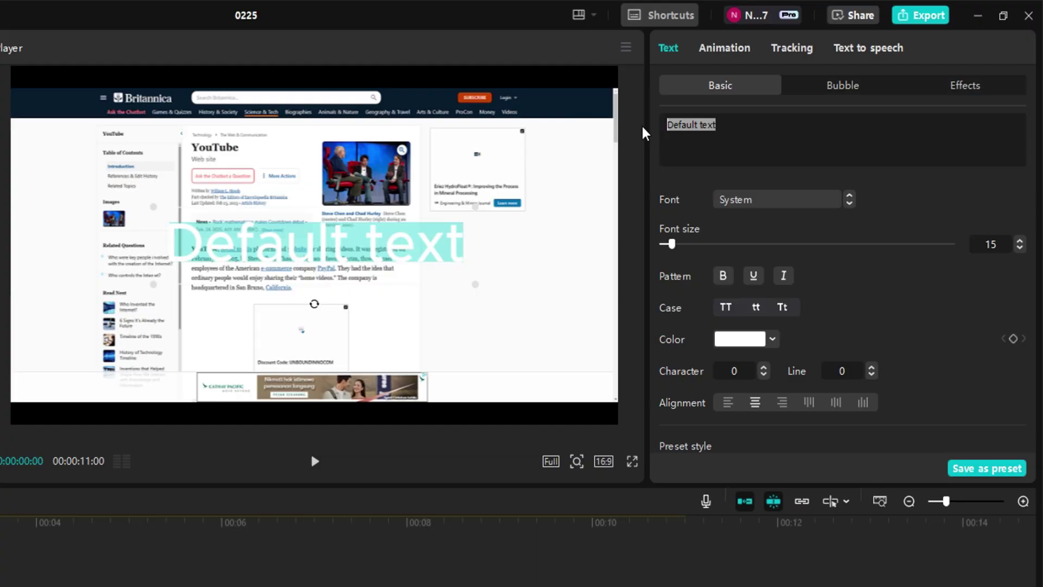
text(Yo)
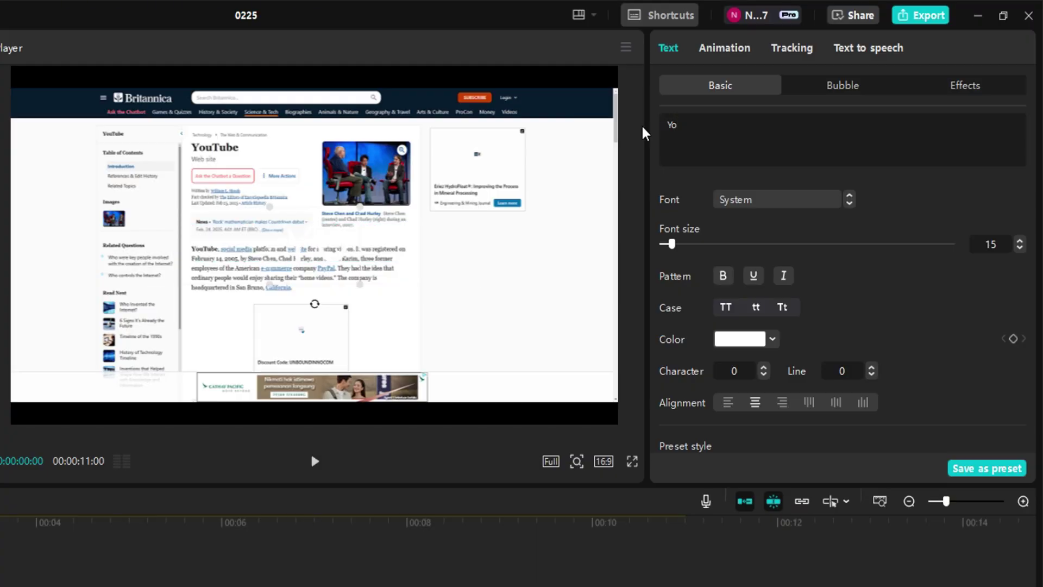
text(utube)
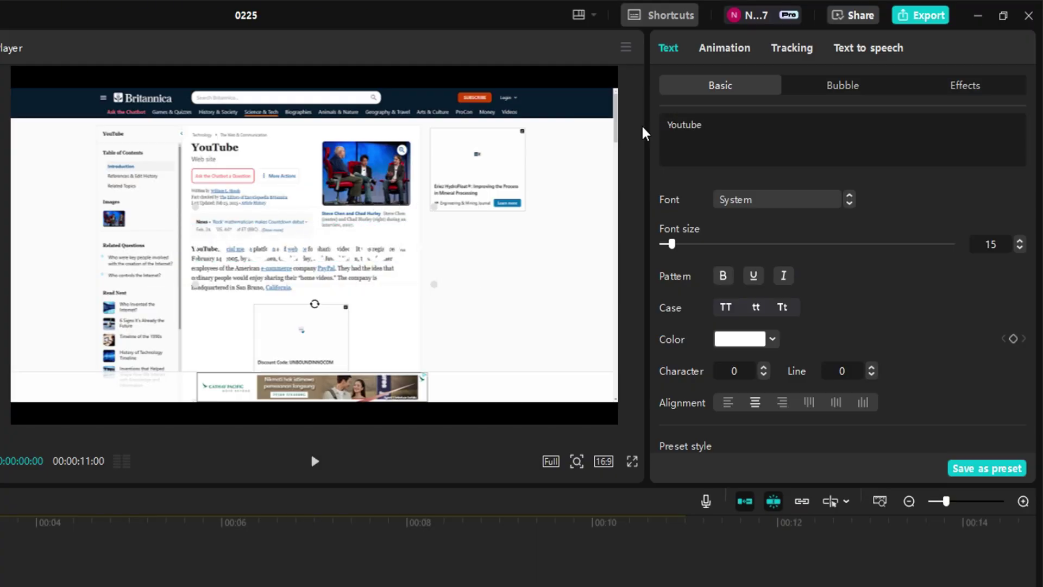
click(741, 342)
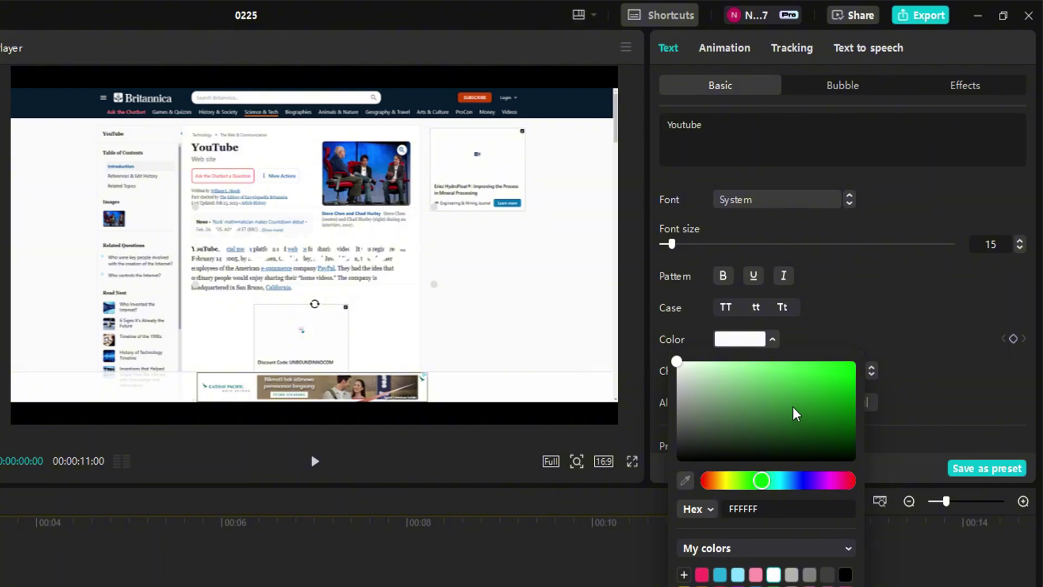
drag(795, 414, 955, 339)
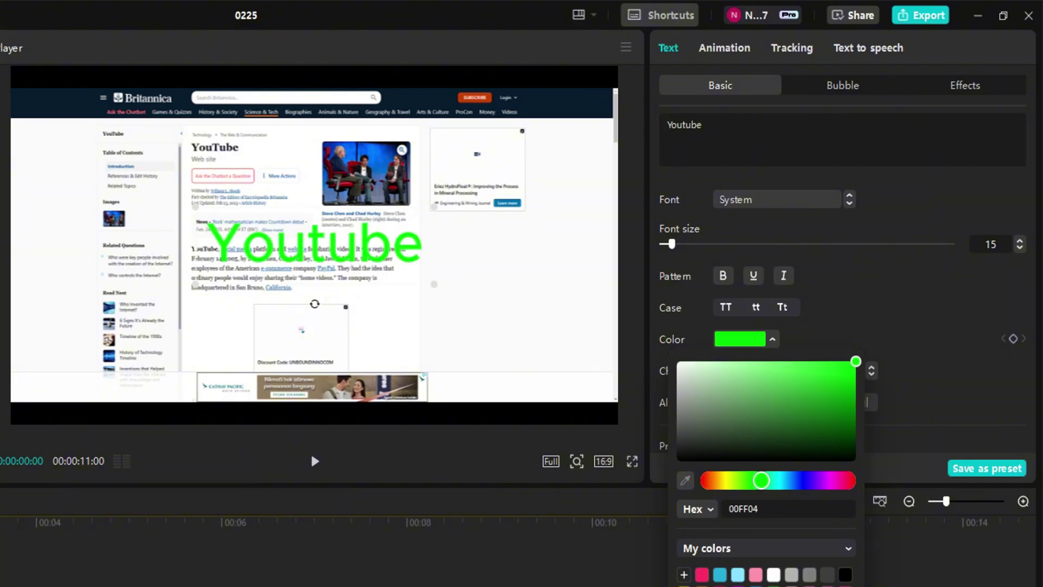
click(331, 586)
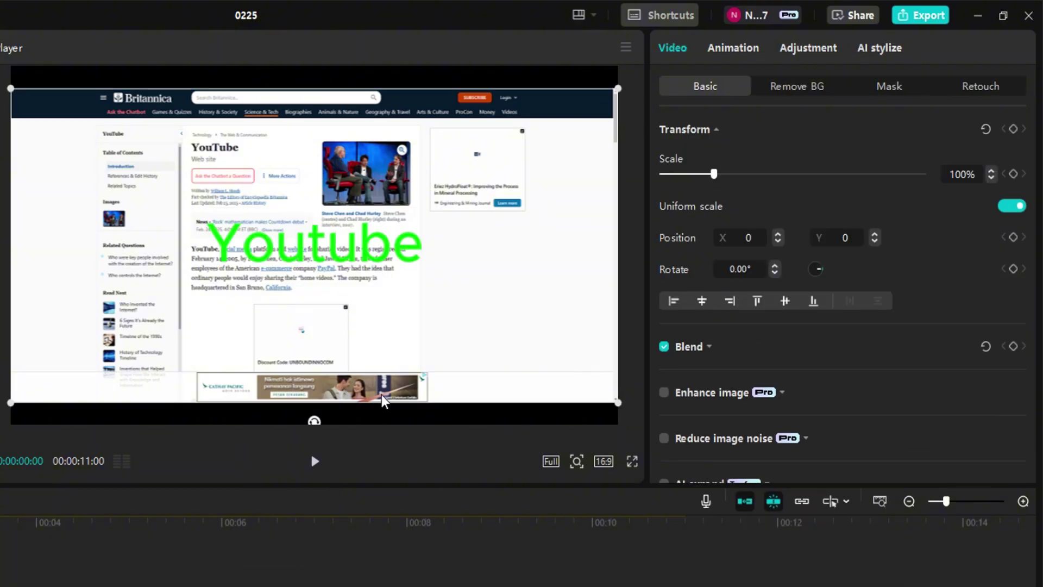
drag(324, 253, 324, 276)
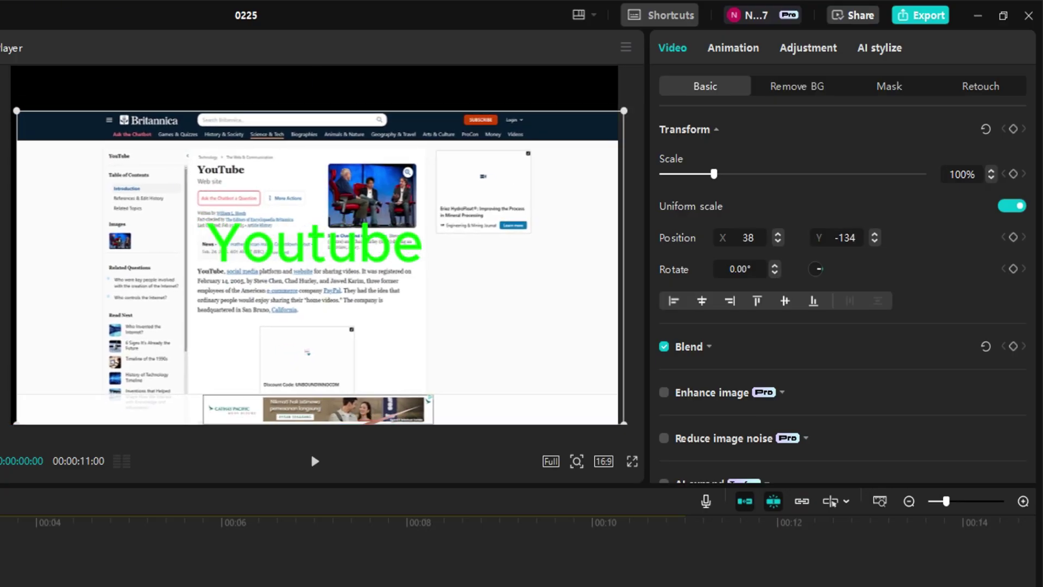
key(ctrl+z)
- Shrink the green "Youtube" guide text slightly, keeping it centred in the frame
click(323, 281)
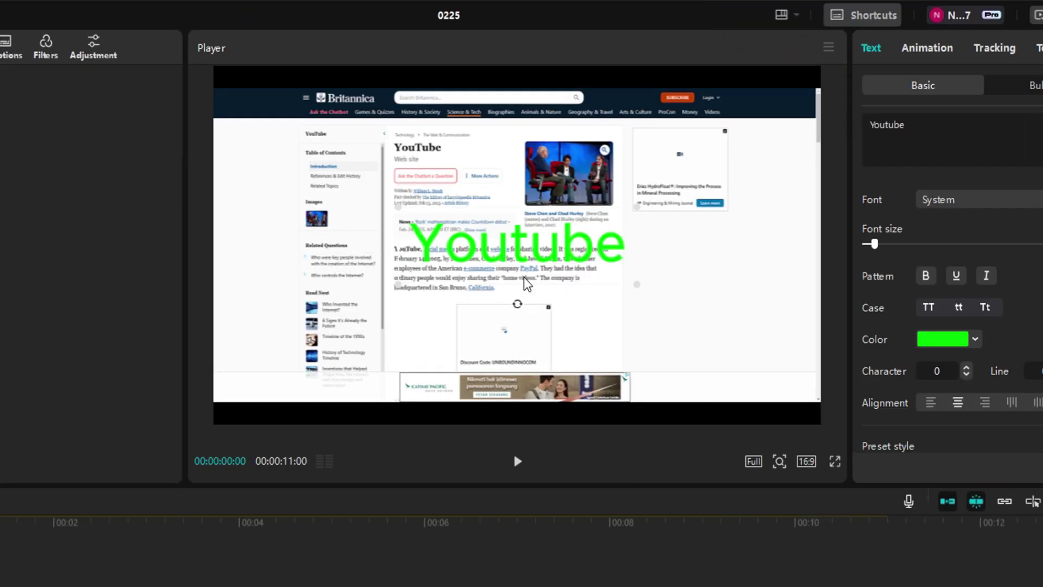
mouse_move(526, 282)
mouse_down()
mouse_move(533, 296)
mouse_move(515, 282)
mouse_move(526, 282)
mouse_up()
drag(637, 284, 597, 262)
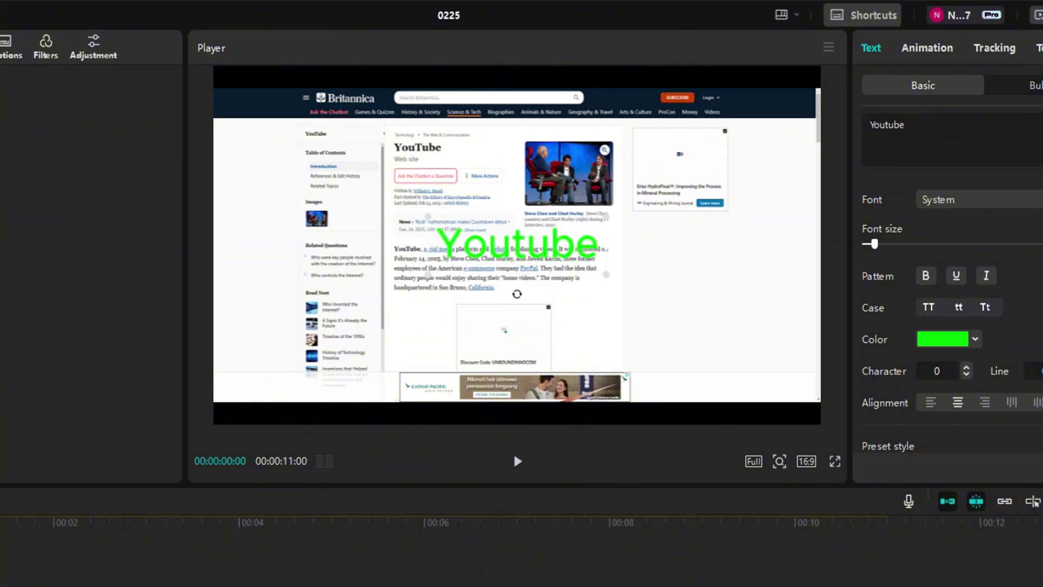
- Enlarge and reposition the first screenshot so the bold word YouTube in its main paragraph matches the green guide text
click(514, 298)
scroll(570, 313, up, 5)
drag(570, 312, 924, 284)
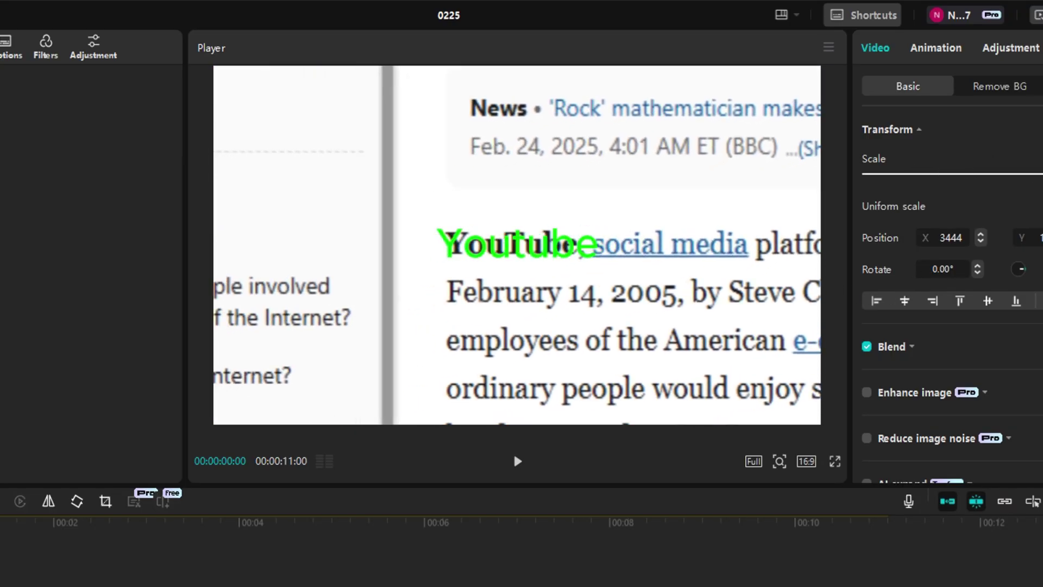
scroll(421, 337, up, 2)
drag(421, 337, 533, 311)
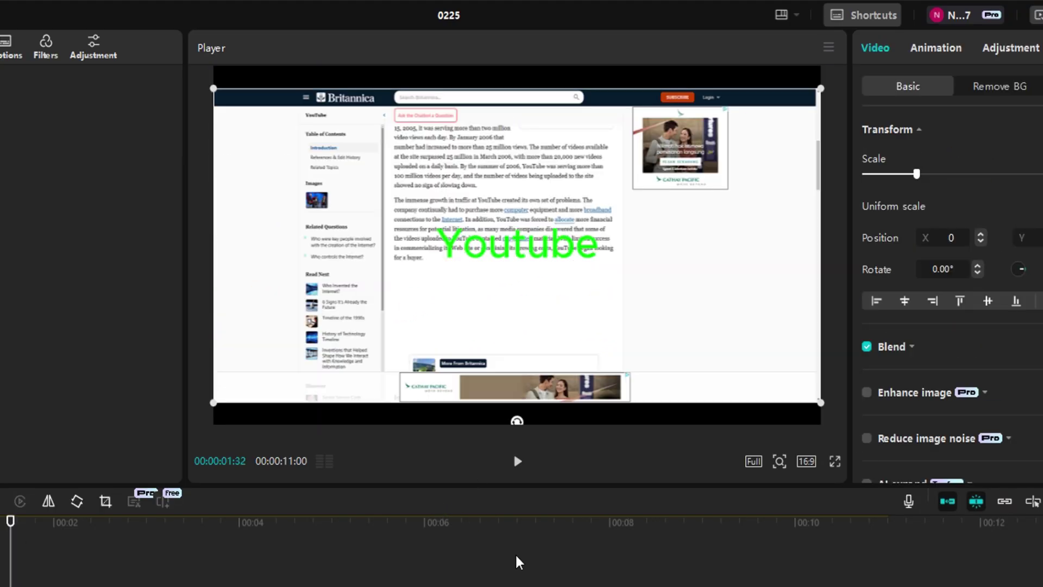
- Enlarge and reposition the second screenshot so the word YouTube after "In addition," matches the green guide text in size and position
scroll(482, 324, up, 10)
drag(456, 163, 620, 340)
drag(511, 289, 503, 332)
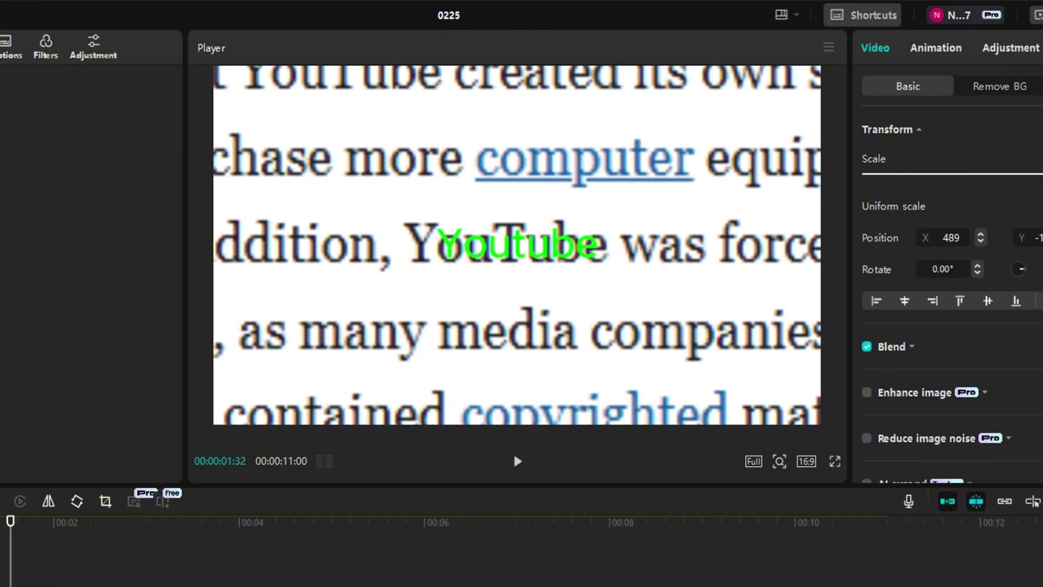
scroll(543, 337, down, 1)
drag(544, 336, 551, 315)
scroll(551, 314, down, 1)
drag(667, 351, 651, 319)
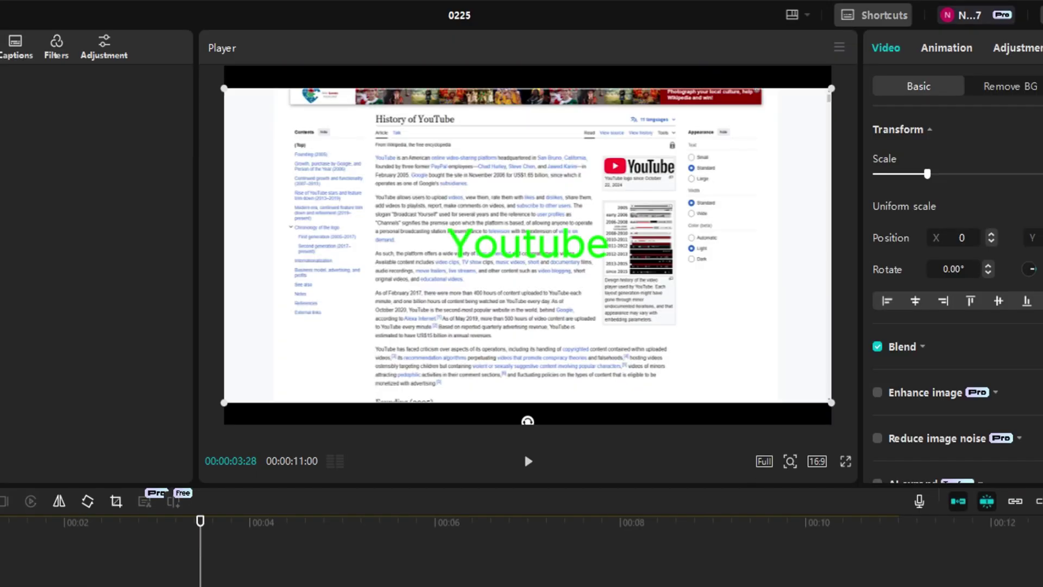
- Enlarge and reposition the fourth and remaining screenshots so the word YouTube in each lines up with the green guide text
drag(927, 173, 1042, 174)
drag(272, 207, 770, 340)
drag(543, 323, 891, 493)
drag(437, 370, 588, 390)
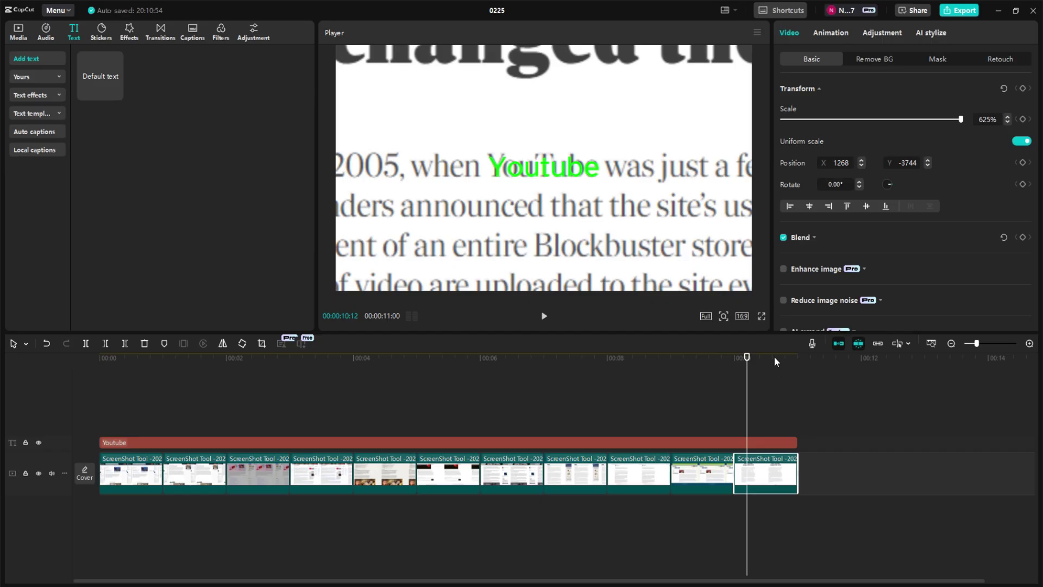
- Delete the green "Youtube" guide text and combine all the screenshot clips into one compound clip
click(599, 443)
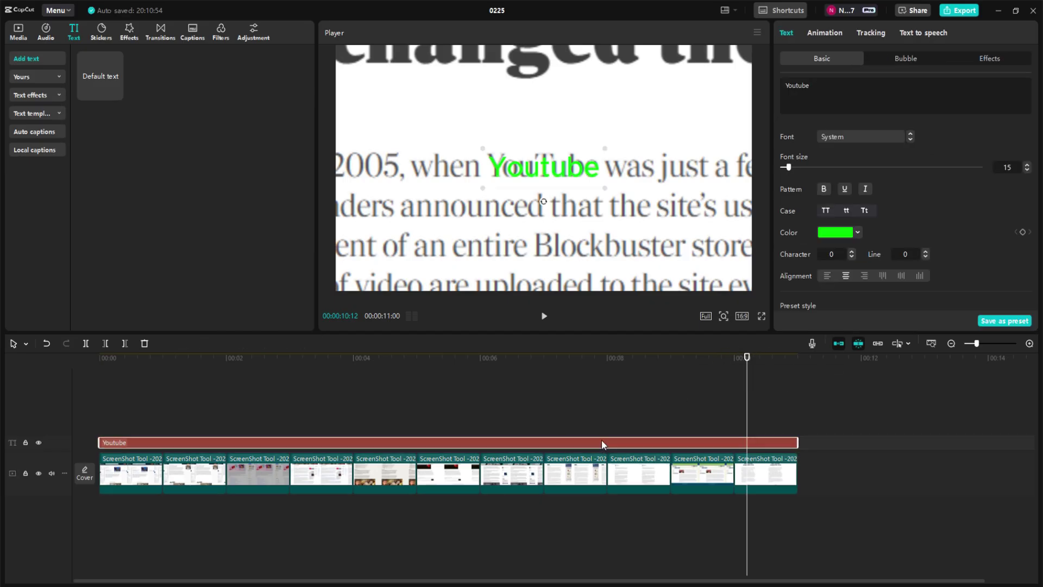
key(Delete)
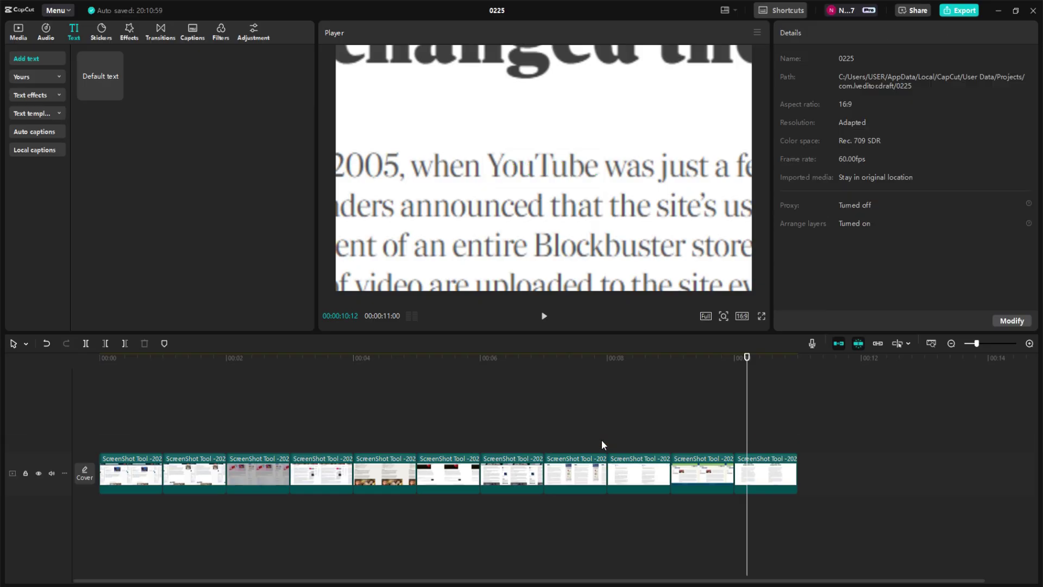
drag(871, 470, 73, 476)
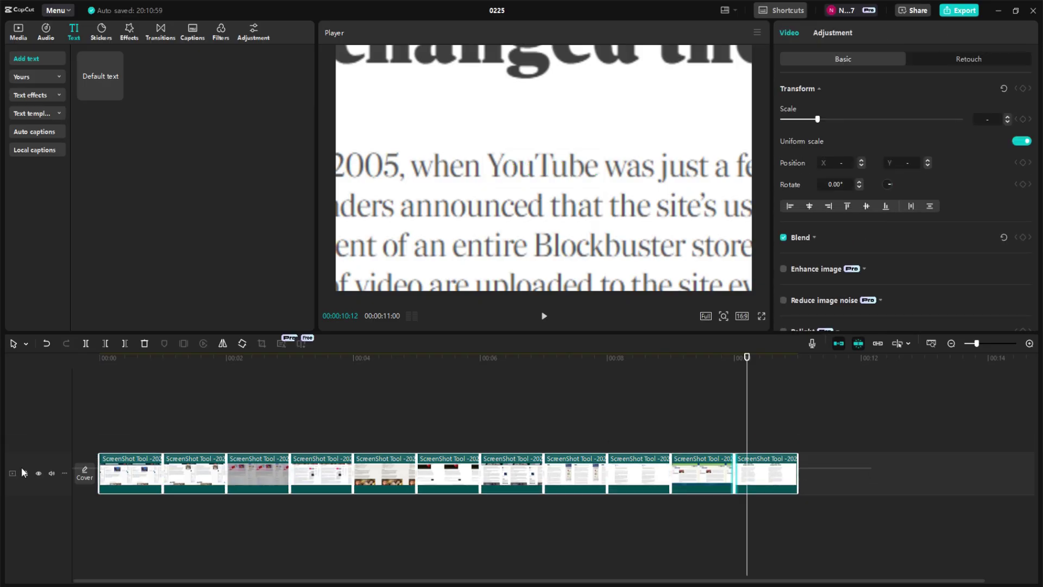
right_click(397, 473)
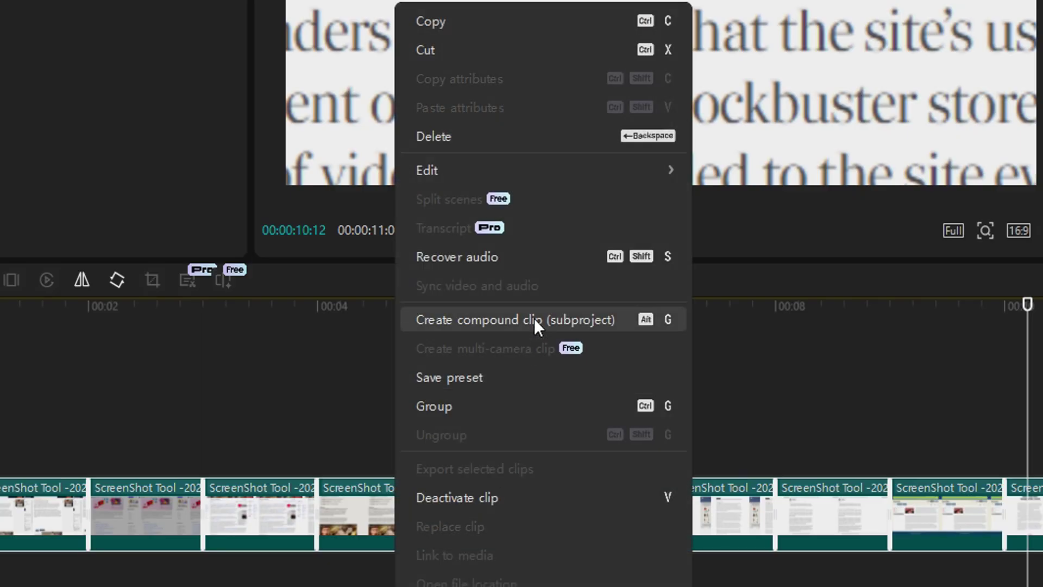
click(533, 319)
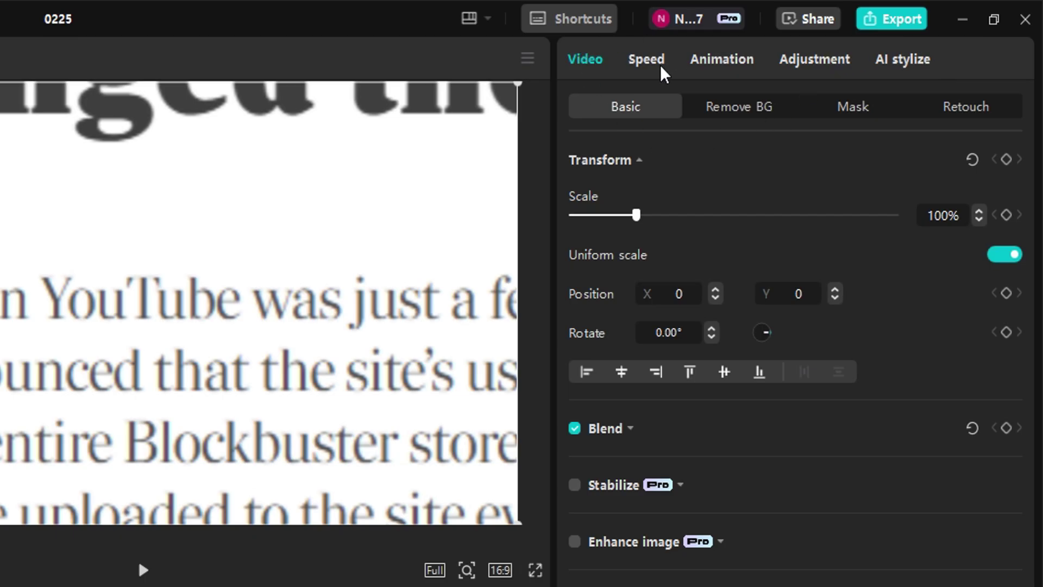
- Set the compound clip's standard speed to 5.00x and play the sequence to check its pace
click(660, 64)
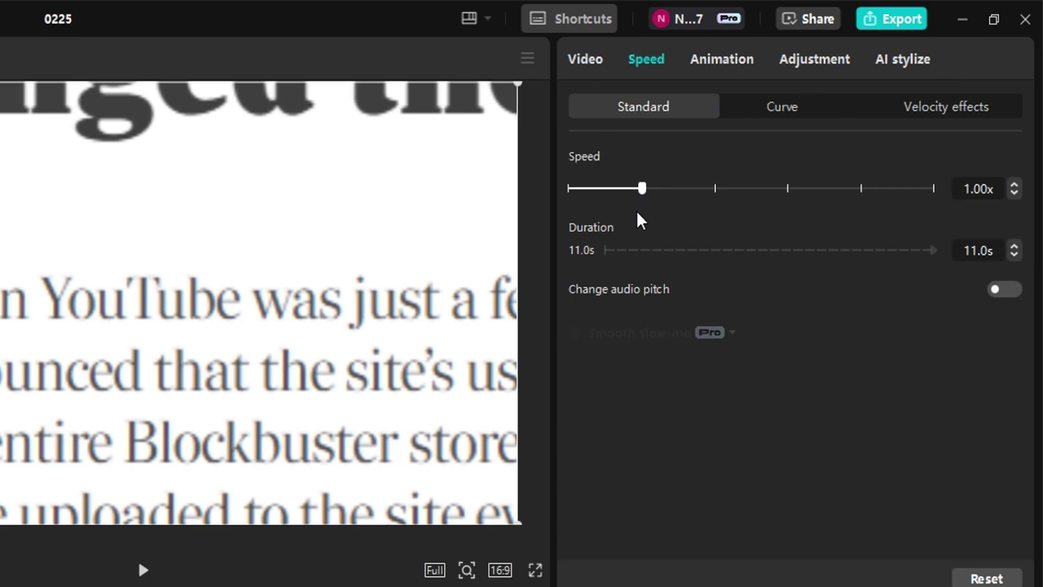
drag(647, 189, 788, 191)
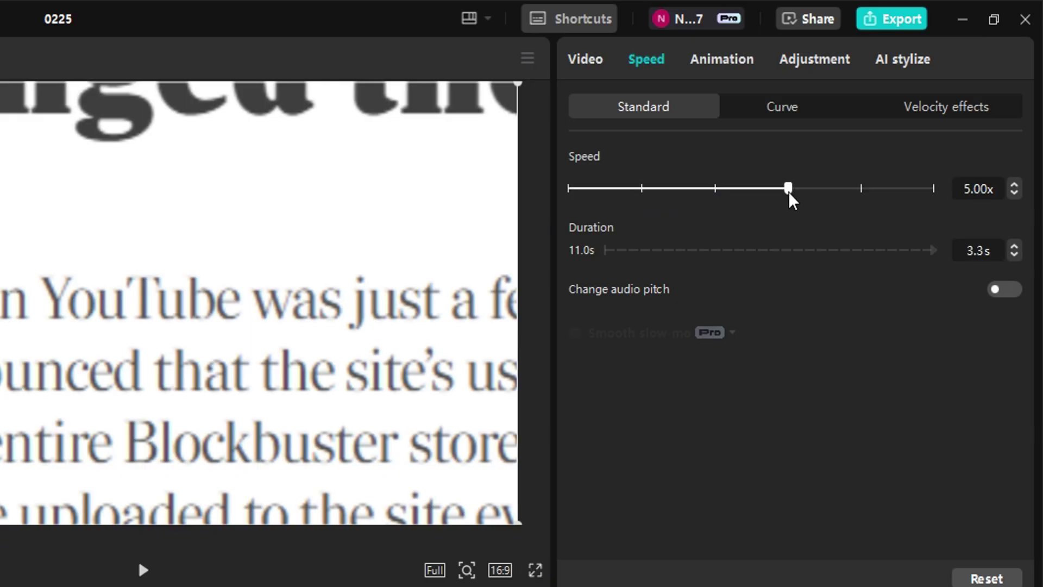
key(space)
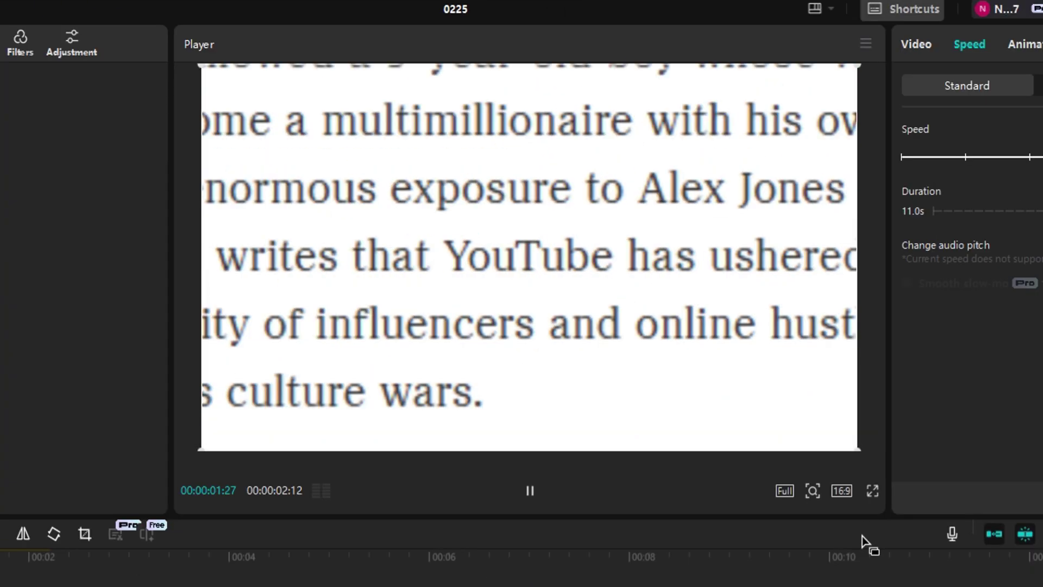
key(space)
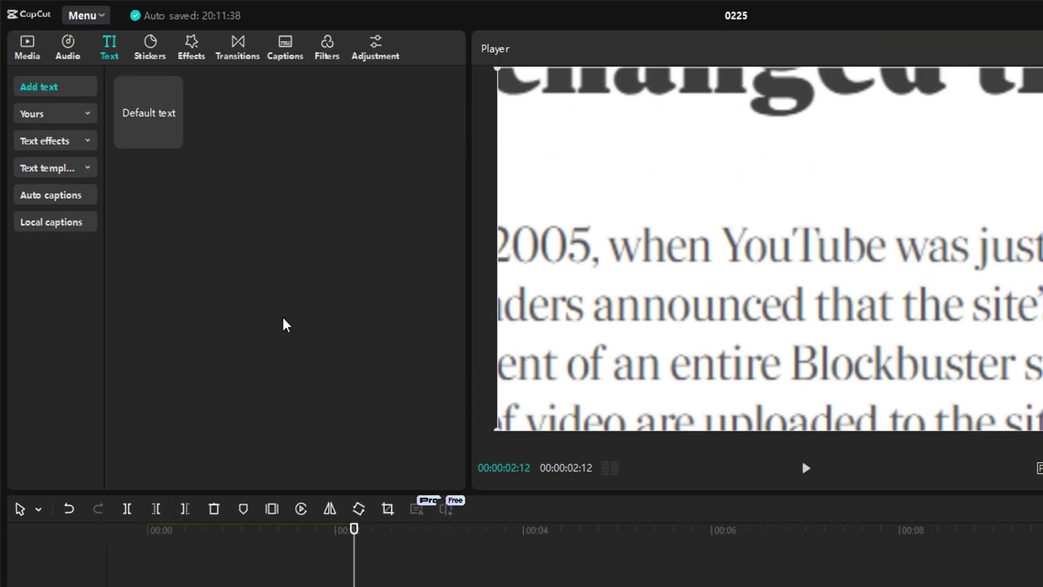
- Apply the 1998 video effect over the compound clip, set its Filters value to 0, and play back the result
click(204, 57)
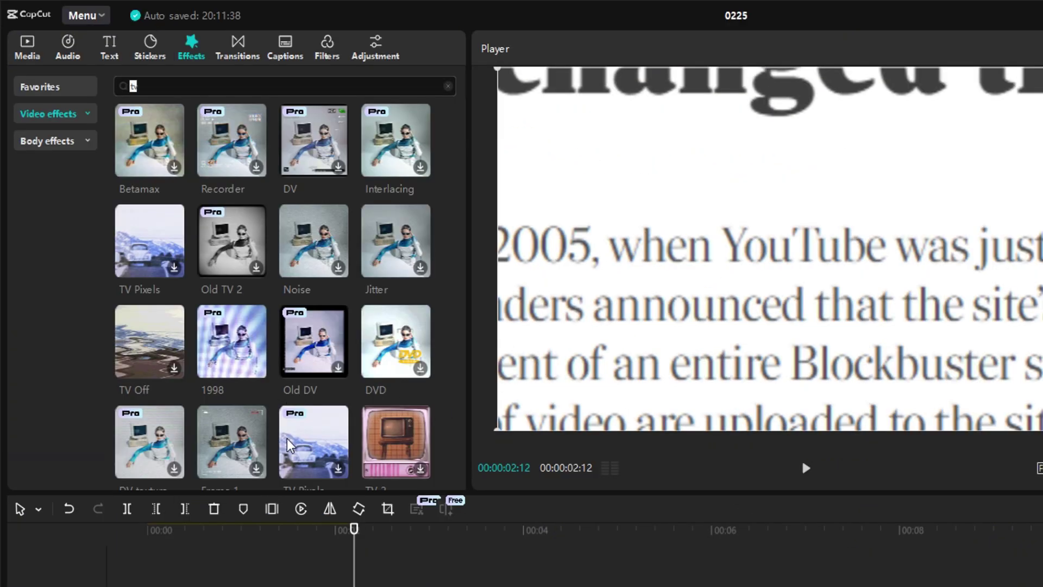
drag(234, 359, 141, 586)
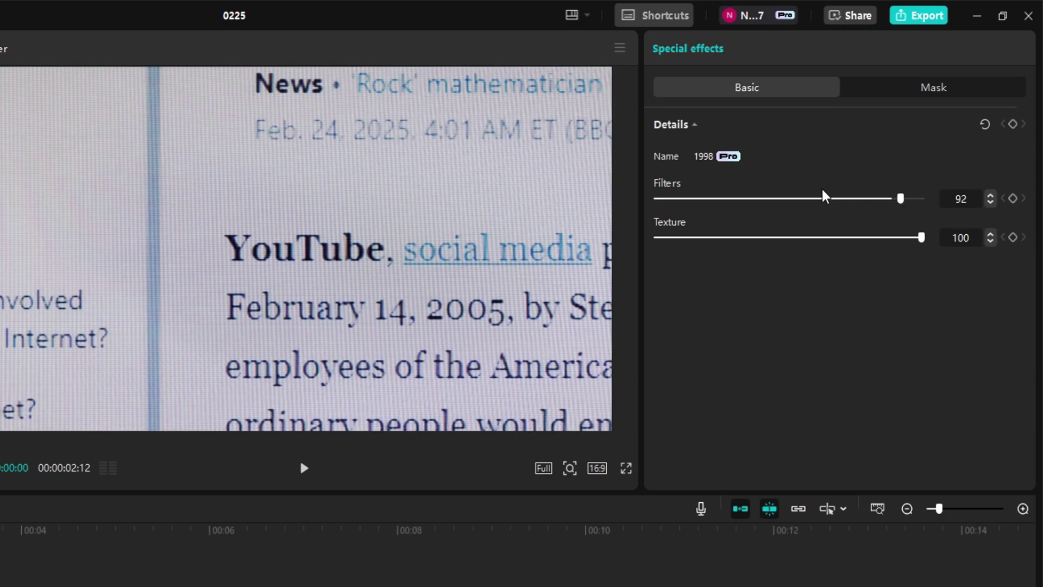
drag(899, 199, 659, 199)
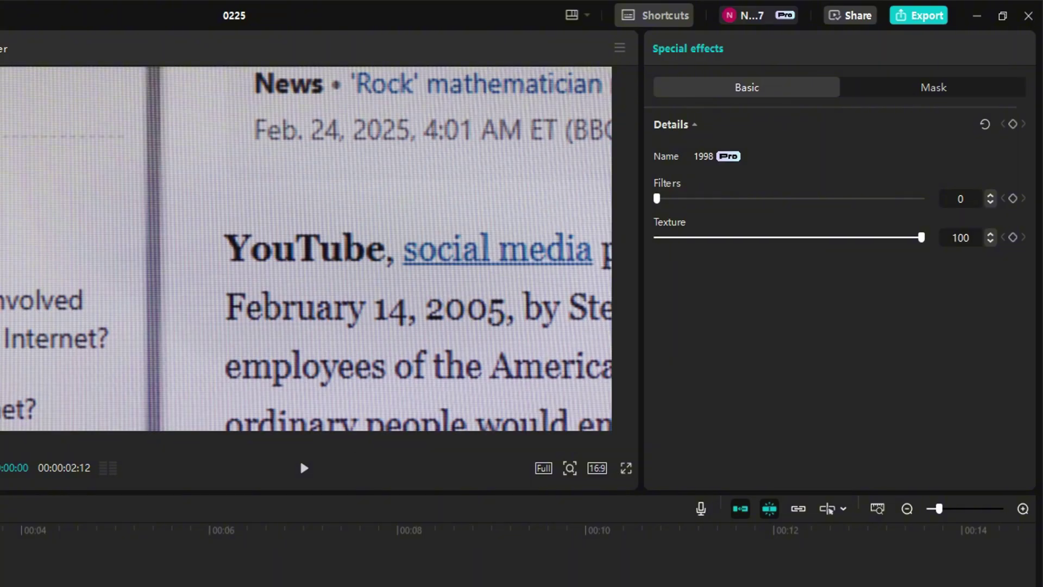
key(space)
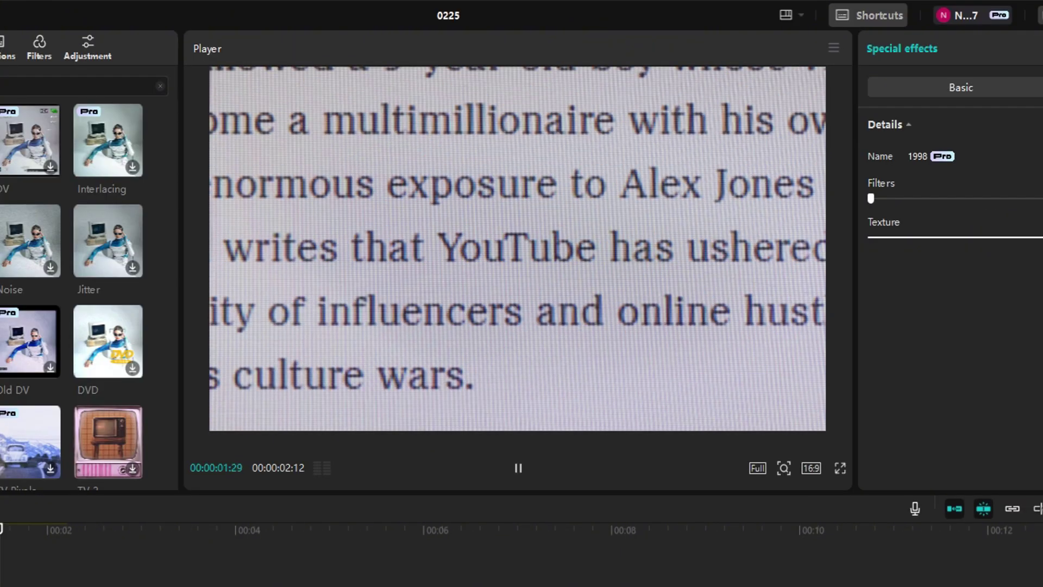
key(space)
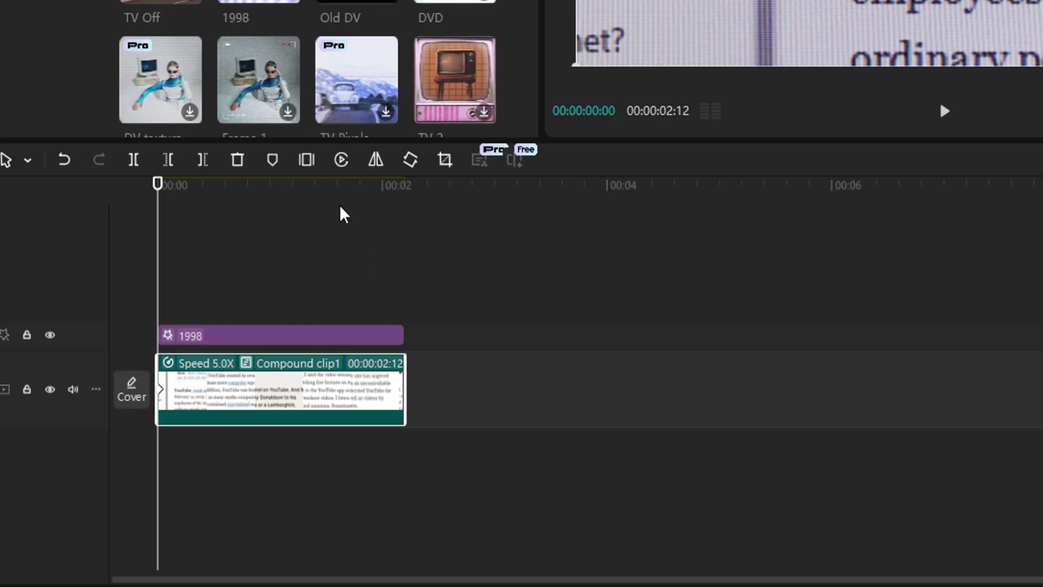
- Keyframe a larger scale of slightly more than 116% at the end of the compound clip
drag(363, 202, 408, 206)
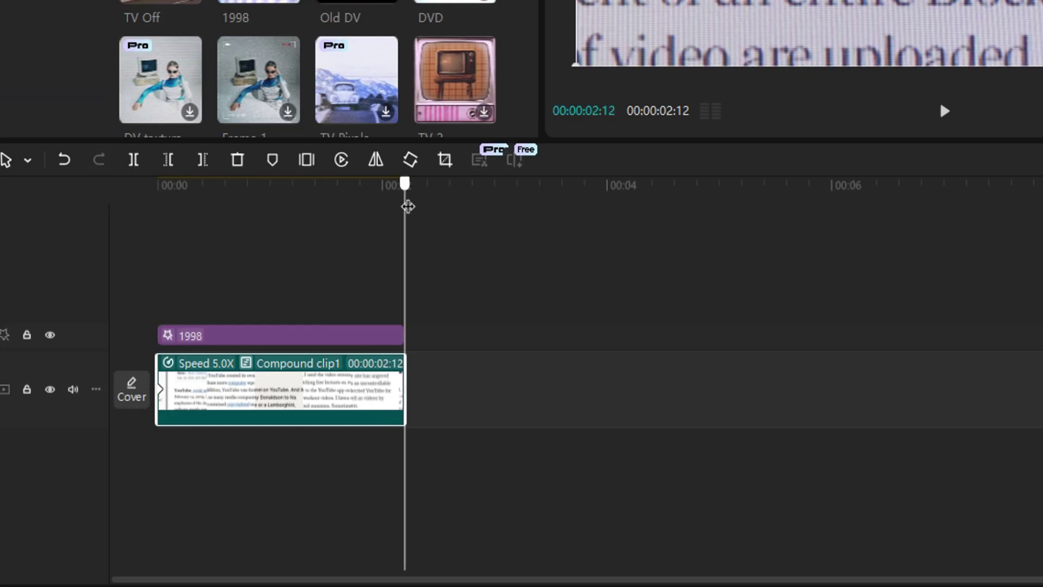
click(992, 164)
click(992, 164)
click(993, 164)
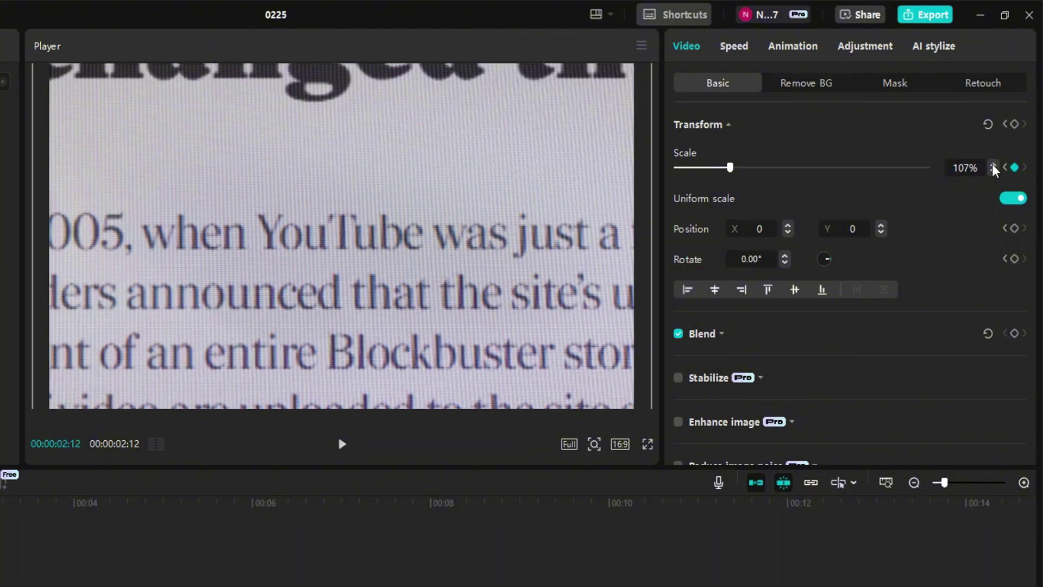
click(993, 164)
click(992, 164)
click(992, 164)
click(992, 164)
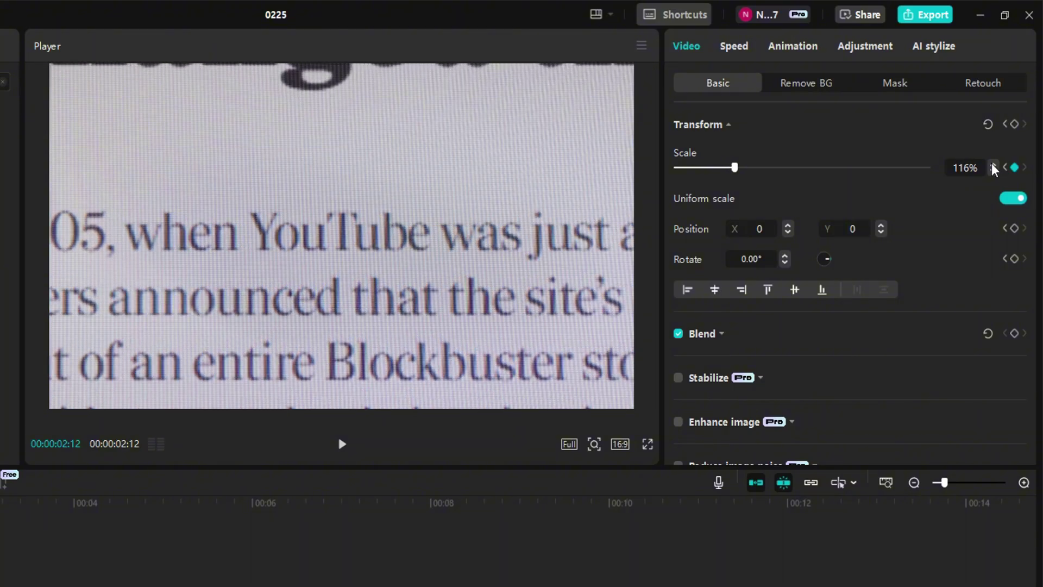
click(992, 164)
click(992, 164)
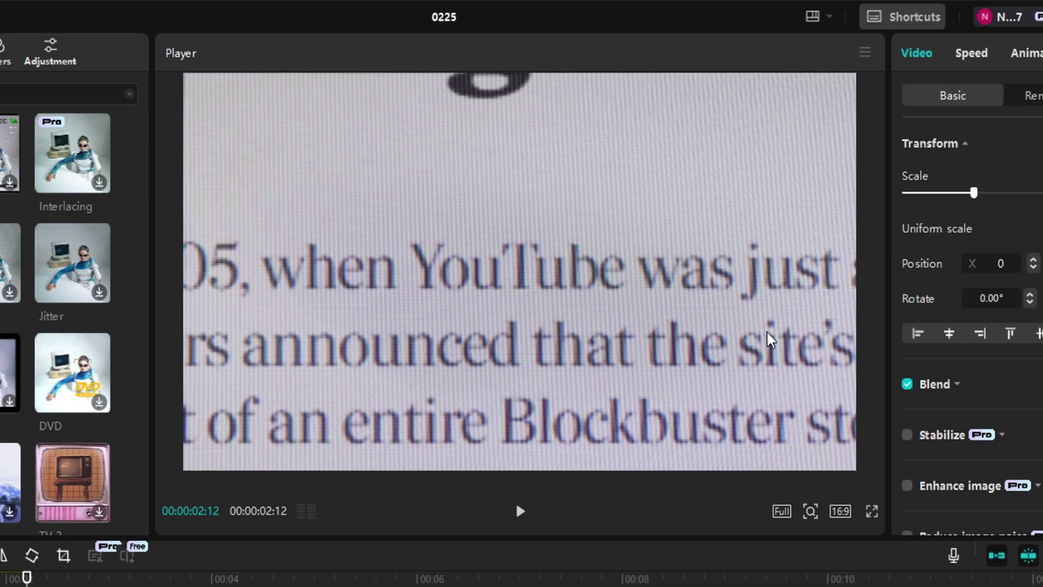
- Search the video effects for "hazy", apply the Hazy effect over the compound clip, and play back the result
click(763, 334)
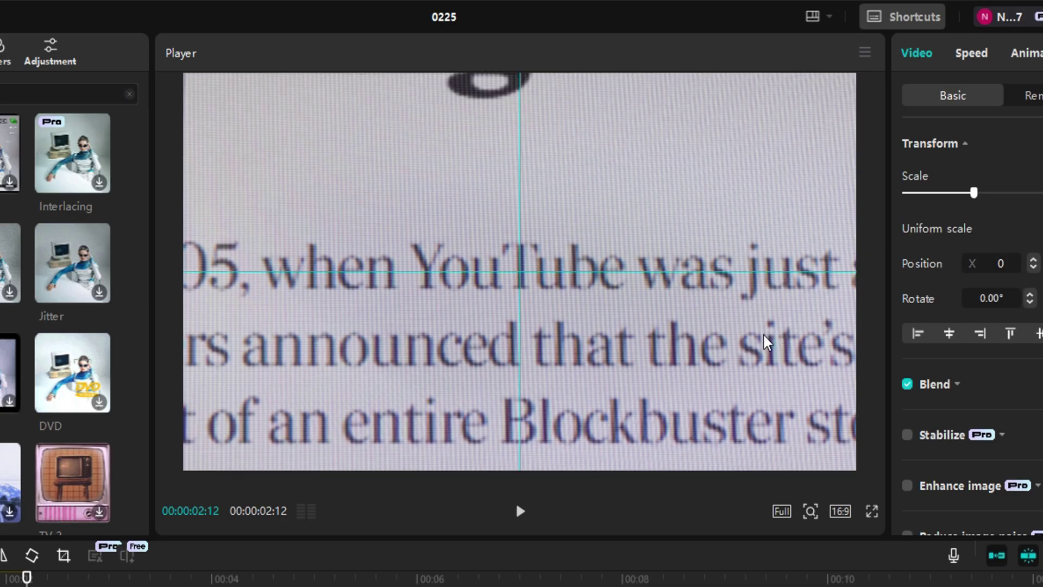
key(space)
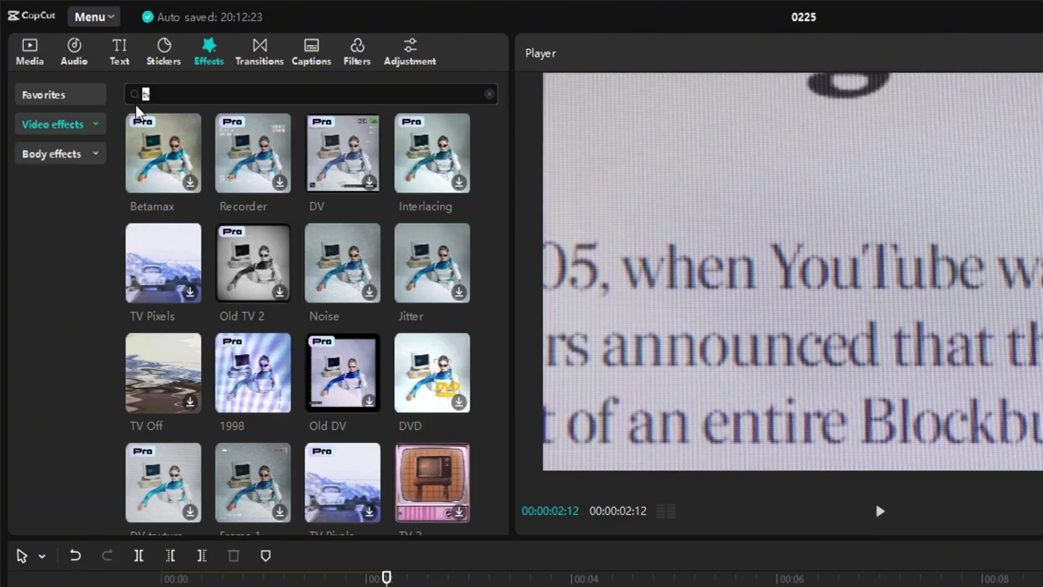
key(Return)
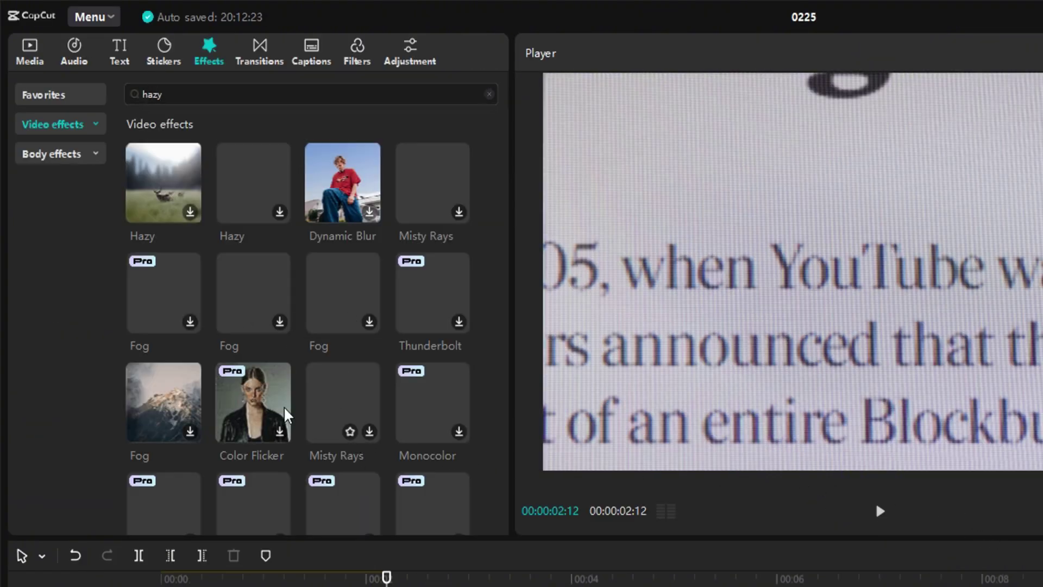
drag(432, 402, 160, 325)
drag(469, 333, 390, 326)
key(space)
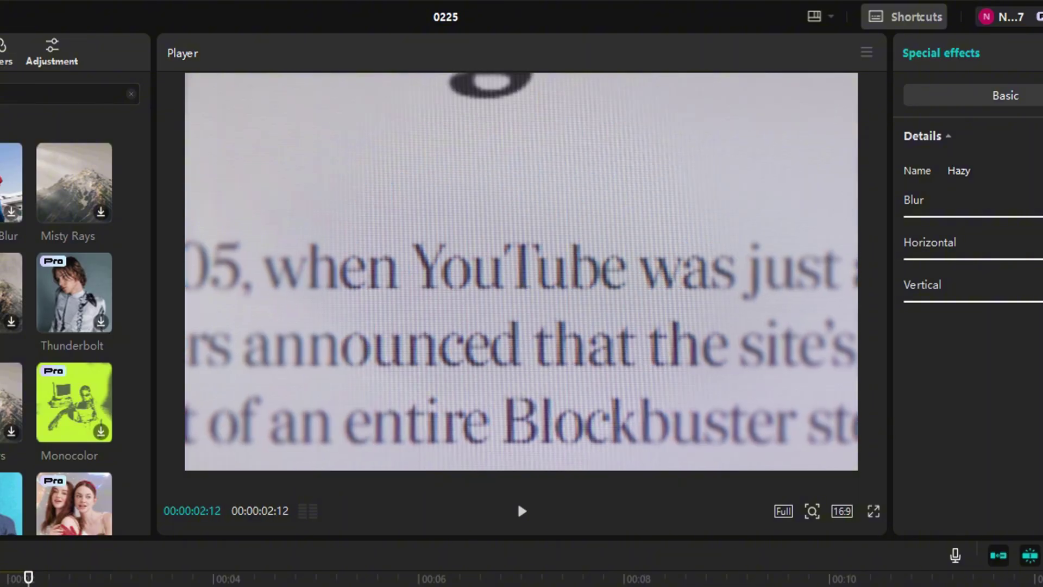
key(space)
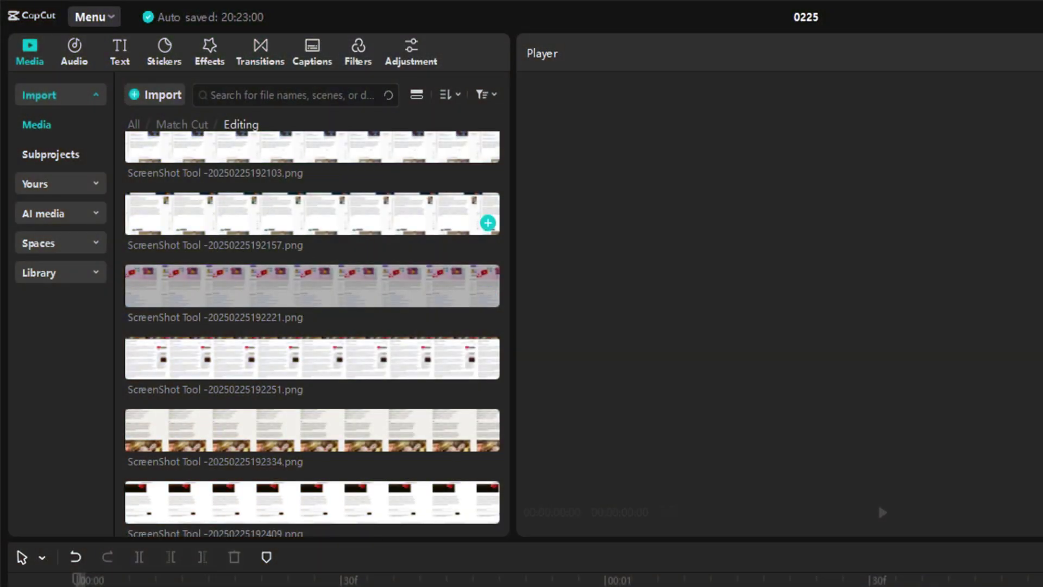
- Add the Wikipedia screenshot "ScreenShot Tool -20250225192251.png" to the timeline and crop away its side margins and top banner
click(275, 217)
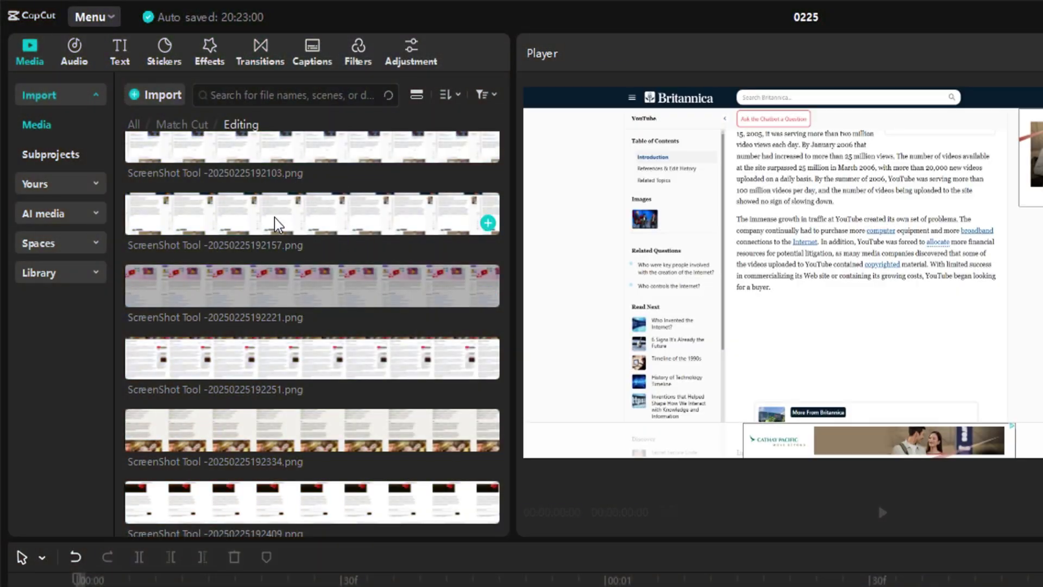
click(265, 261)
drag(269, 359, 220, 440)
click(425, 197)
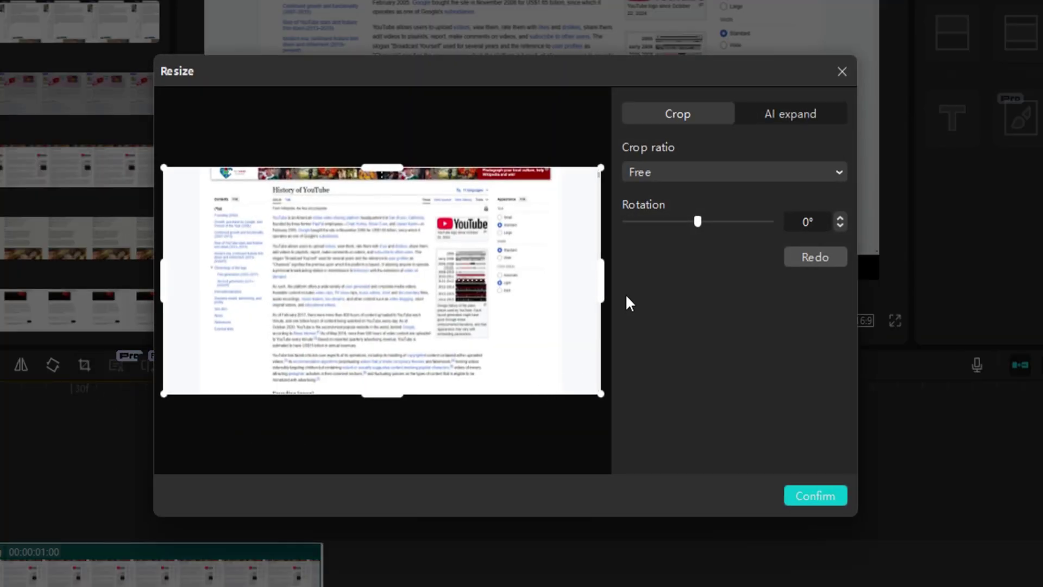
drag(593, 299, 489, 302)
drag(340, 168, 328, 187)
drag(164, 293, 268, 302)
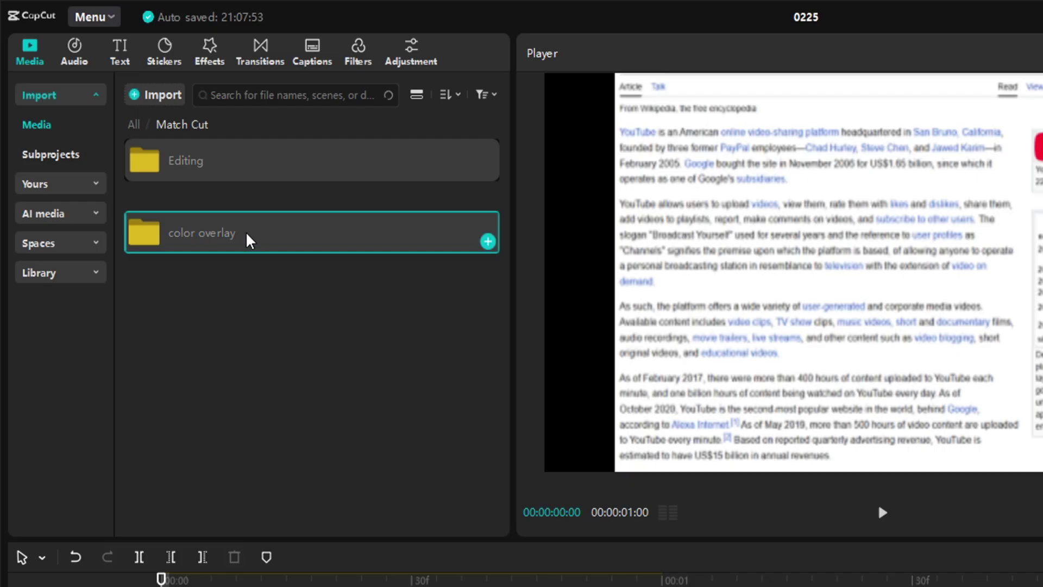
- Place the white New Project (1).jpg from the color overlay folder on the track below the Wikipedia screenshot as its background
double_click(246, 238)
drag(273, 241, 133, 341)
drag(270, 404, 292, 326)
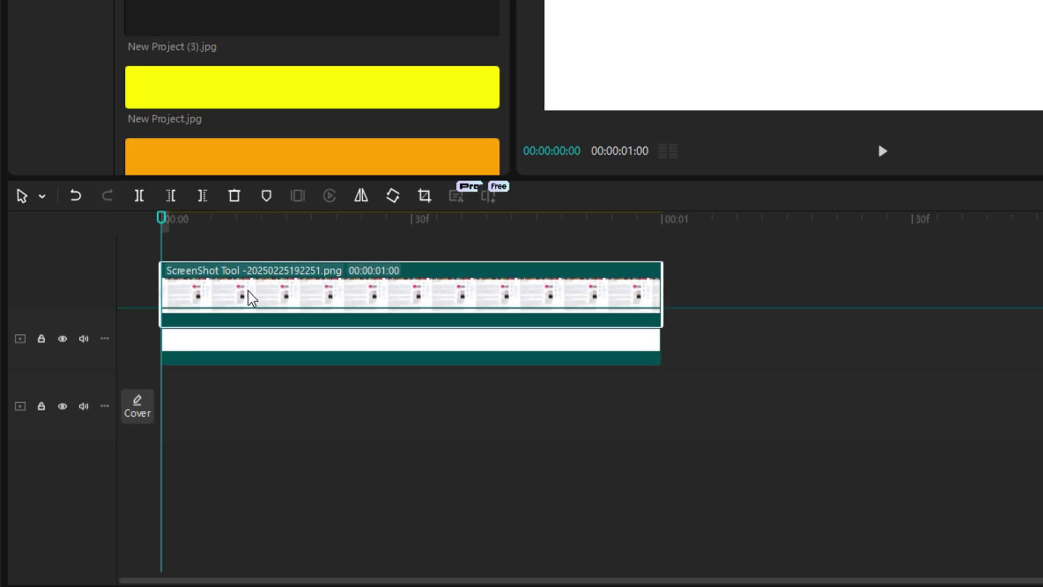
- Resize and reposition the Wikipedia screenshot so its article text fills most of the white background
click(408, 372)
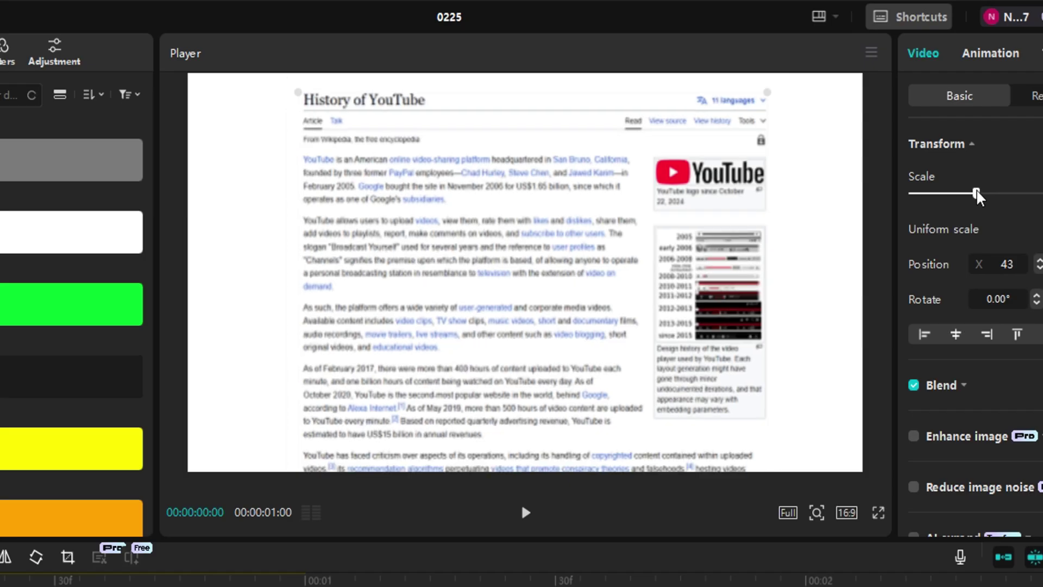
drag(977, 191, 968, 192)
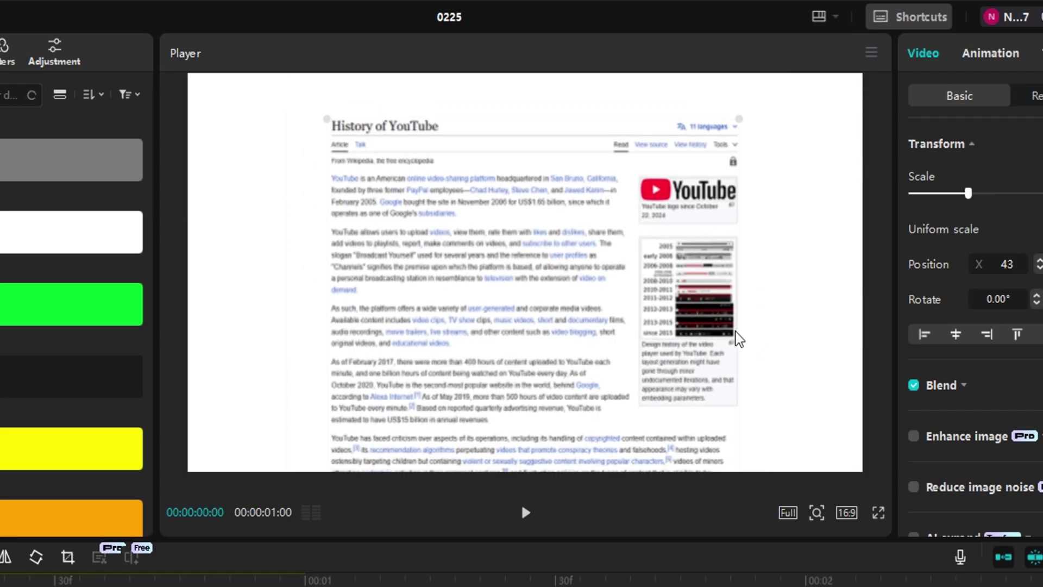
drag(669, 343, 668, 302)
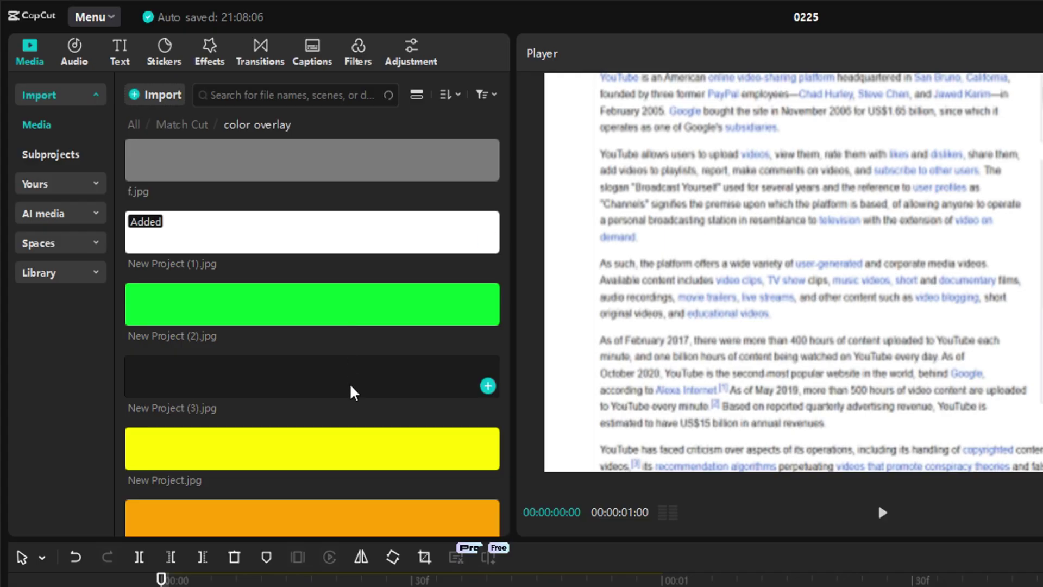
- Place the yellow New Project.jpg above the screenshot and, with uniform scale off, shrink it to a small flat bar
scroll(359, 402, down, 2)
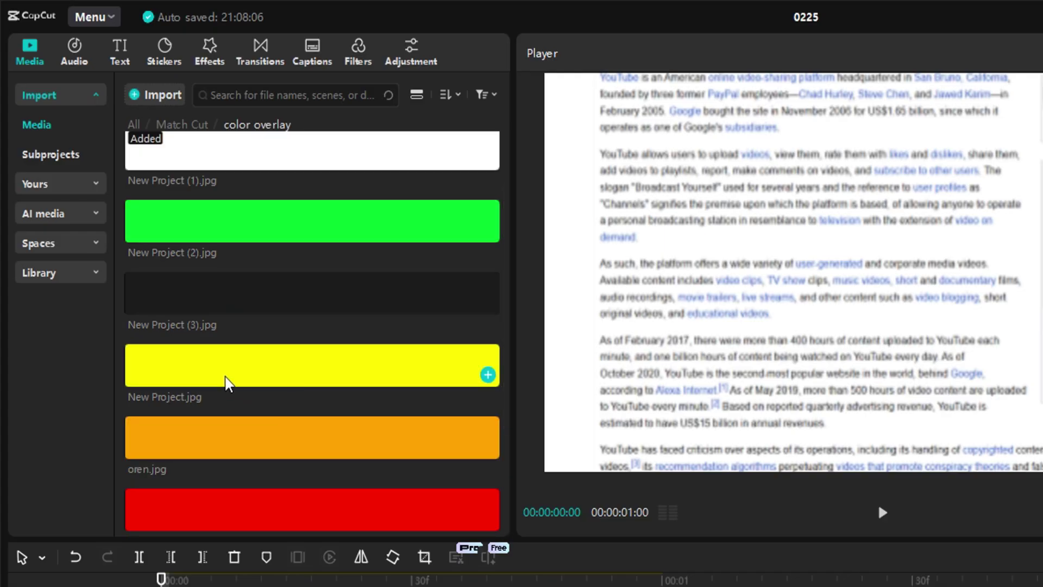
drag(261, 367, 159, 248)
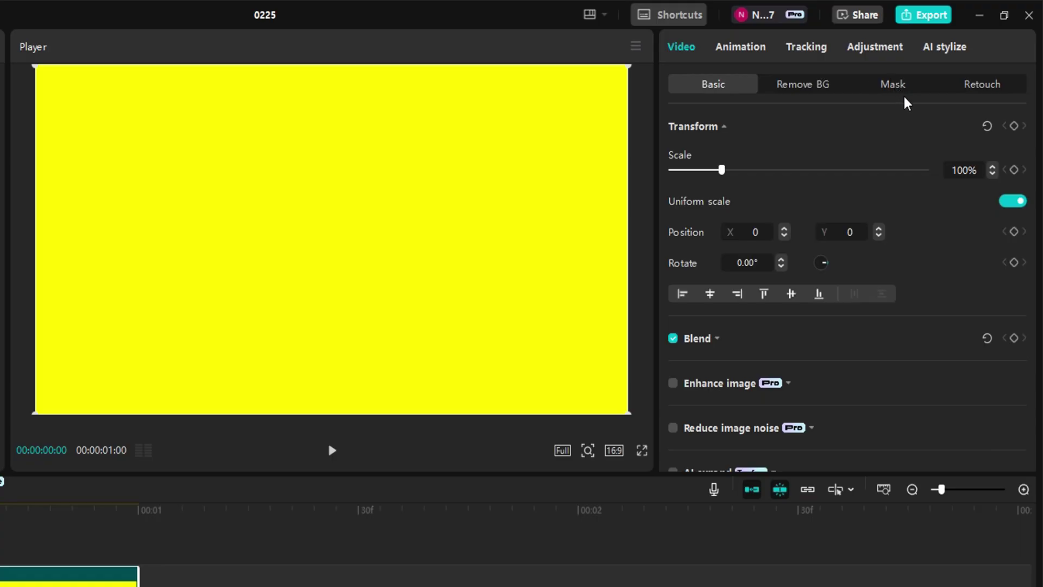
click(1019, 206)
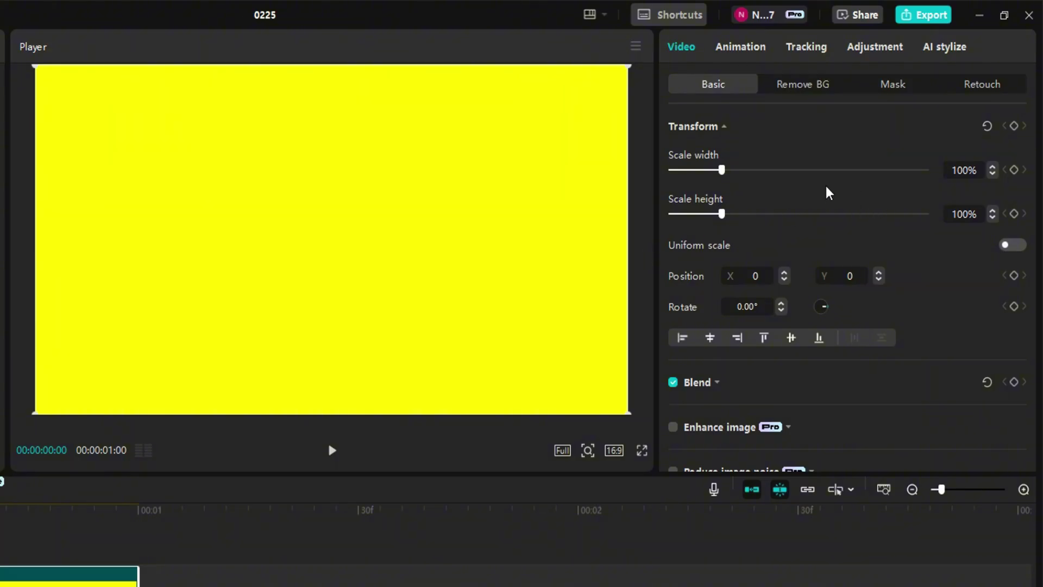
drag(727, 174, 700, 173)
drag(722, 217, 674, 222)
drag(698, 171, 693, 172)
- Fit the yellow bar over the words "resemblance to television" at 17% width and 4% height, position X -442, Y 285
drag(378, 242, 277, 232)
scroll(303, 243, up, 5)
drag(309, 280, 468, 284)
drag(318, 125, 298, 270)
drag(285, 339, 353, 261)
drag(626, 290, 450, 228)
drag(439, 252, 438, 252)
mouse_move(395, 262)
mouse_down()
mouse_move(411, 269)
mouse_move(401, 262)
mouse_up()
- Set the yellow bar's blend mode to Multiply
click(717, 382)
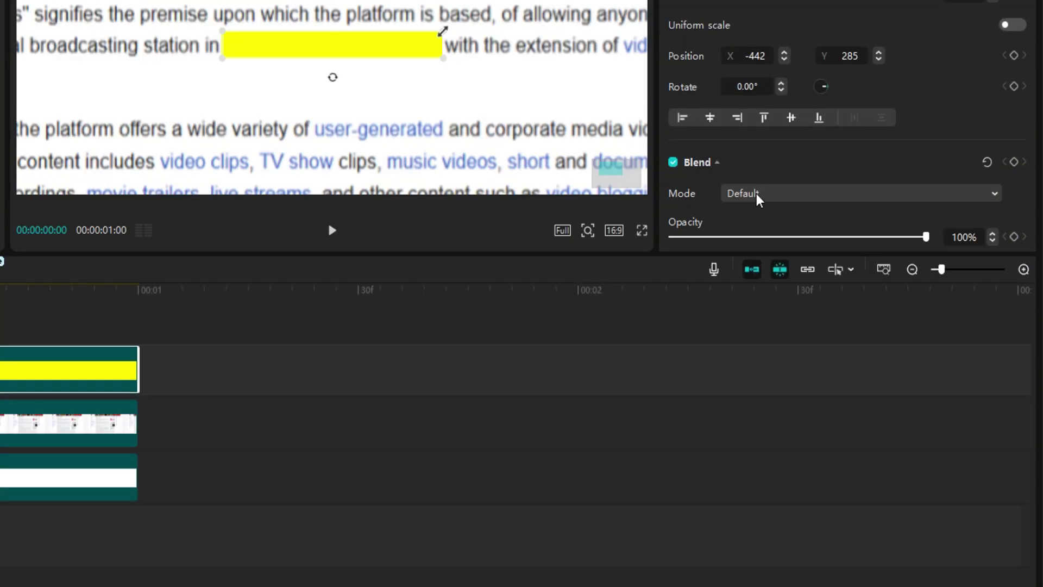
click(759, 199)
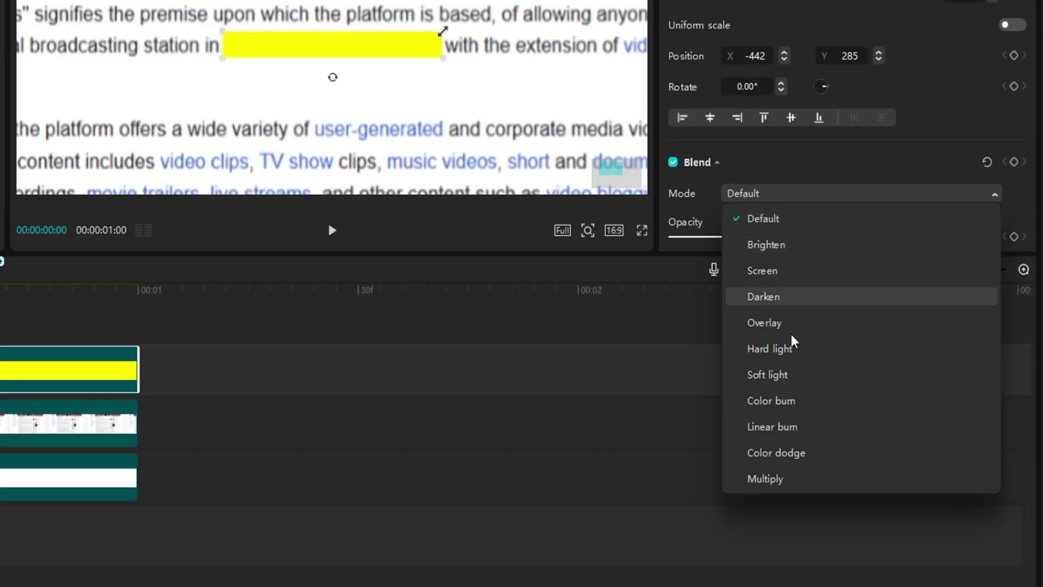
click(769, 477)
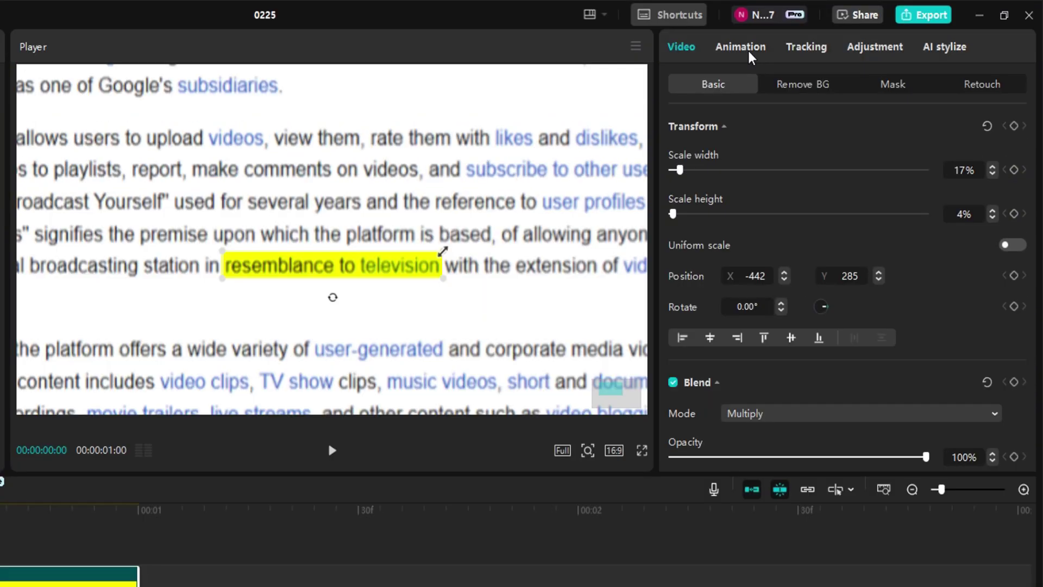
- Apply the Slide Right animation to the yellow highlight and turn its clip into a compound clip
click(740, 0)
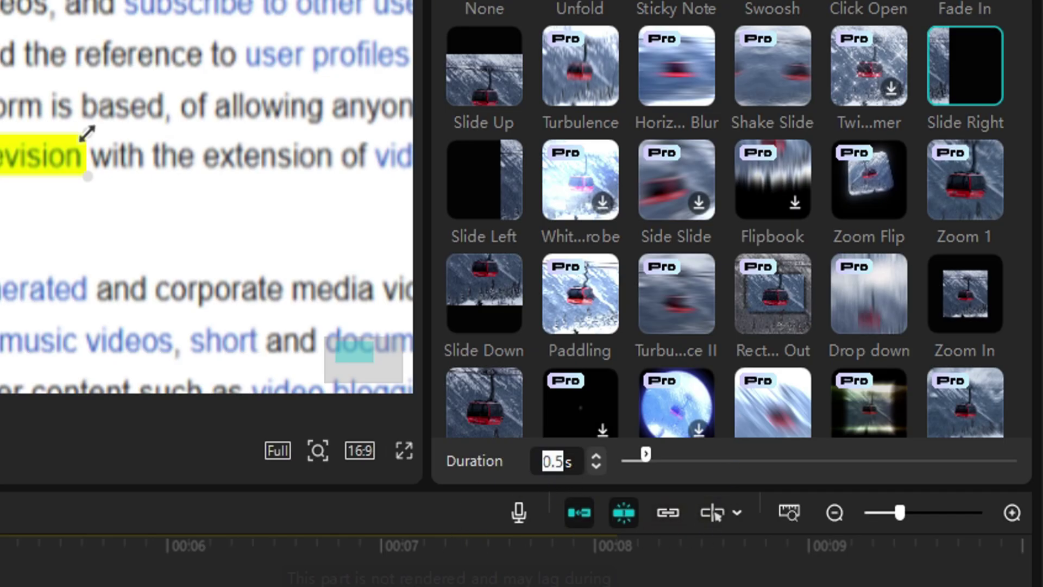
right_click(383, 390)
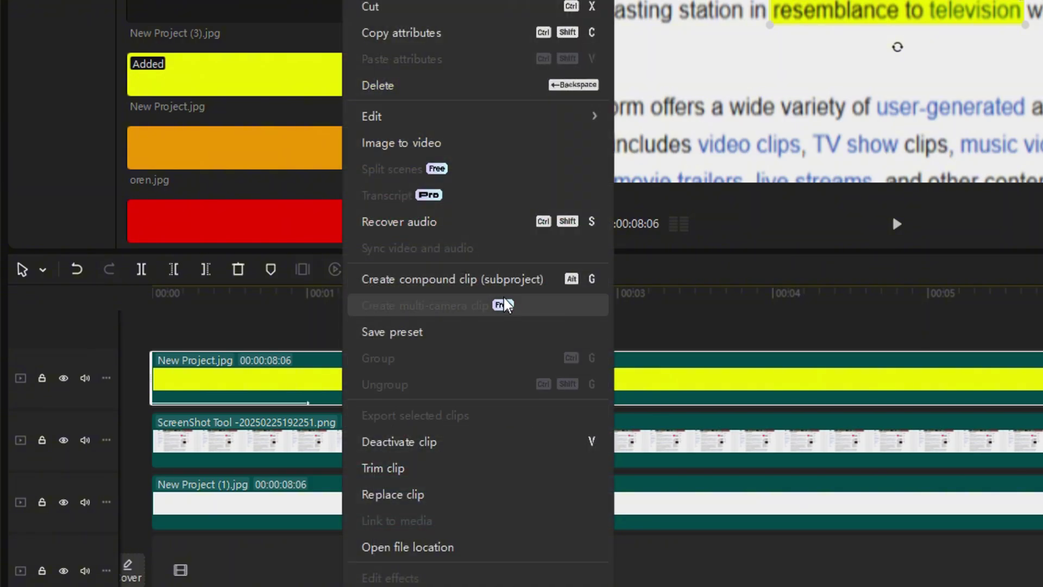
click(489, 287)
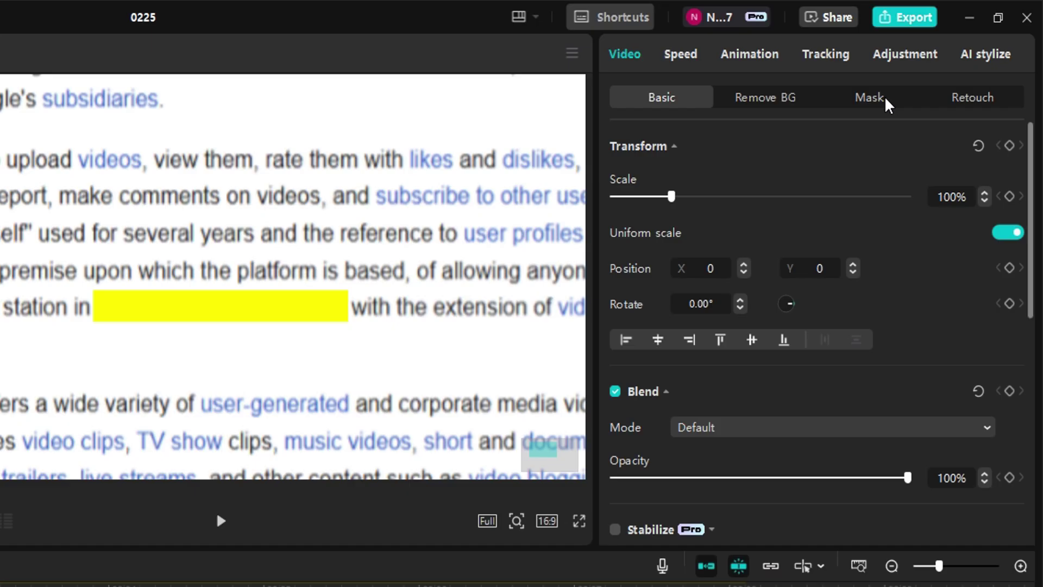
- Add a Split mask to the highlight's compound clip, rotate it, and align it with the left edge of the yellow bar
click(820, 103)
click(625, 178)
click(628, 230)
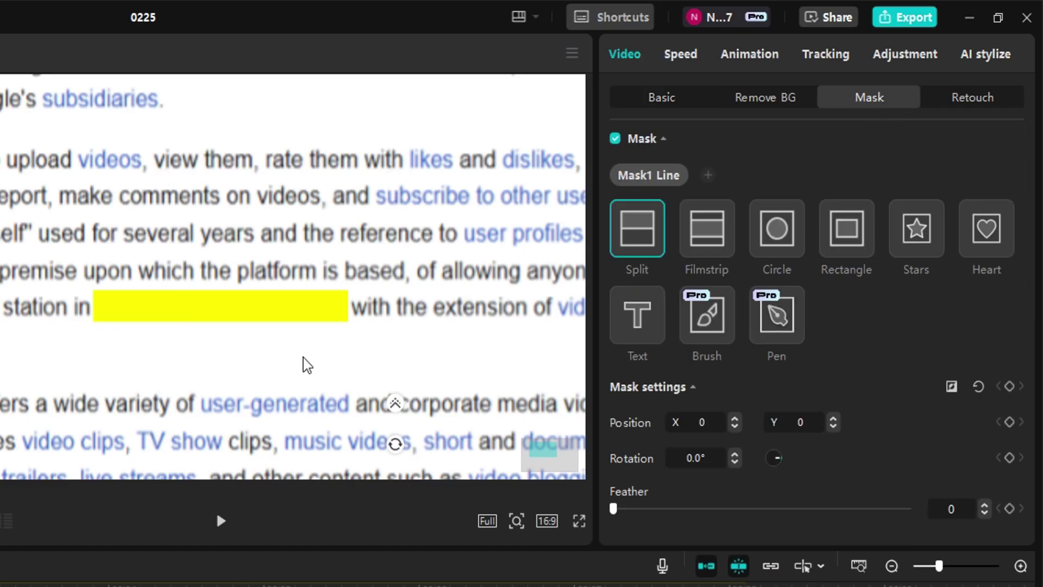
drag(395, 442, 419, 395)
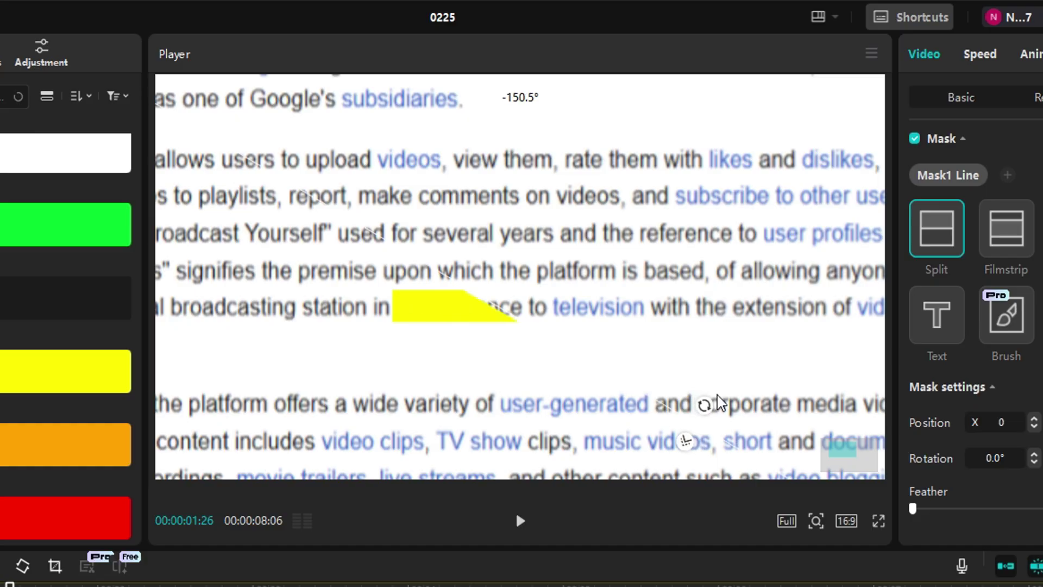
drag(720, 402, 390, 364)
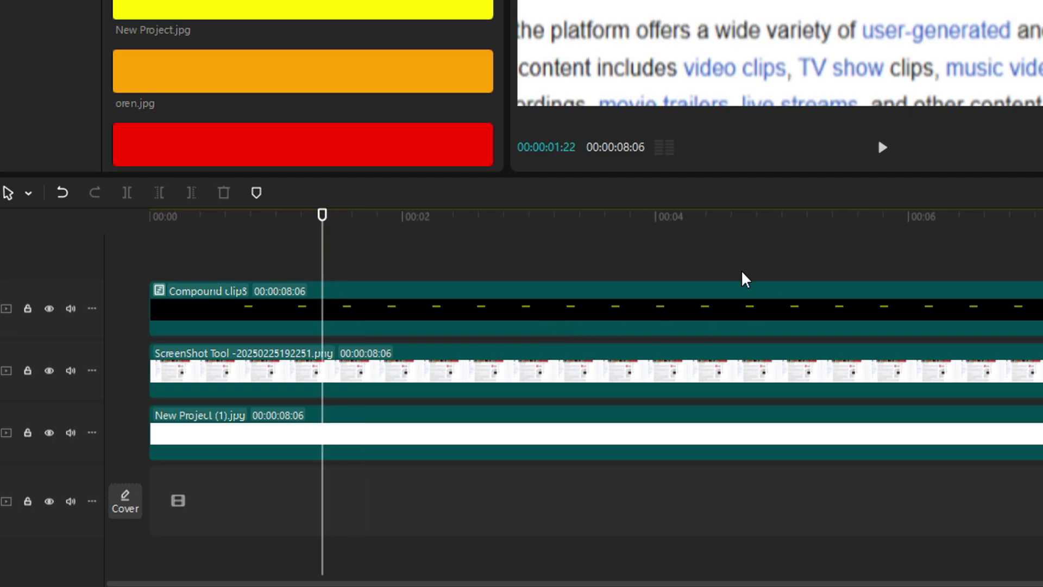
- Combine the highlight and screenshot clips into one compound clip and add the Player 3 video effect above them inside it
drag(775, 258, 537, 375)
key(alt+g)
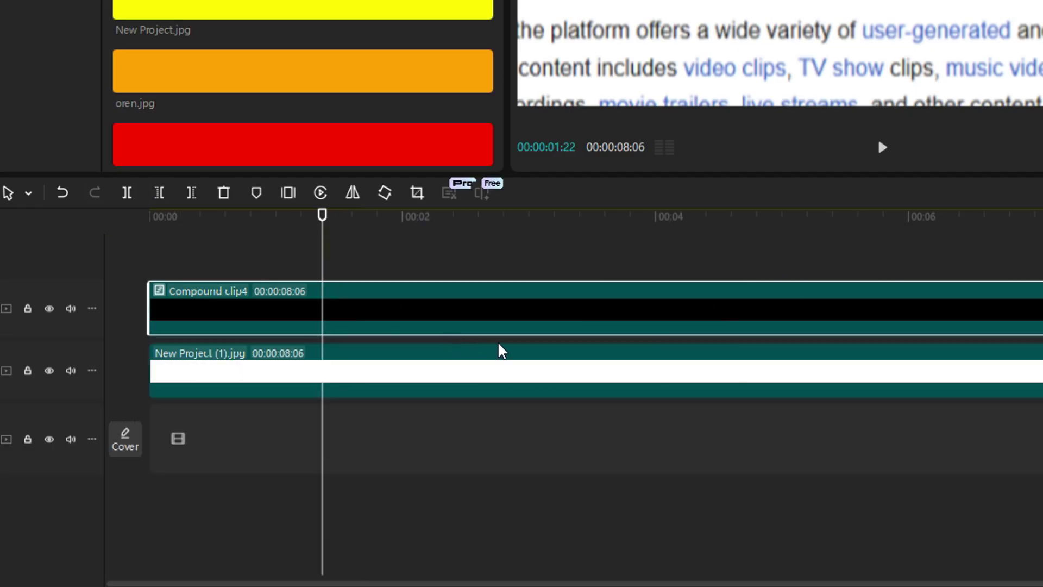
click(124, 103)
text(p)
text(layer 3)
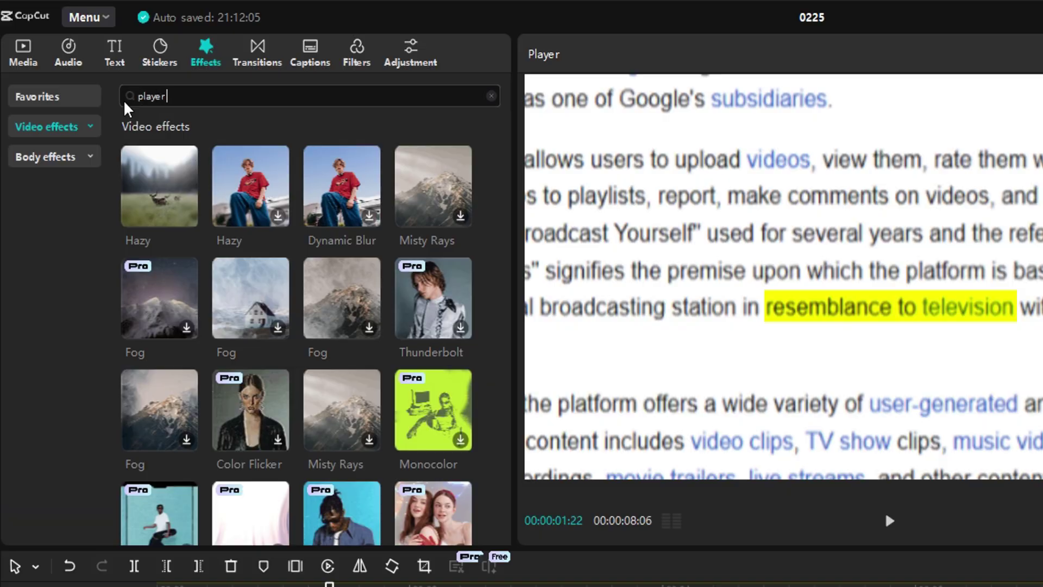
key(Return)
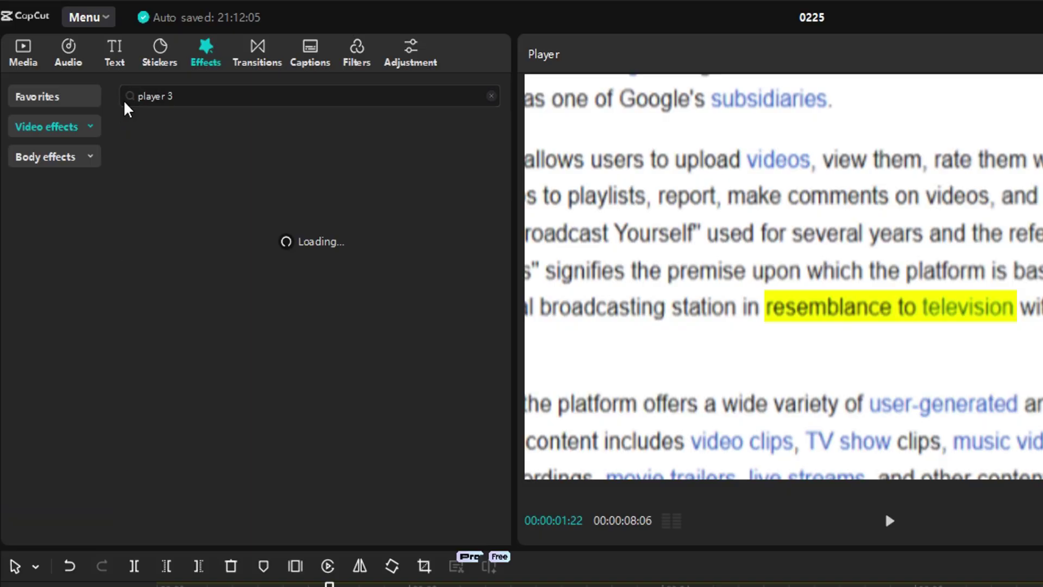
drag(163, 205, 215, 308)
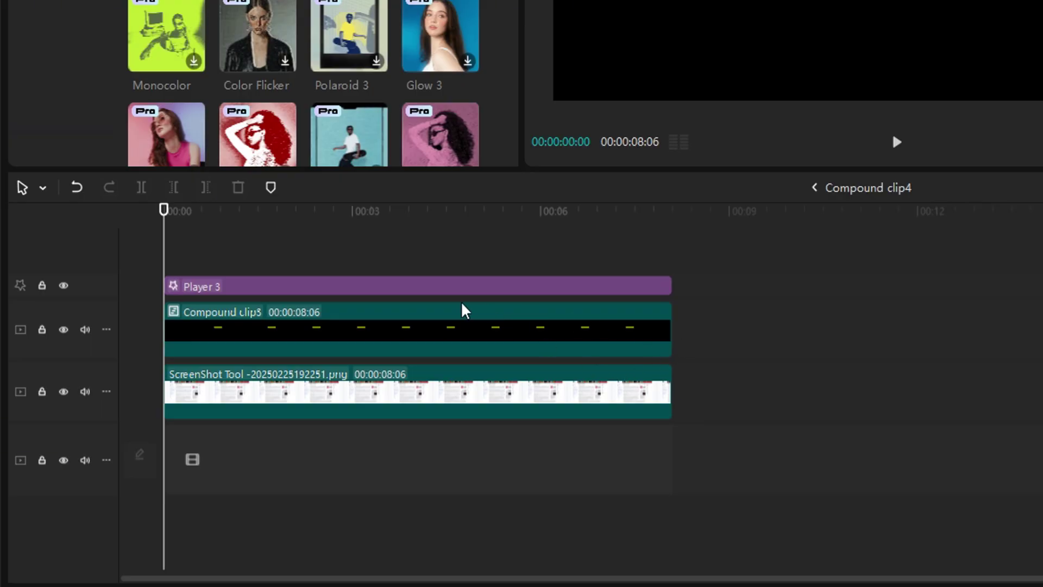
- Set the Player 3 effect's Texture to 0 and increase its Rotate value to tilt the page in perspective
drag(187, 221, 235, 245)
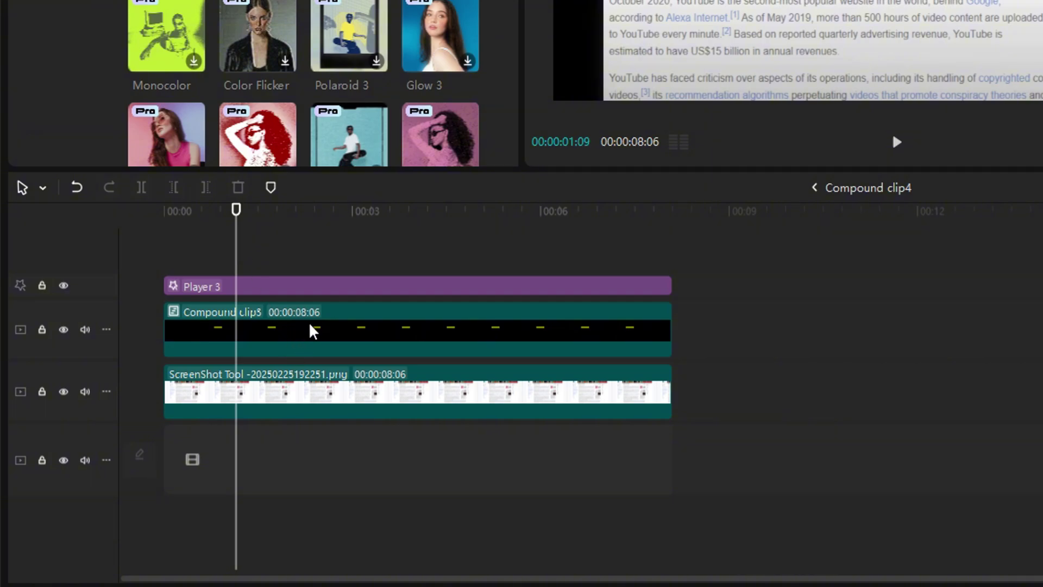
click(325, 294)
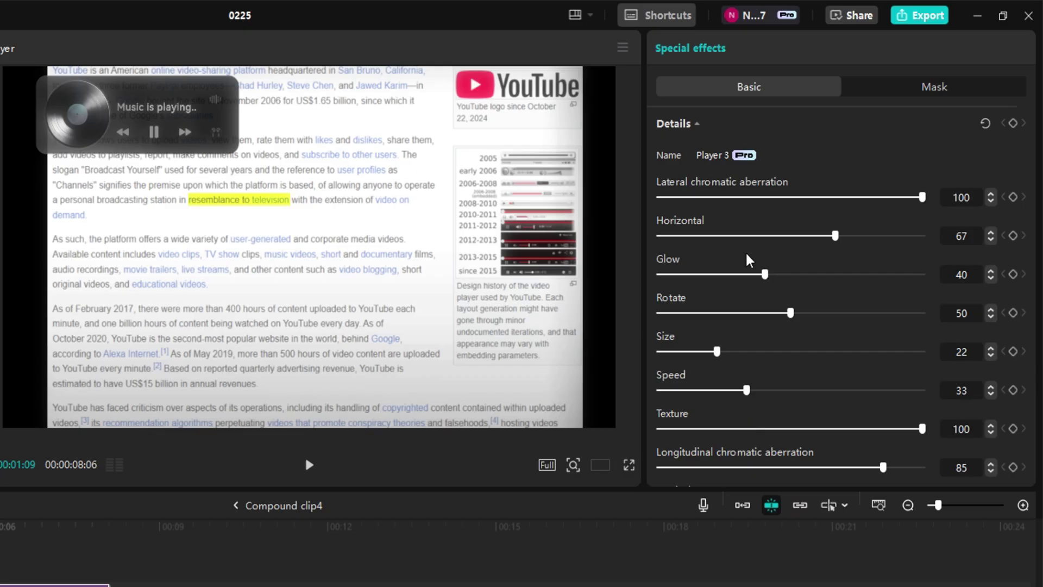
drag(855, 434, 450, 487)
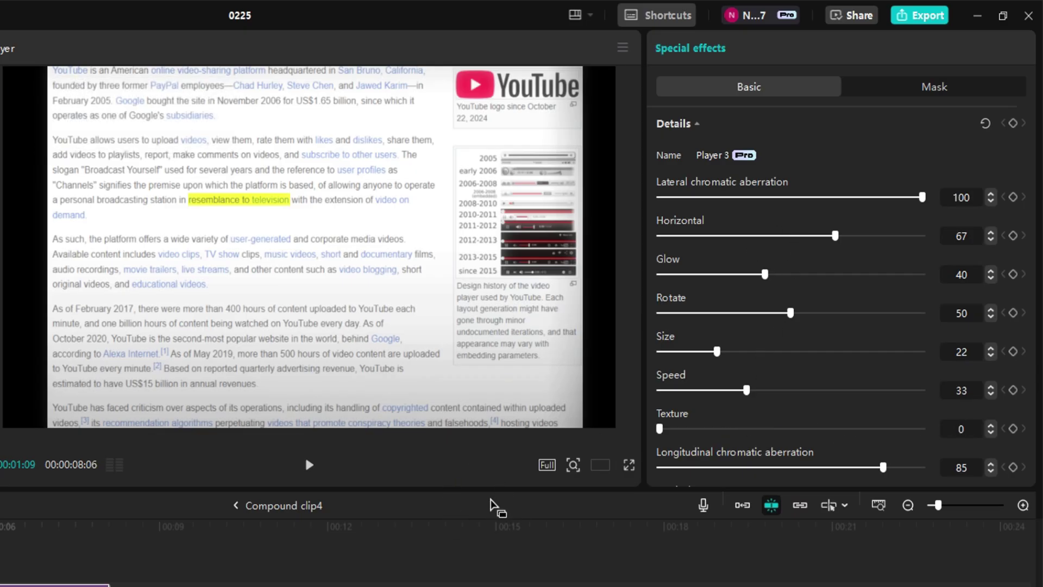
drag(791, 313, 878, 298)
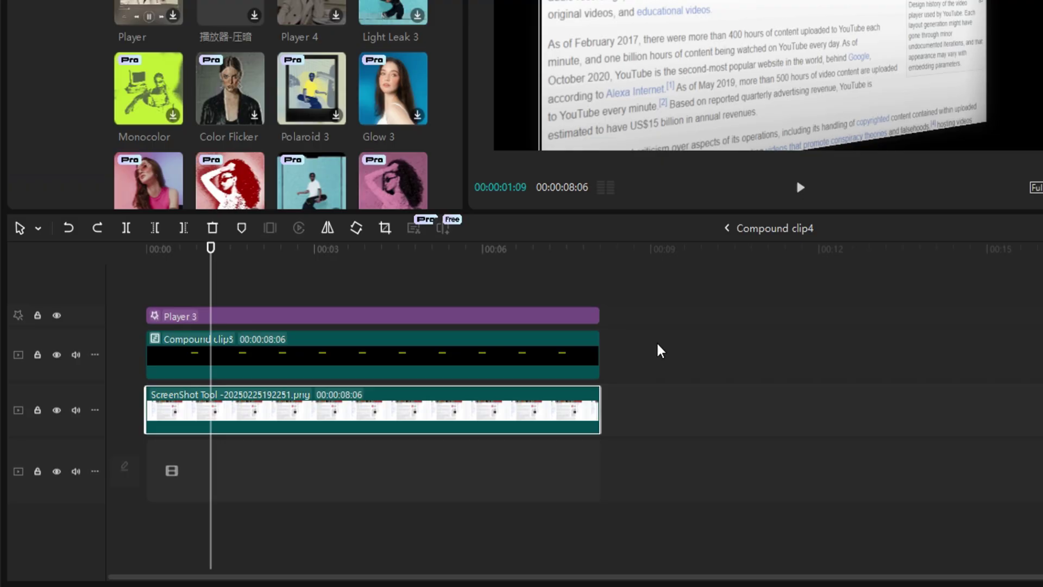
- Scale down the highlight and screenshot clips together, reposition them in the frame, and return to the main timeline
drag(644, 348, 576, 395)
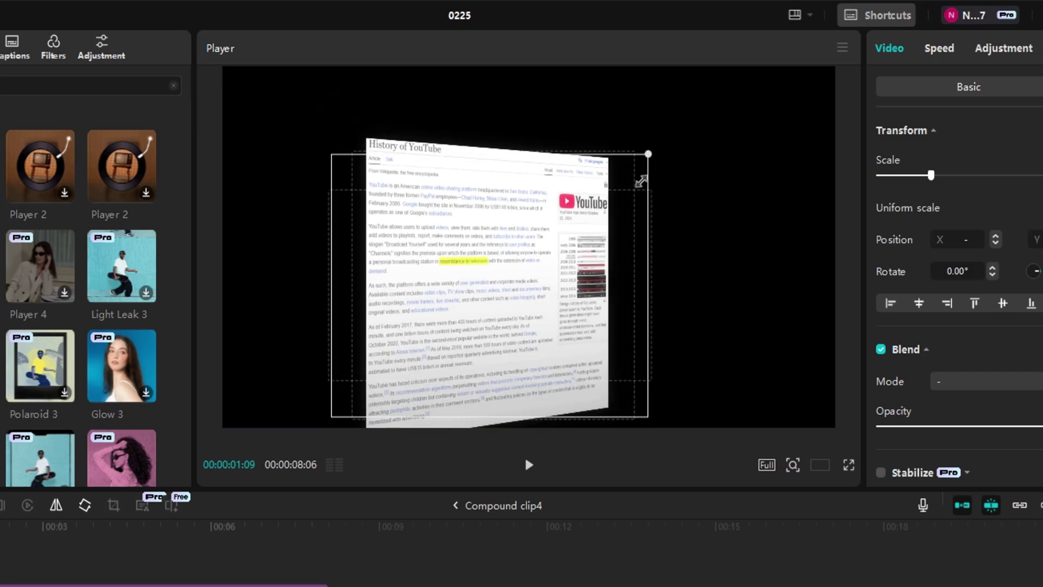
drag(641, 182, 637, 186)
drag(580, 337, 604, 286)
drag(671, 364, 703, 403)
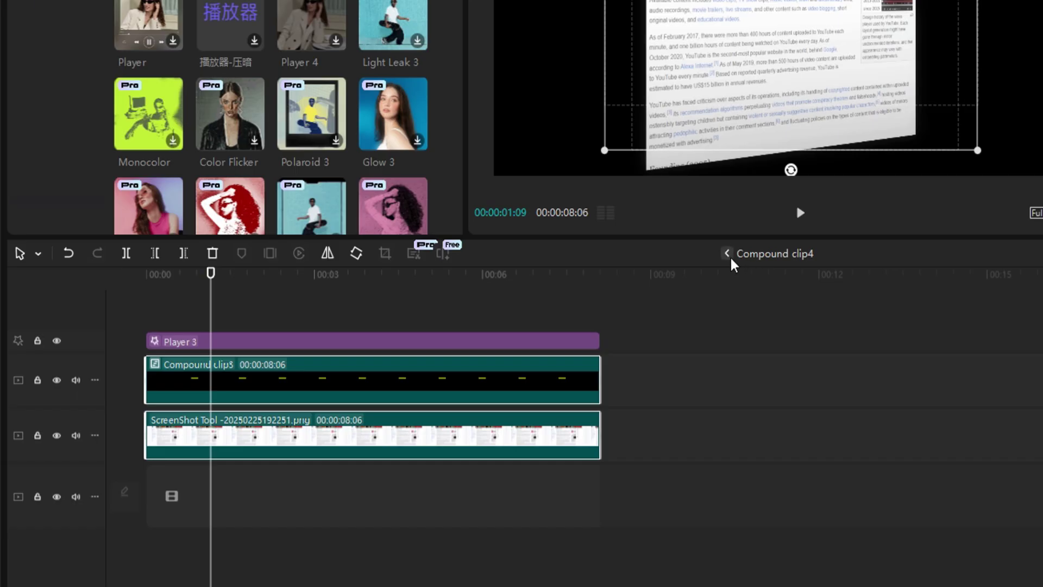
click(728, 254)
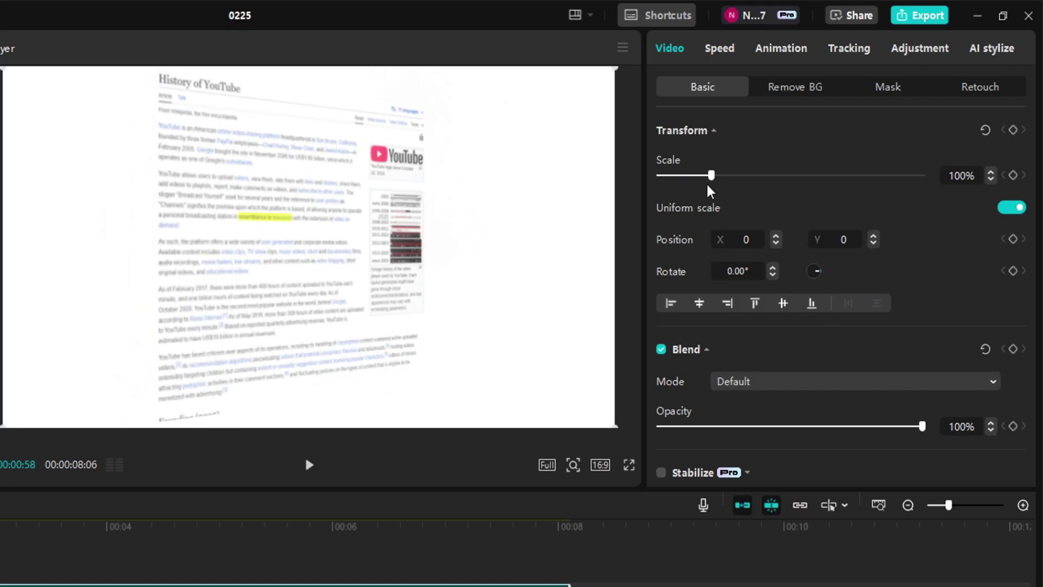
- Enlarge the tilted page's compound clip and reposition it so the highlighted text sits well in the frame
drag(712, 175, 737, 175)
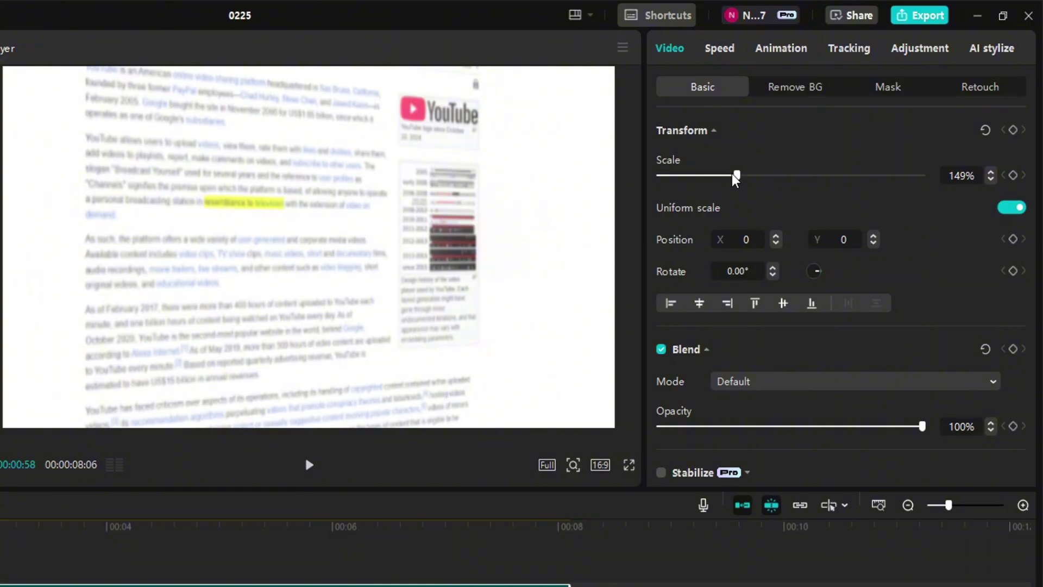
drag(398, 237, 433, 342)
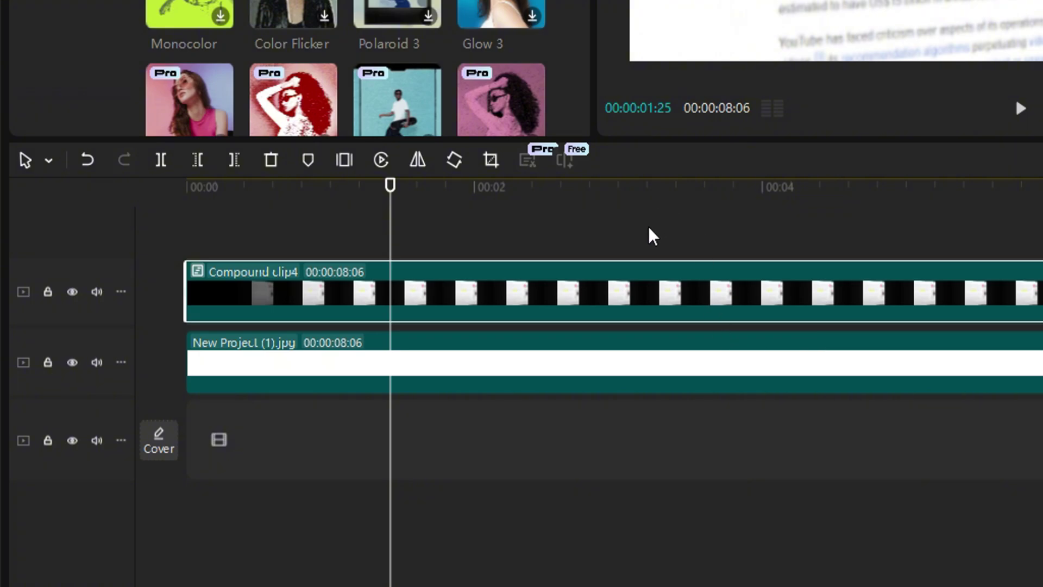
- Trim the start of the compound clip and the white background at 00:00:01:25, and move both to the timeline start
drag(649, 226, 530, 505)
key(q)
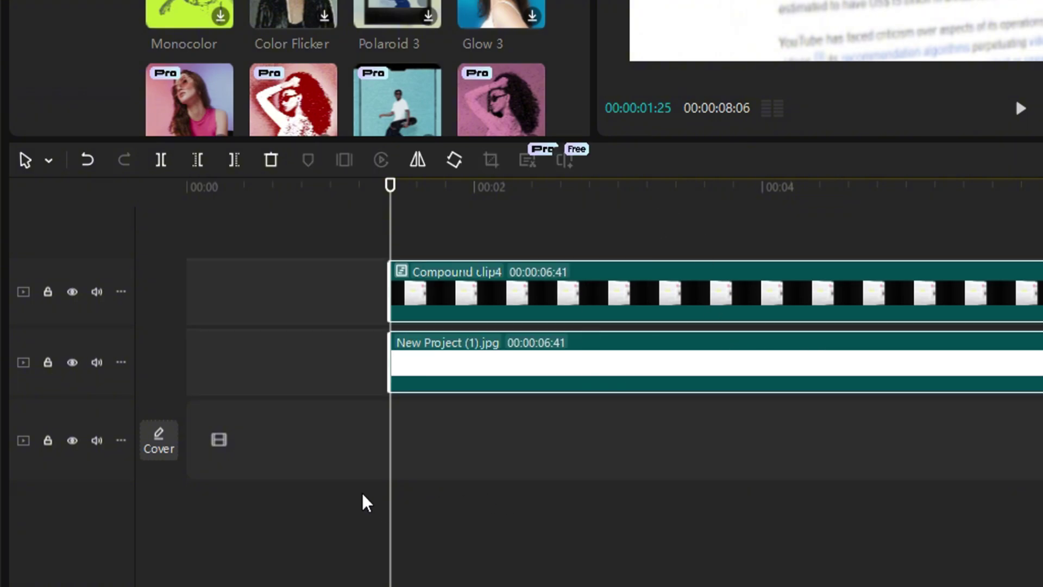
drag(629, 309, 288, 298)
drag(391, 223, 46, 259)
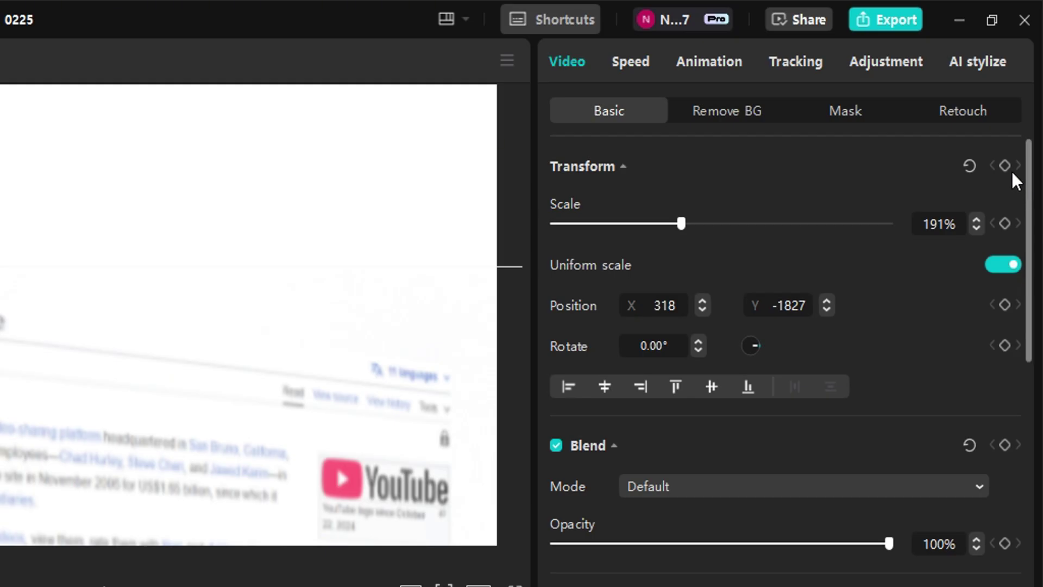
- Keyframe the compound clip's Transform at the start with scale 191% and position 318, -1827, and add a repositioned keyframe at 4 seconds
click(1005, 166)
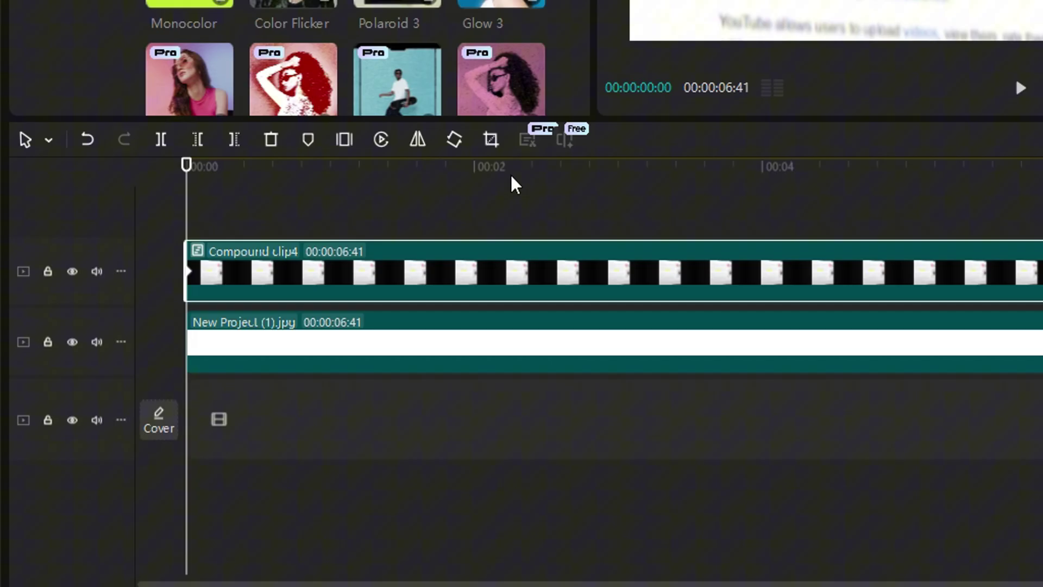
drag(706, 169, 763, 178)
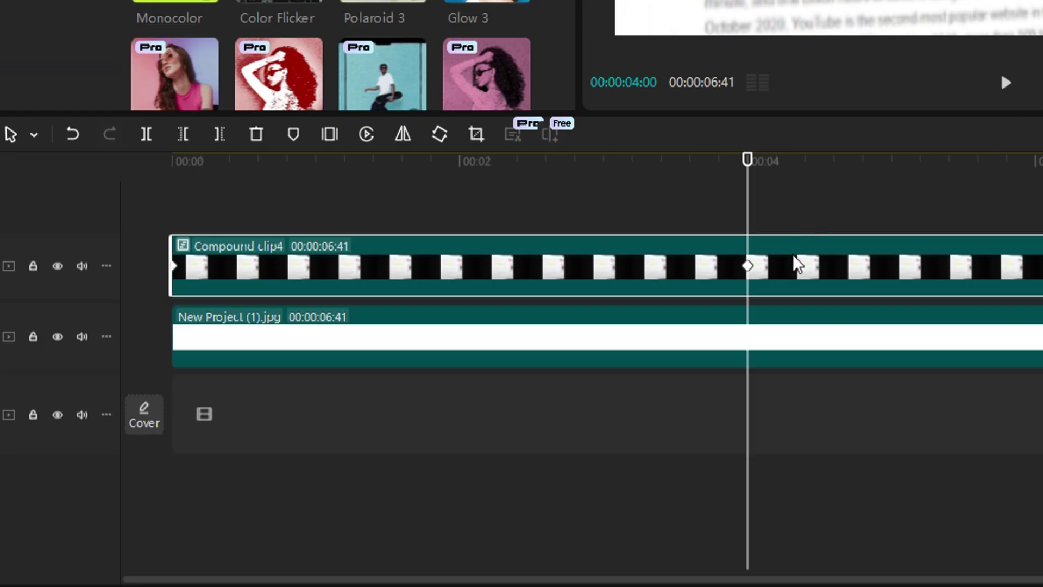
- Show the compound clip's keyframe graphs and apply the Ease preset curve to its vertical position movement ending at 4 seconds
click(809, 267)
scroll(638, 338, up, 1)
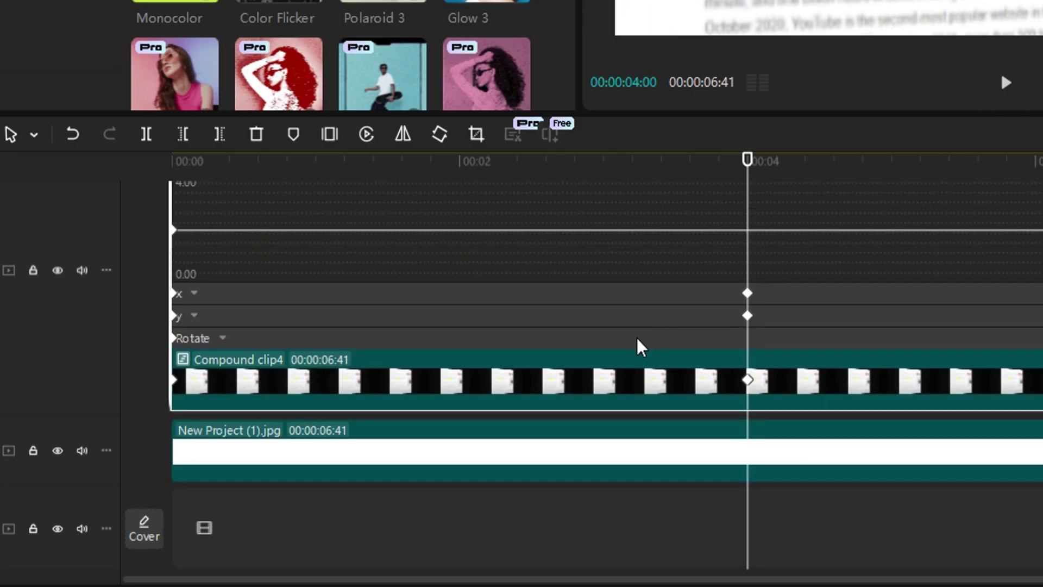
click(684, 319)
right_click(749, 239)
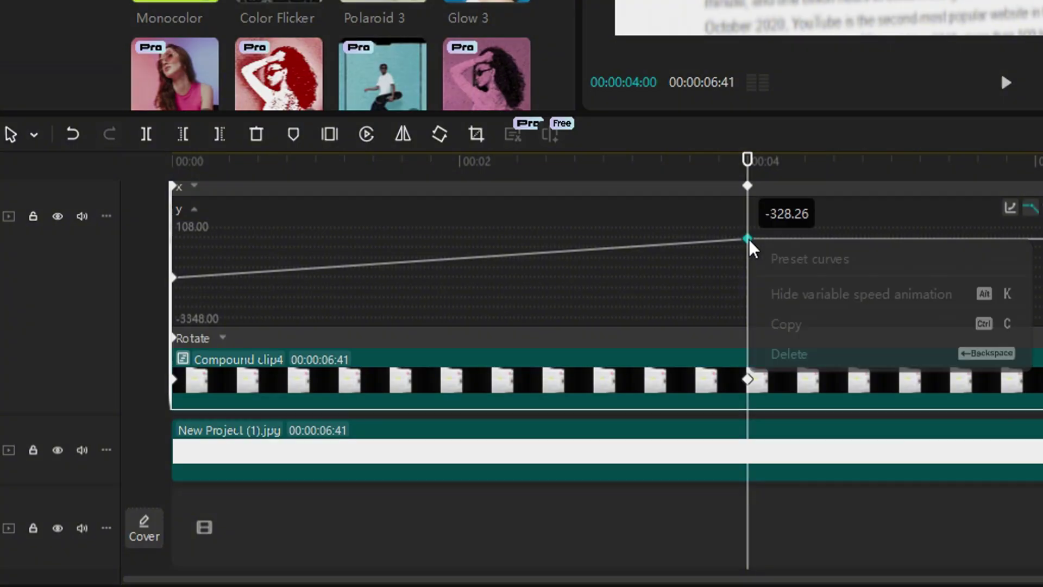
click(805, 260)
click(523, 417)
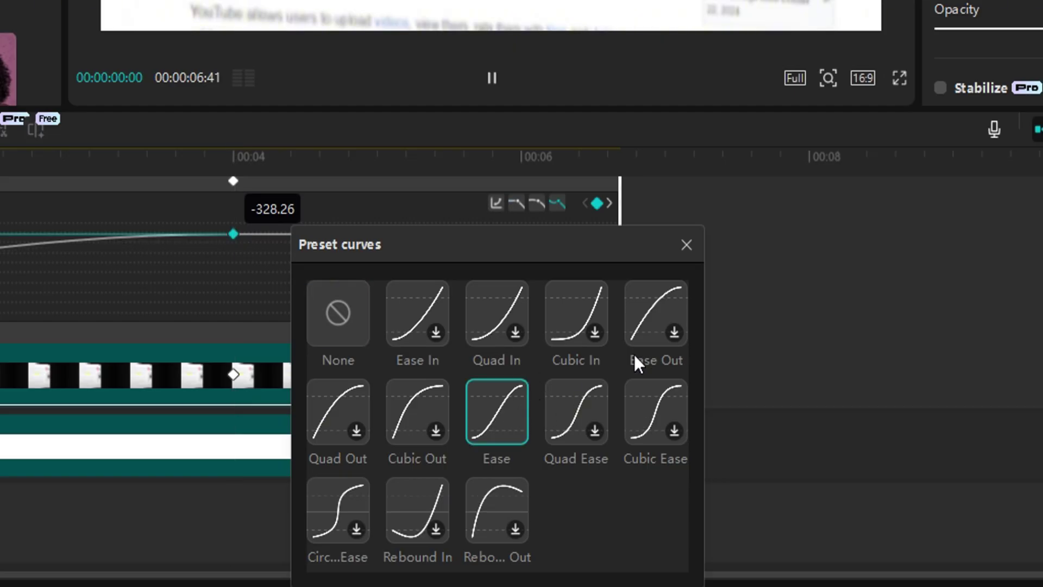
click(686, 245)
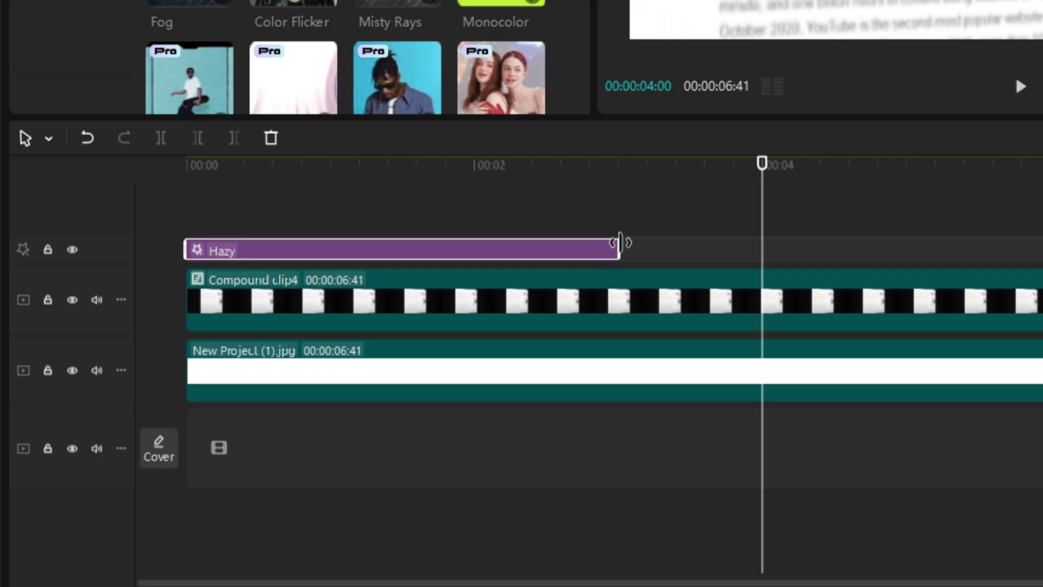
- Extend the Hazy effect toward the end of the compound clip
drag(622, 245, 1038, 245)
drag(1038, 245, 1042, 244)
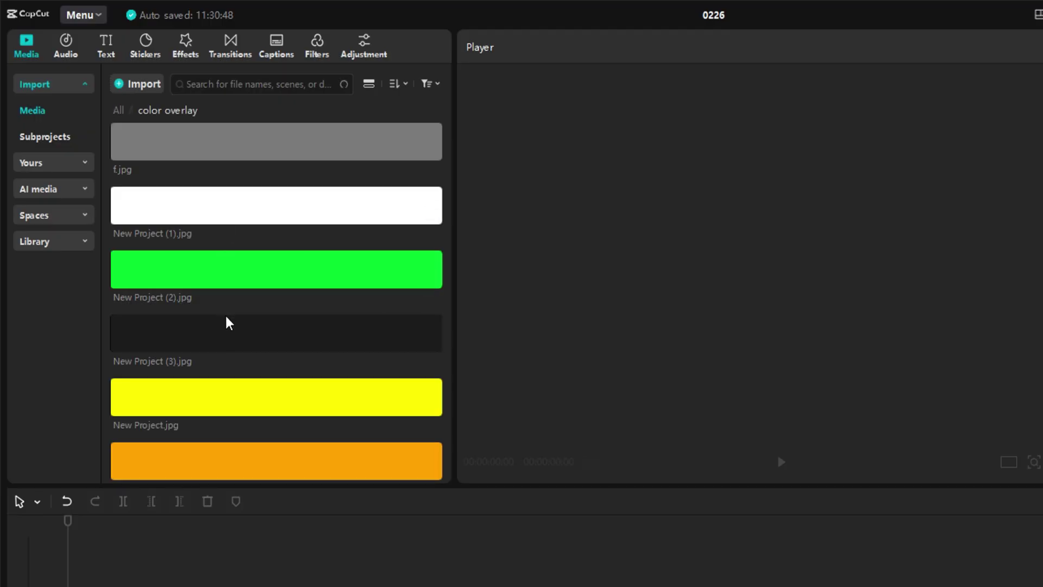
- Add the red image Proyek Baru.jpg from the color overlay folder to the timeline of project 0226
scroll(229, 323, down, 4)
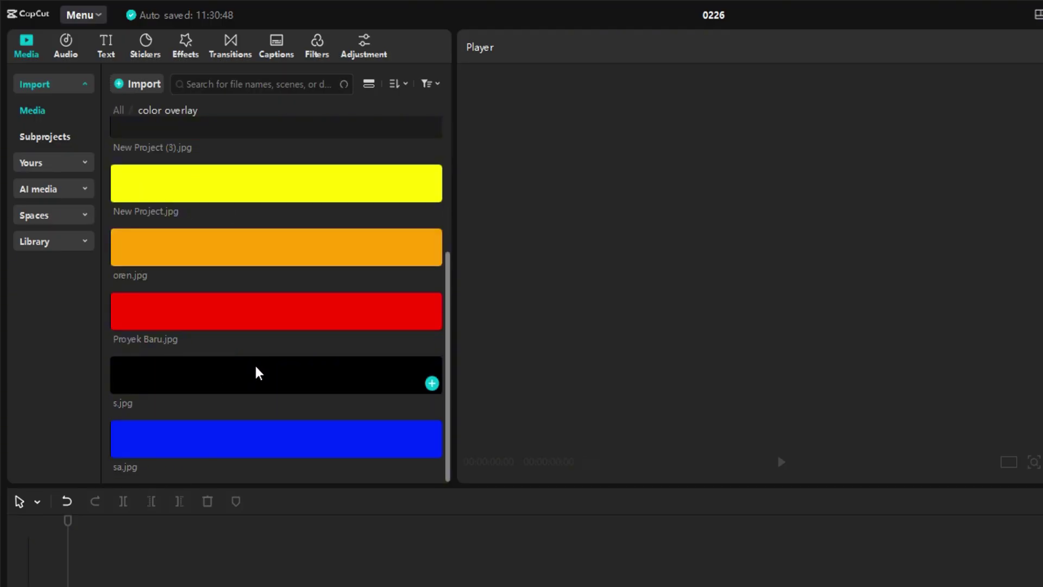
drag(235, 314, 140, 441)
click(356, 430)
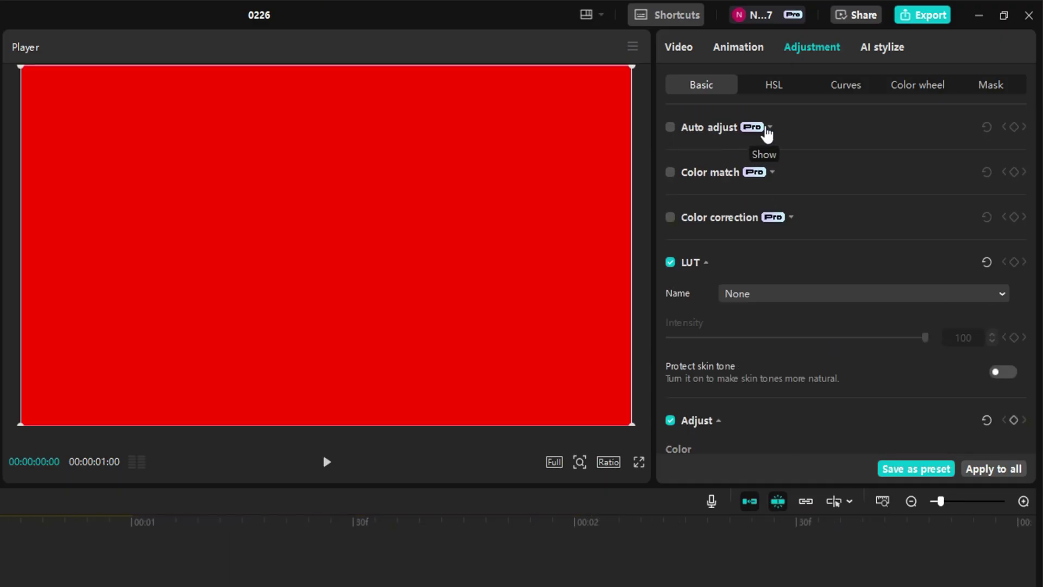
- Set the red clip's Temp to -50 and reduce its Saturation to get a muted purple-red background
click(769, 127)
scroll(773, 187, down, 6)
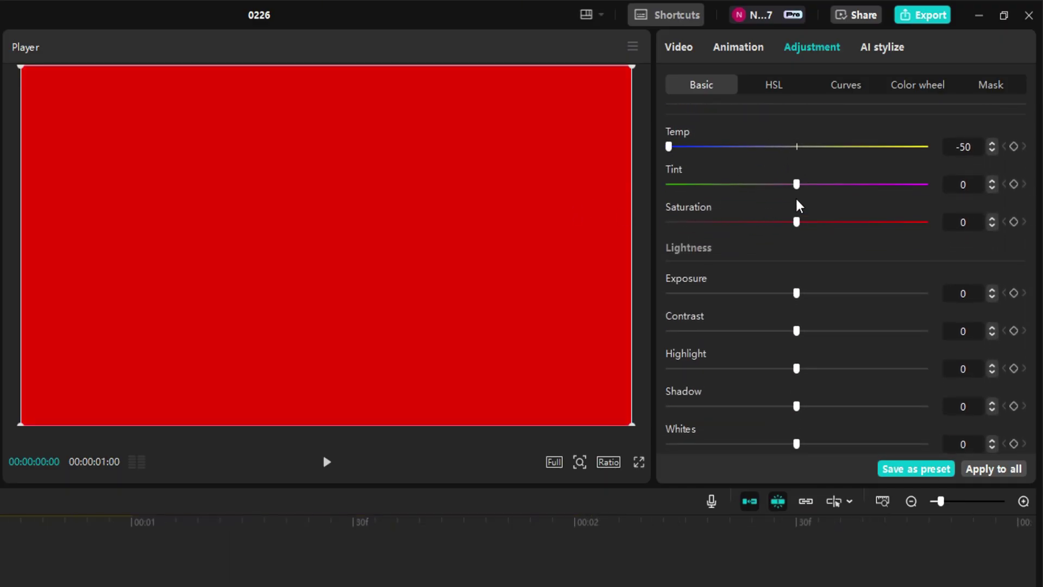
drag(796, 222, 730, 237)
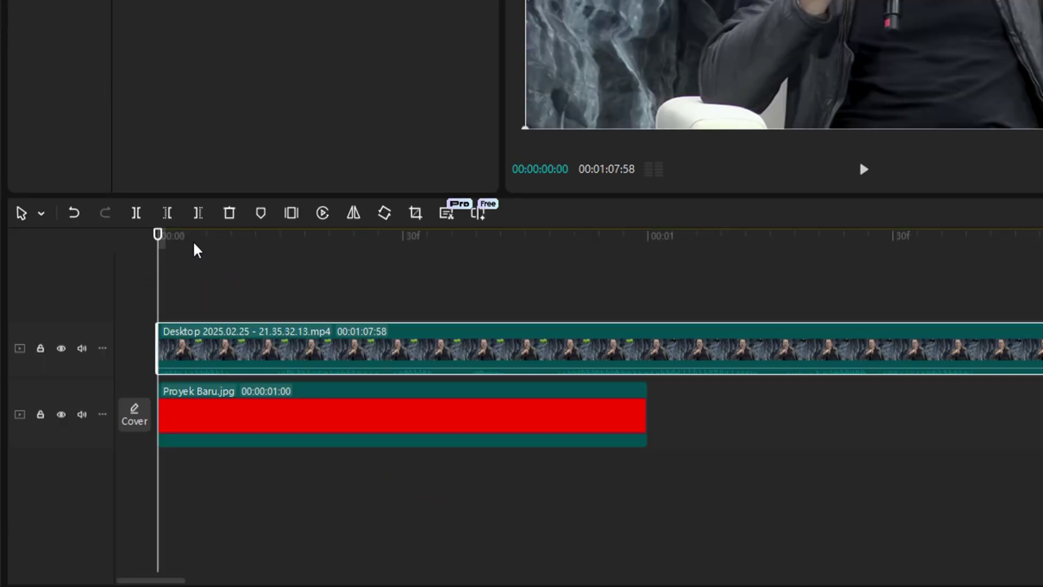
- Trim the interview video to 00:00:06:03 and match the red background clip to the same length
click(239, 234)
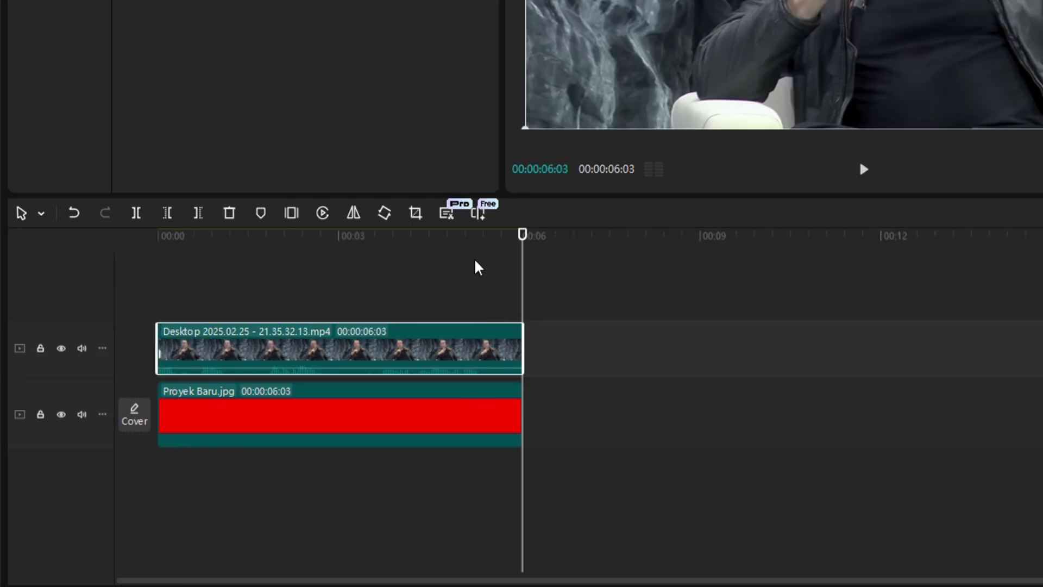
click(266, 256)
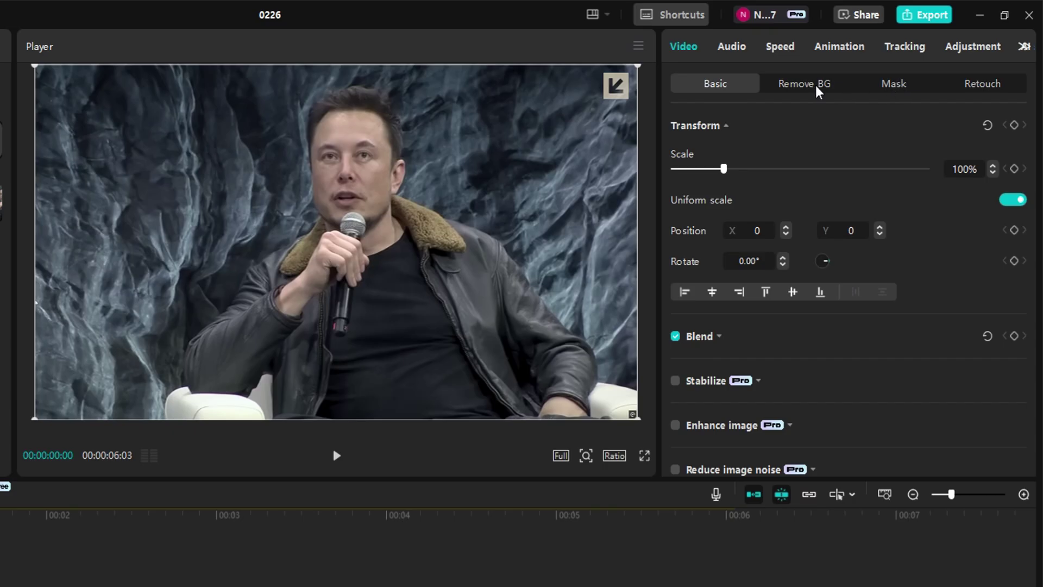
- Cut the seated speaker and chair out of the interview background with Custom removal at brush size 20, and apply the removal
click(812, 98)
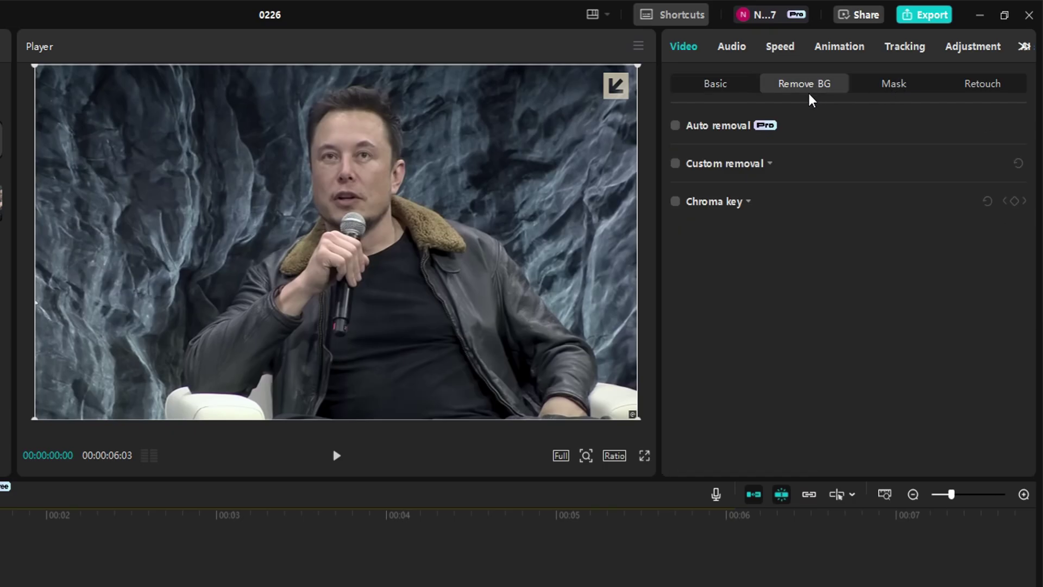
click(739, 166)
click(676, 164)
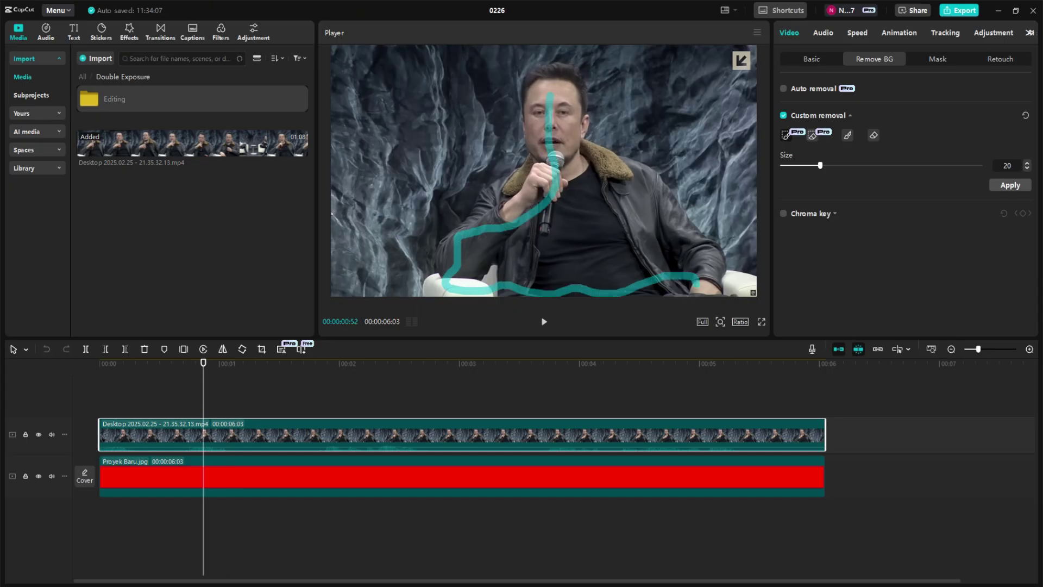
drag(698, 282, 641, 201)
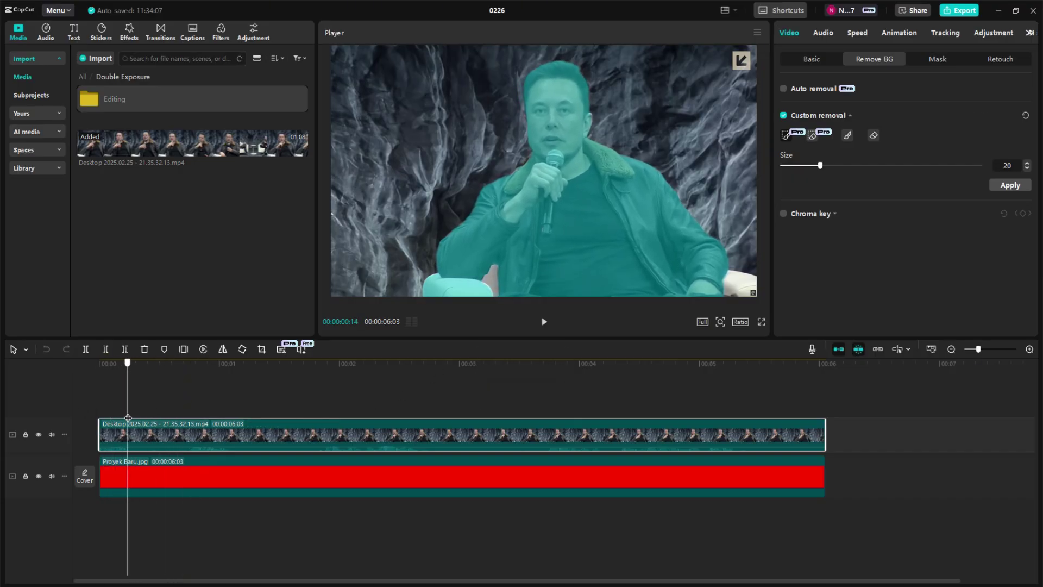
drag(489, 278, 730, 285)
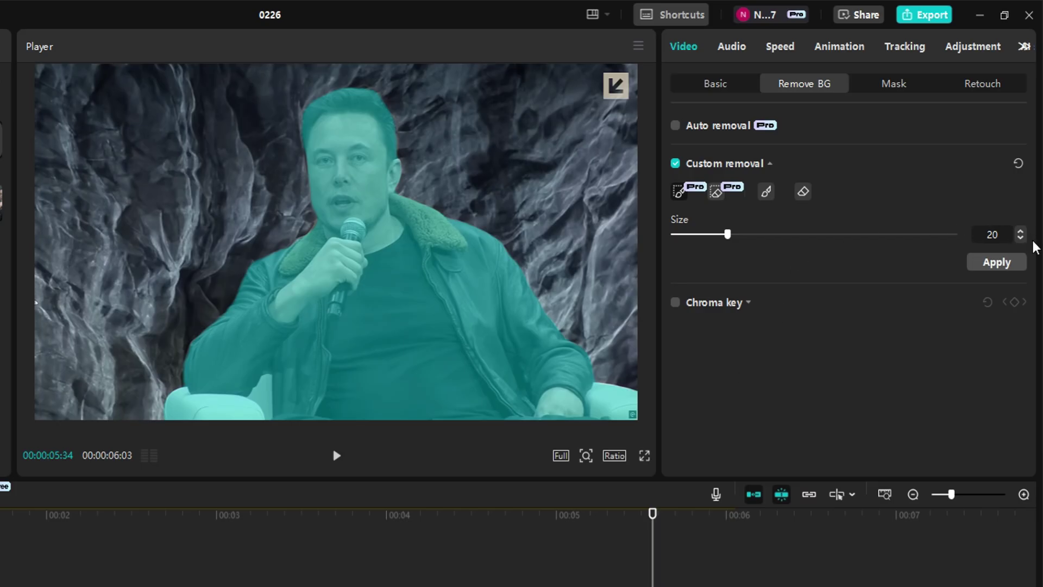
click(998, 262)
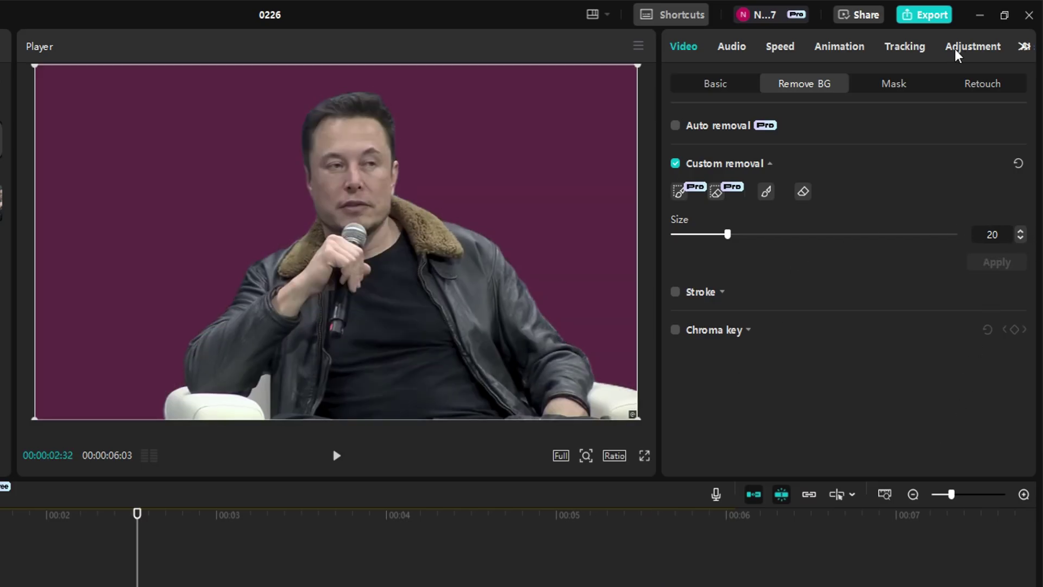
- Tint the cut-out speaker green by moving the upper end of the Green curve toward the shadows
click(957, 49)
click(835, 91)
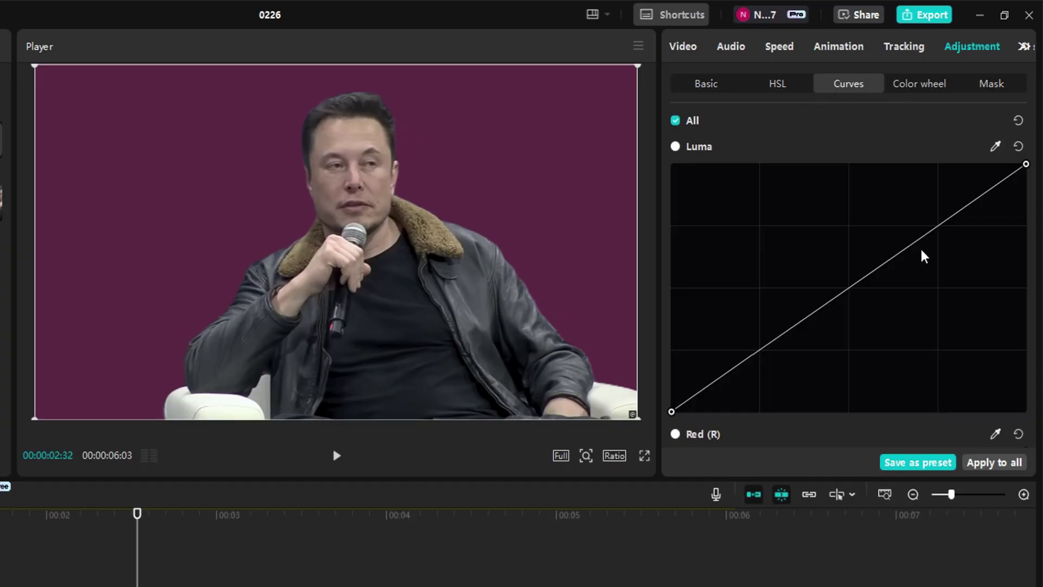
scroll(924, 257, down, 10)
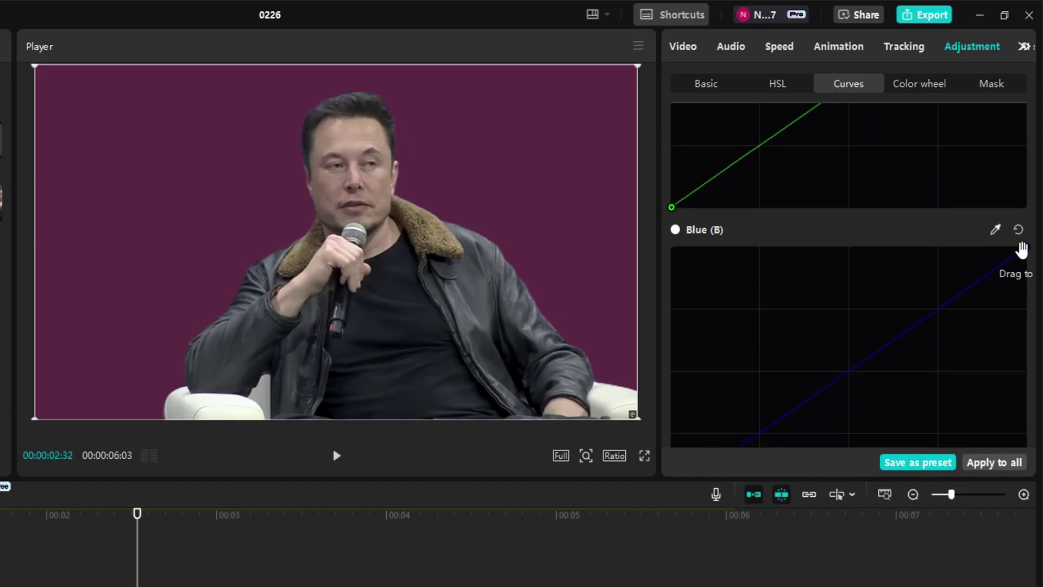
scroll(1018, 125, up, 3)
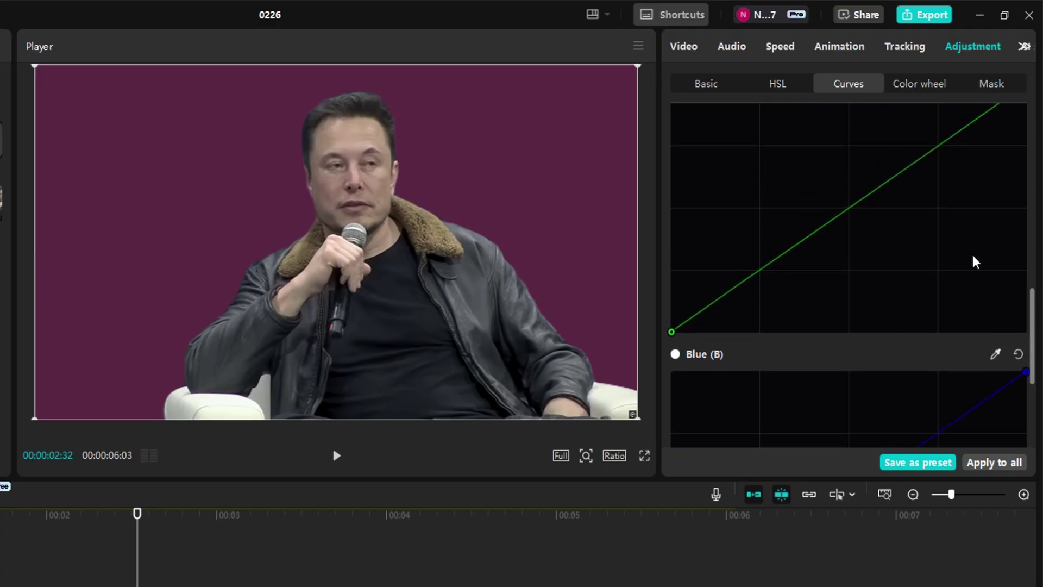
drag(1024, 118, 891, 118)
click(685, 46)
click(705, 83)
click(972, 47)
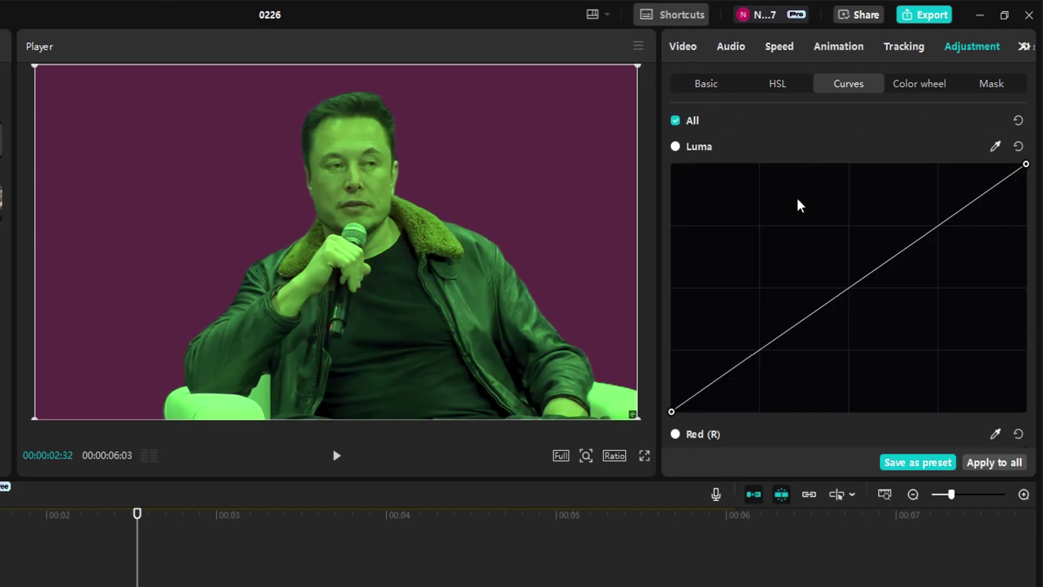
click(706, 83)
scroll(841, 282, down, 4)
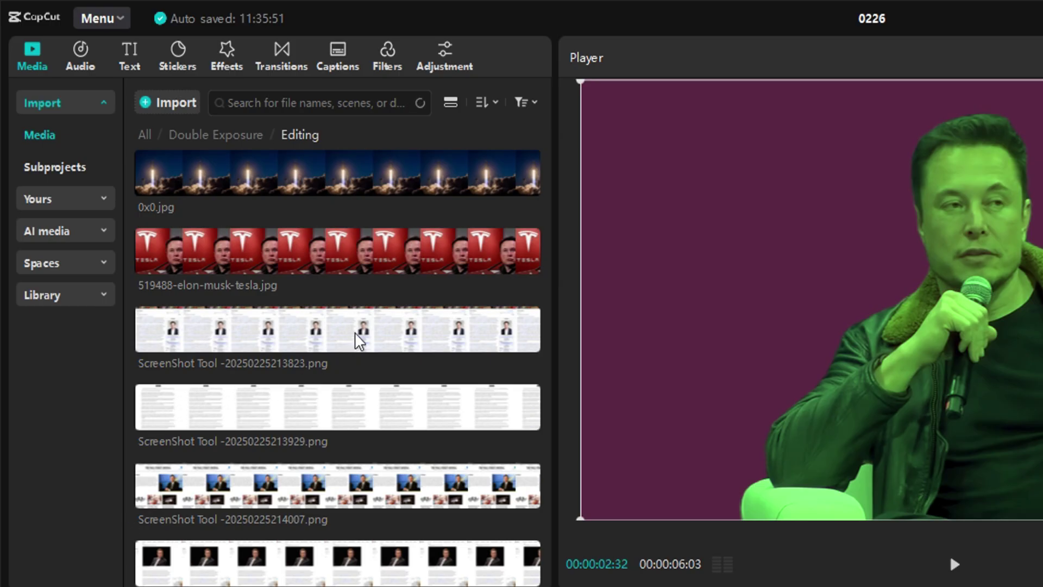
- Select all images in the Editing folder and place them as a sequence on a track above the interview video
scroll(311, 417, down, 4)
shift+click(295, 544)
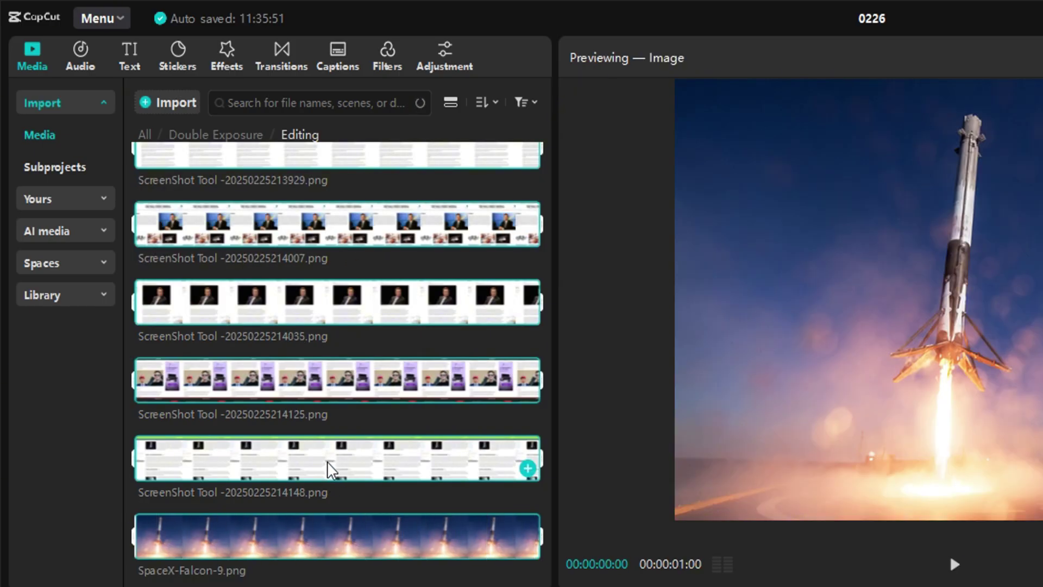
drag(328, 463, 141, 280)
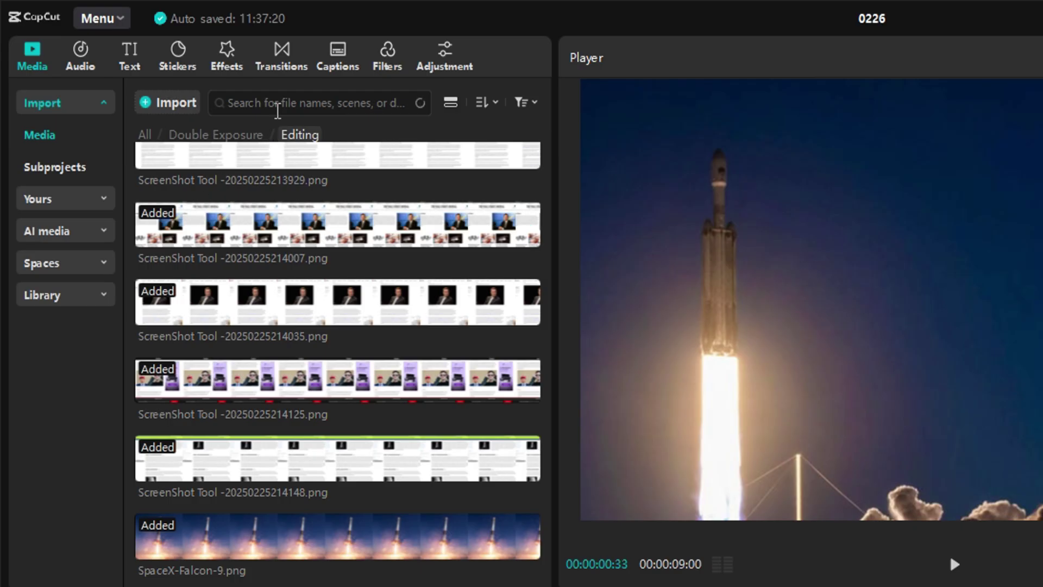
- Search the transitions for "down" and add one between the first two images, 0x0.jpg and 519488-elon-musk-tesla.jpg
click(285, 61)
click(230, 102)
text(down)
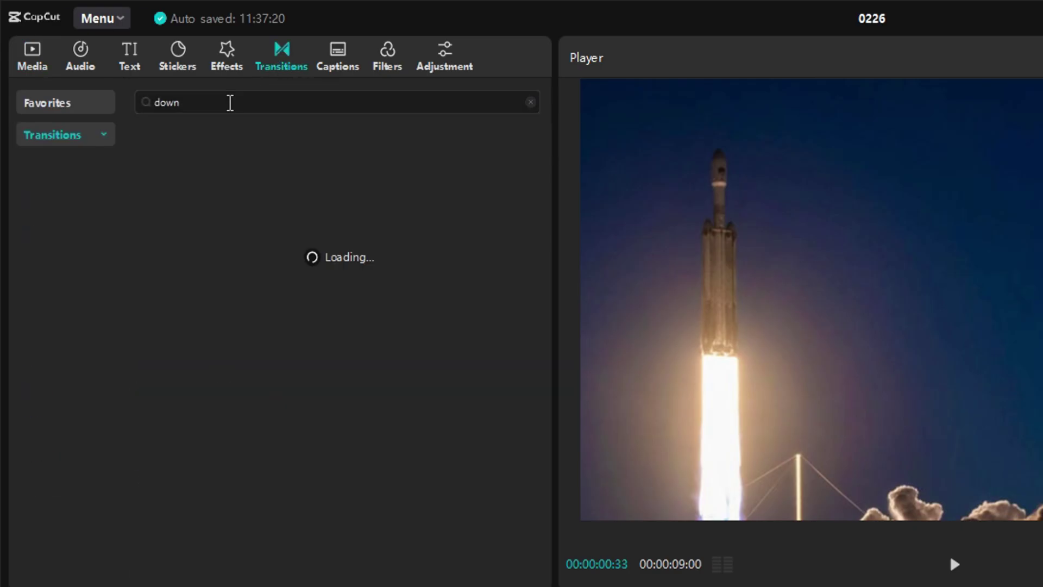
drag(266, 170, 149, 282)
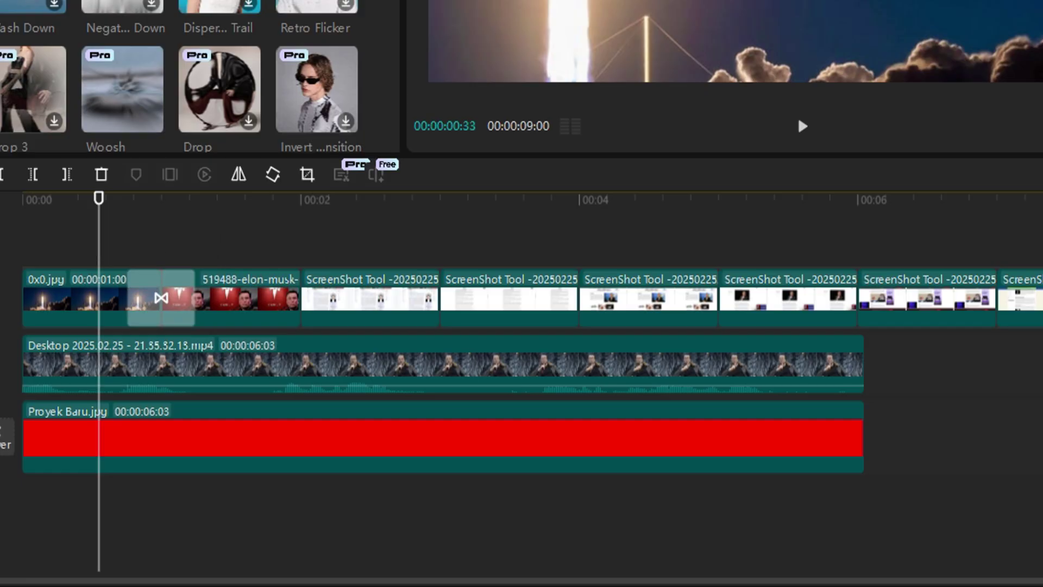
- Add transitions at the remaining cuts between the images in the sequence
drag(505, 326, 286, 315)
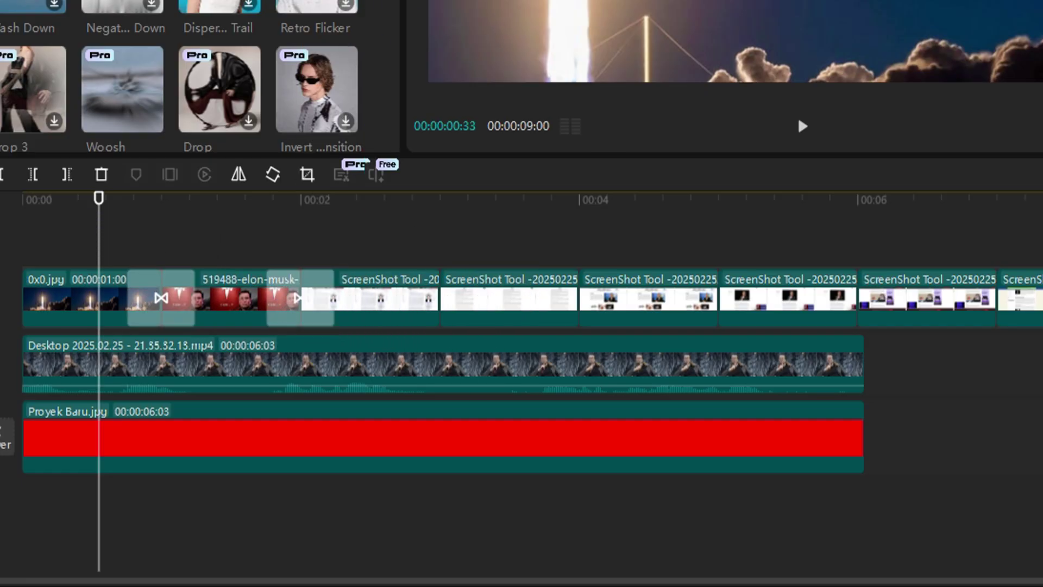
drag(316, 1, 418, 302)
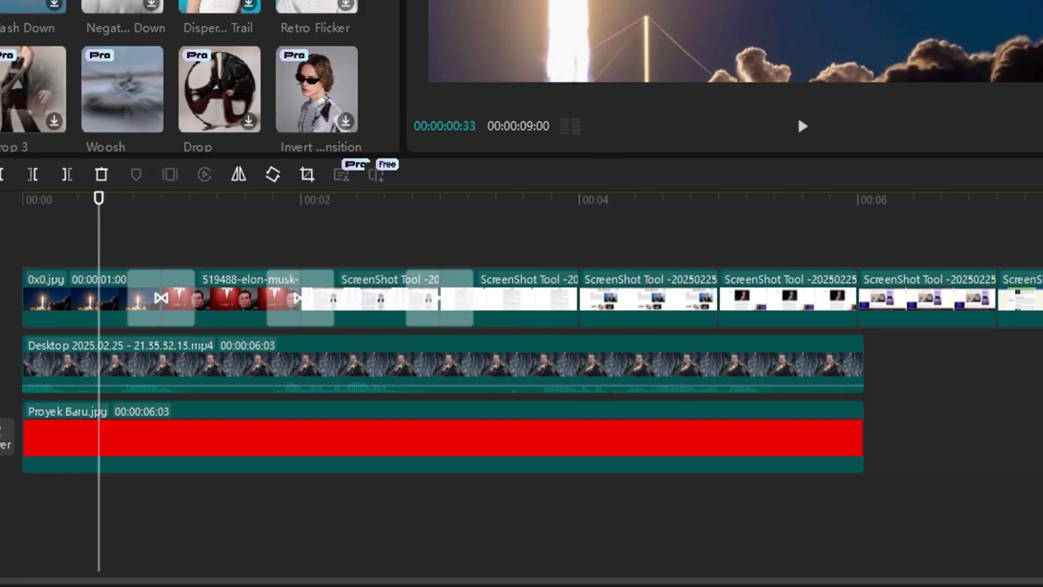
drag(317, 1, 718, 299)
drag(930, 278, 868, 299)
drag(123, 6, 981, 293)
- Combine all clips of the image sequence into one compound clip and set its speed to 2.0x
drag(1039, 239, 52, 312)
key(alt+g)
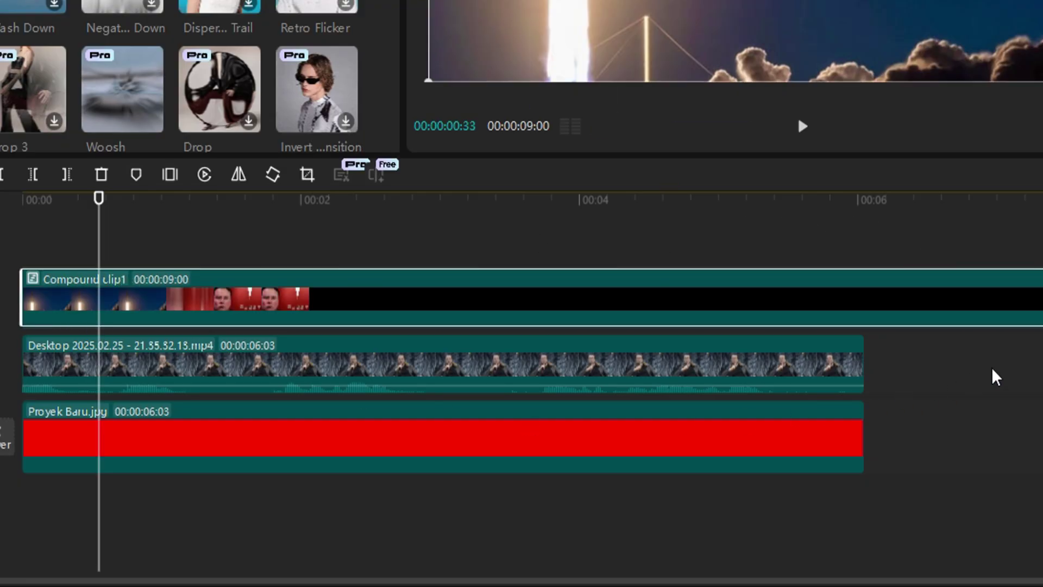
click(657, 58)
drag(654, 183, 722, 183)
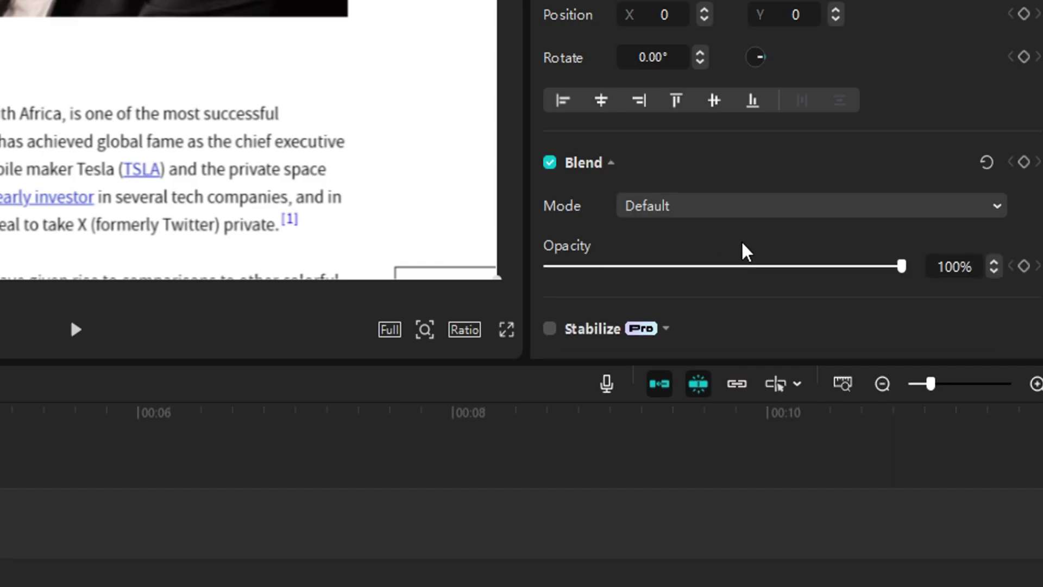
- Change the image compound clip's blend mode from Default and lower its opacity so the speaker shows through
click(686, 213)
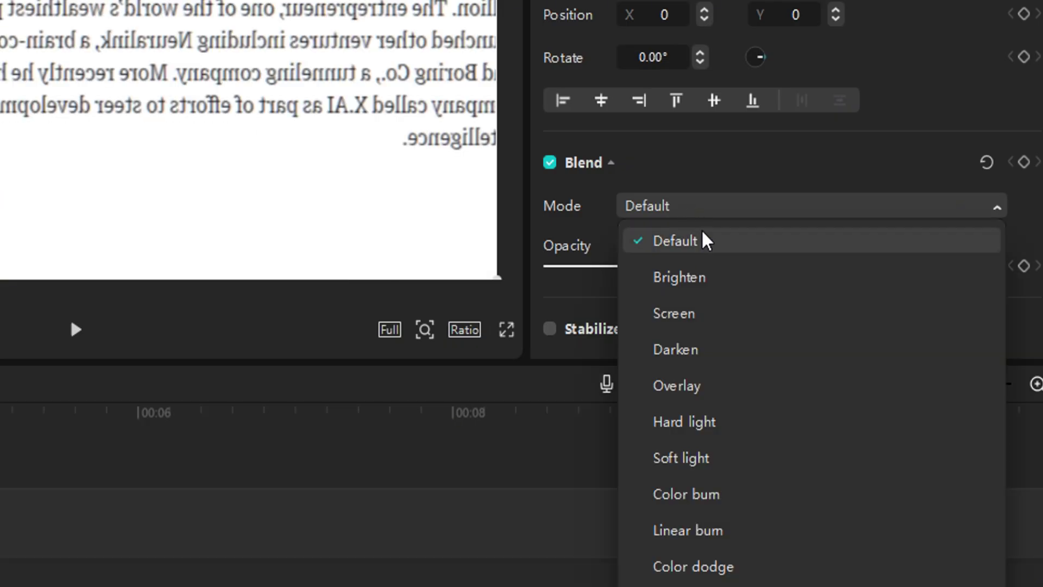
click(687, 402)
drag(884, 266, 777, 266)
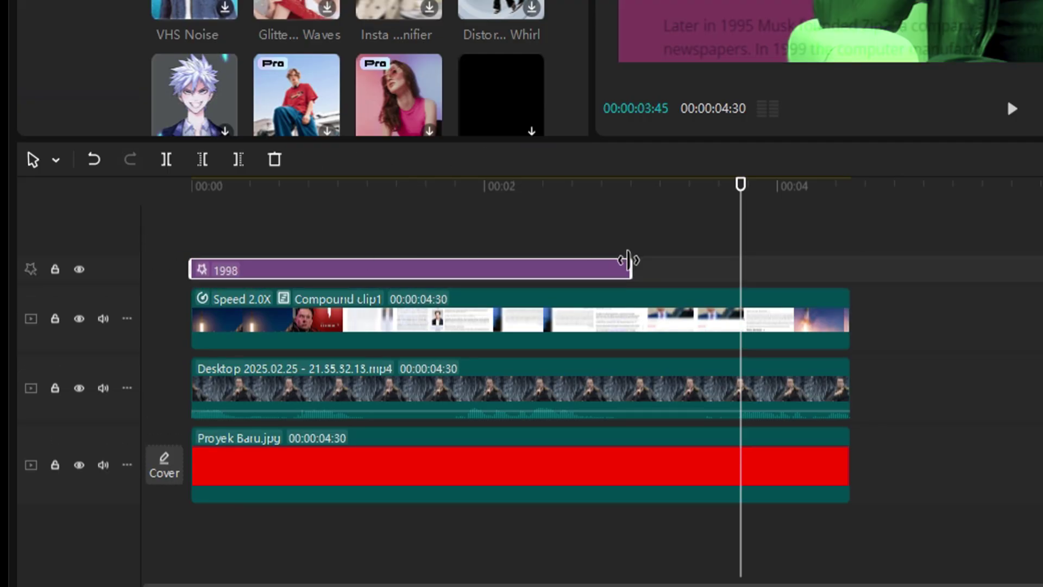
- Extend the 1998 effect to the end of the clips and reduce its Filters strength
drag(628, 260, 817, 270)
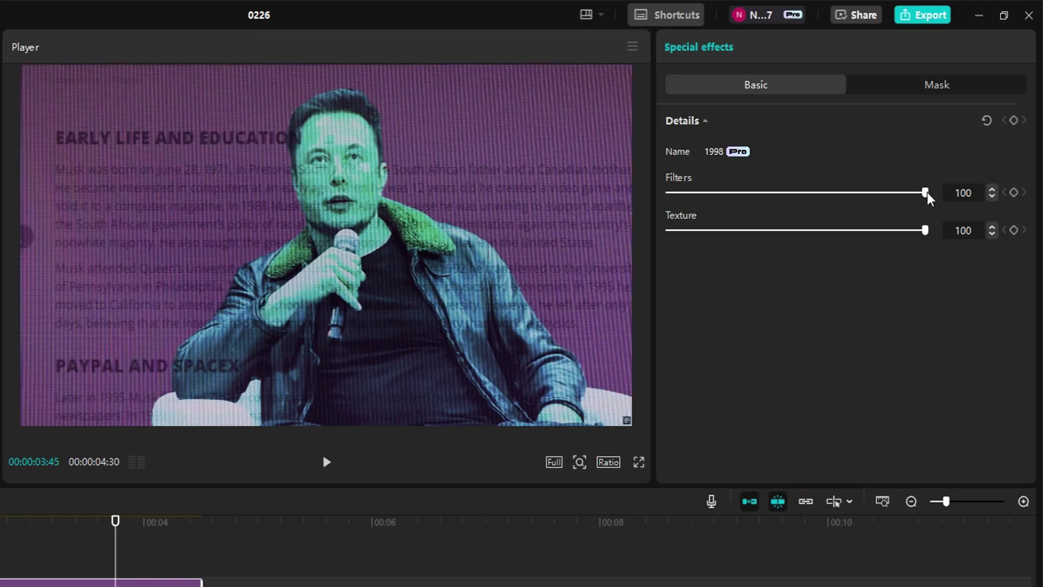
drag(925, 192, 868, 191)
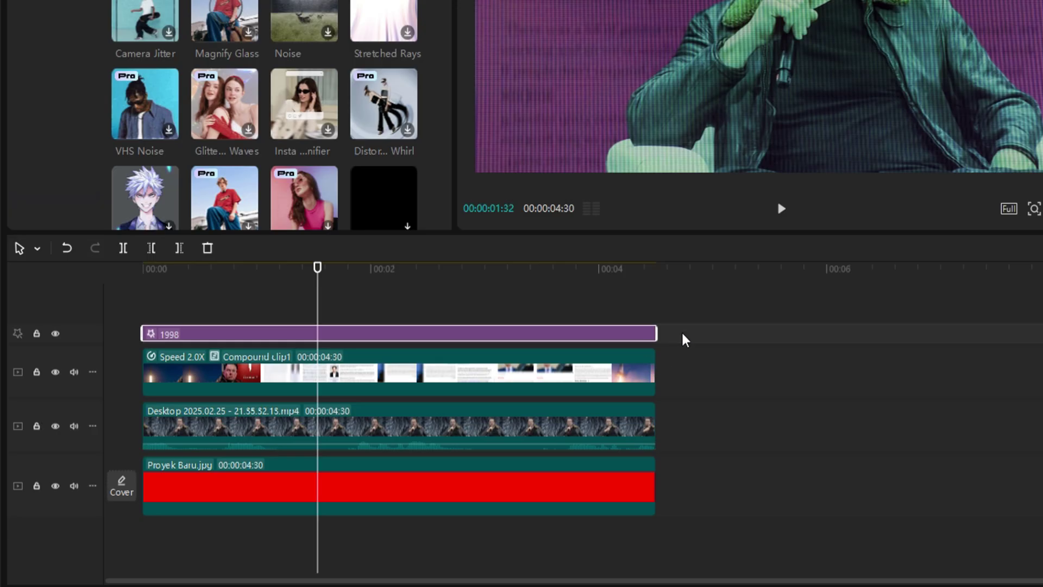
- Combine the 1998 effect, image sequence, interview video and red background into a single compound clip
drag(684, 336, 393, 532)
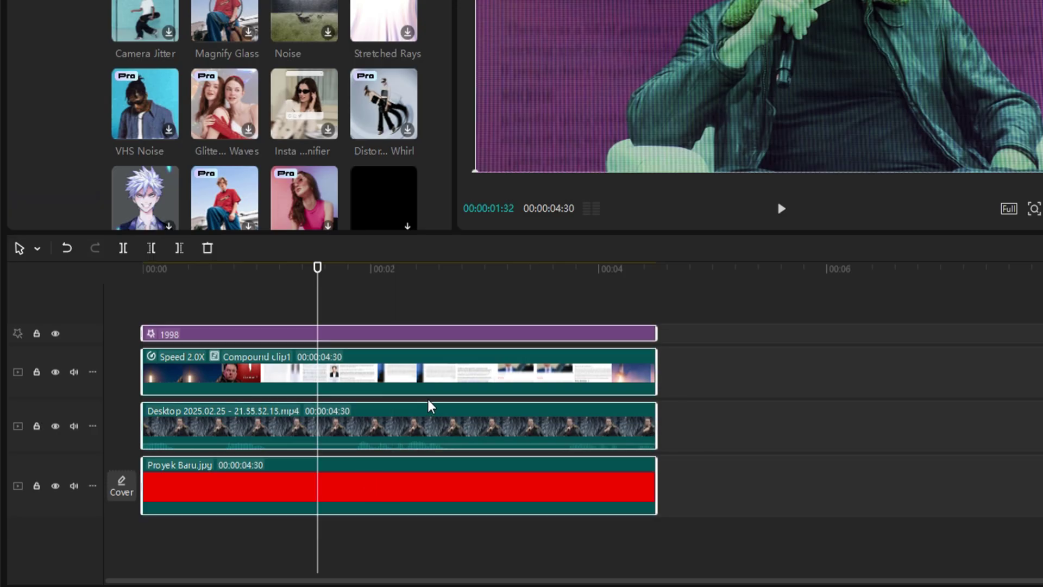
right_click(435, 379)
click(540, 342)
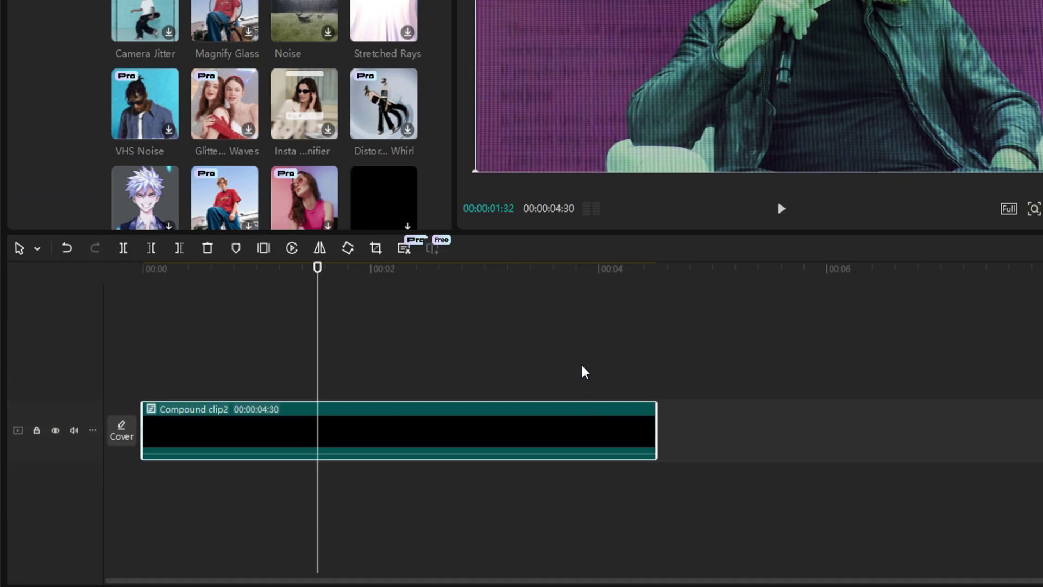
- Keyframe a slow scale-up on the compound clip from its start to 00:00:02:51
drag(318, 368, 92, 374)
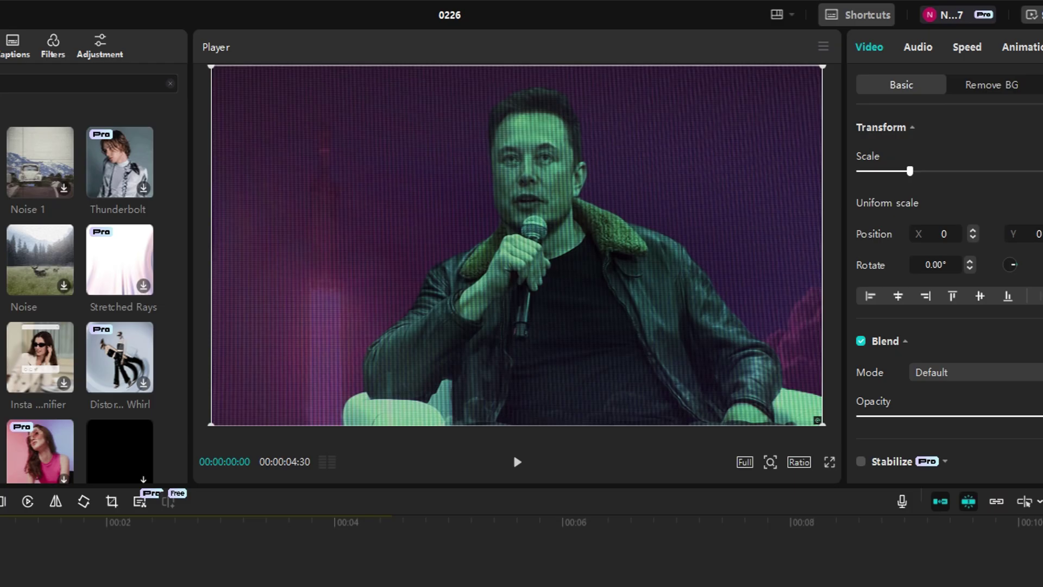
key(space)
click(514, 457)
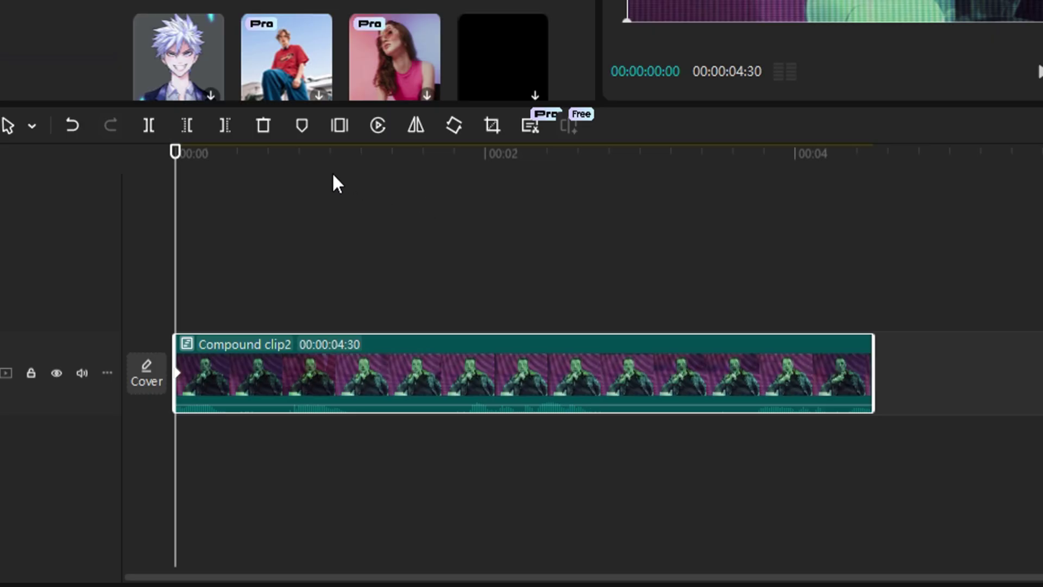
drag(573, 182, 616, 189)
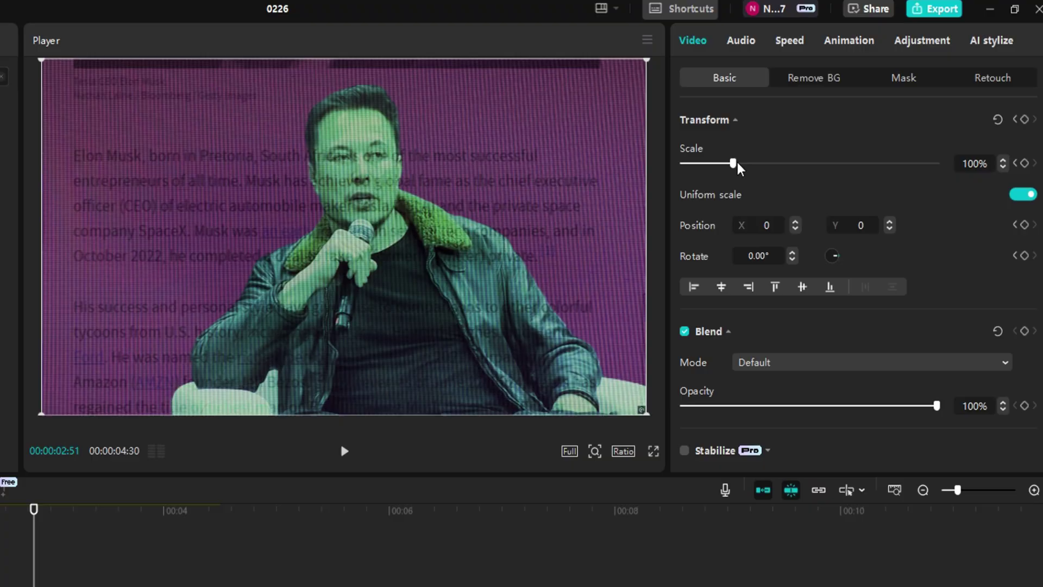
drag(738, 162, 745, 162)
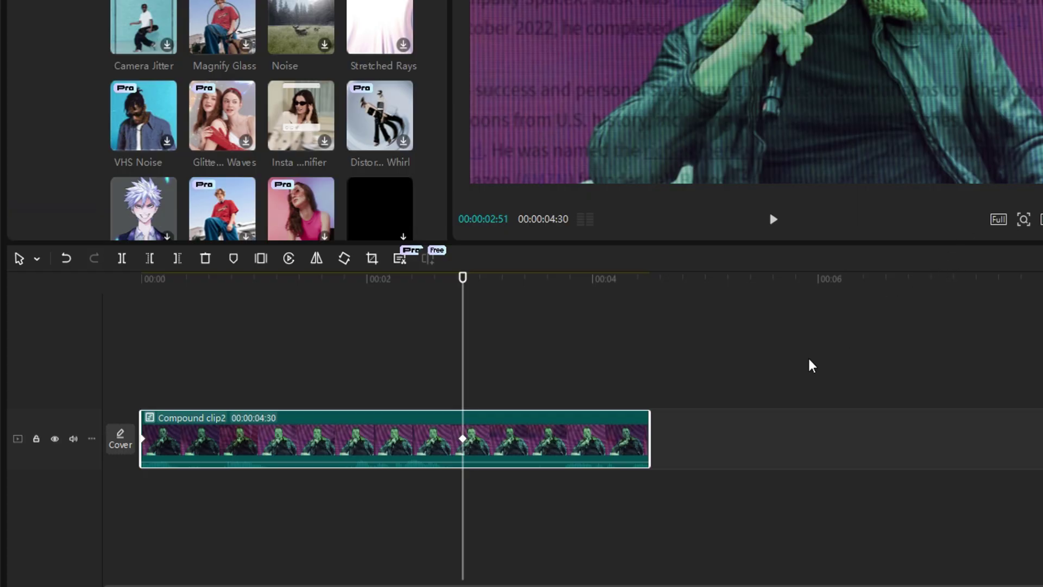
- Split the compound clip at 00:00:02:51, then enlarge the second part and shift it to X -201 to frame the speaker's face closer
key(ctrl+b)
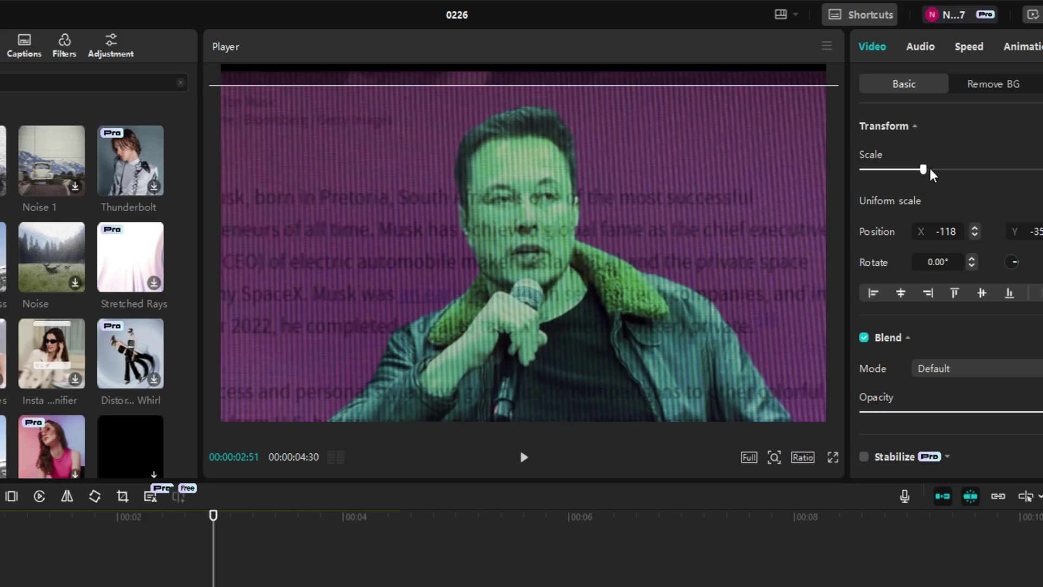
drag(926, 169, 937, 169)
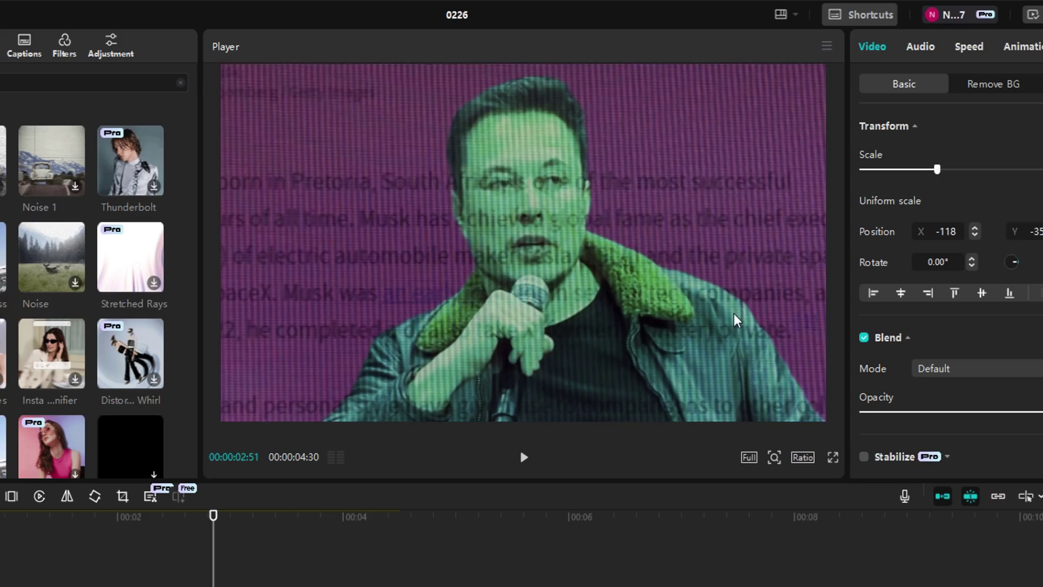
drag(731, 316, 718, 303)
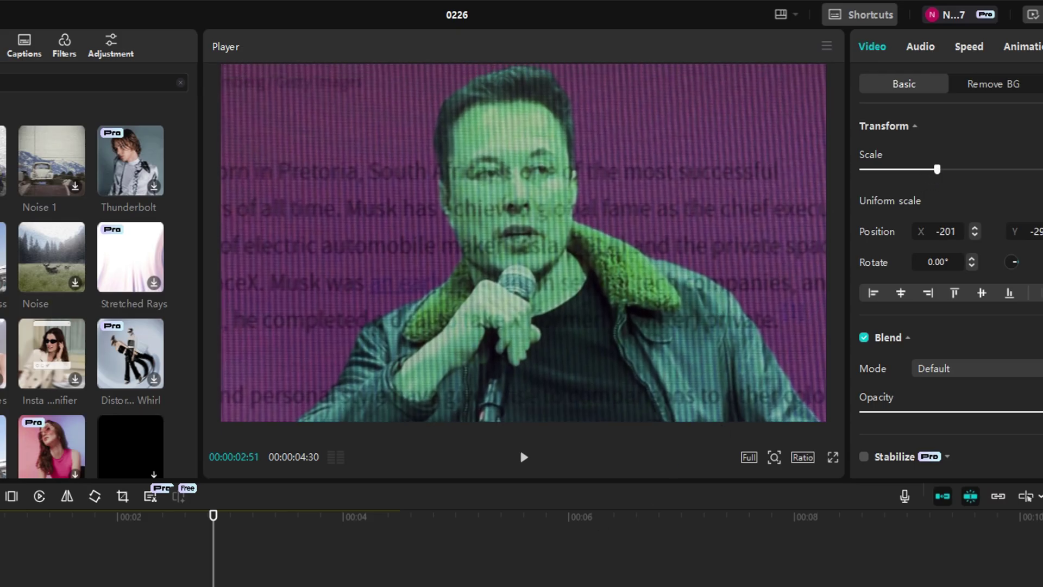
drag(214, 584, 38, 584)
key(space)
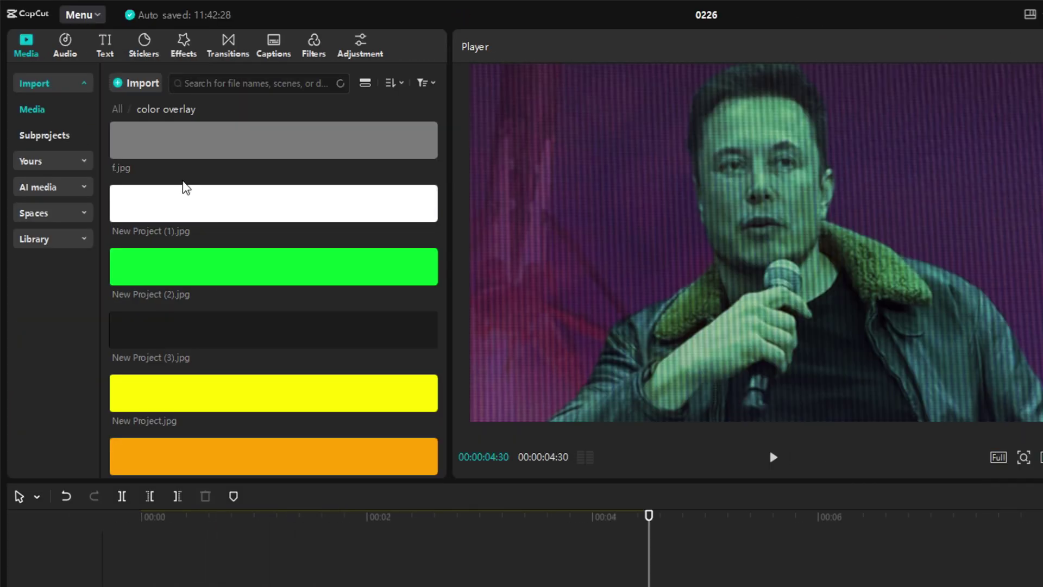
- Place the black color overlay above the compound clip and mask it into cinematic letterbox bars
scroll(233, 430, down, 4)
drag(184, 379, 163, 375)
drag(254, 374, 659, 338)
click(893, 83)
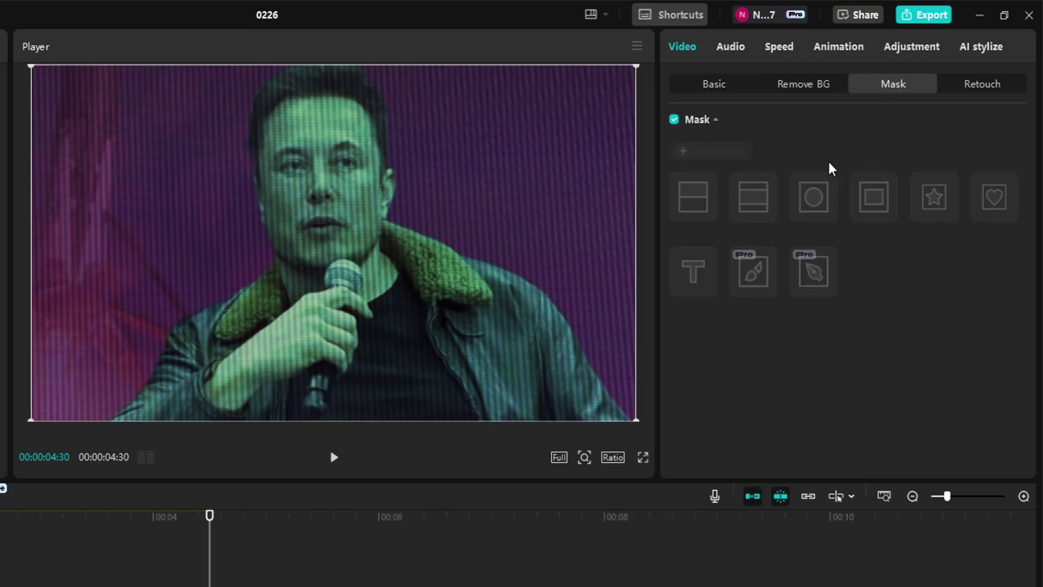
click(695, 156)
drag(333, 154, 353, 103)
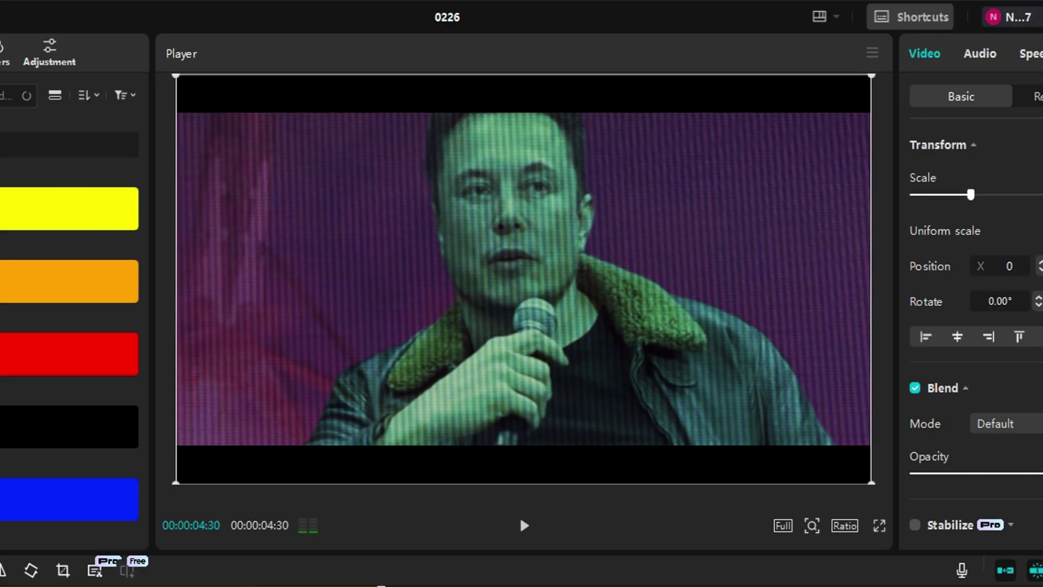
key(space)
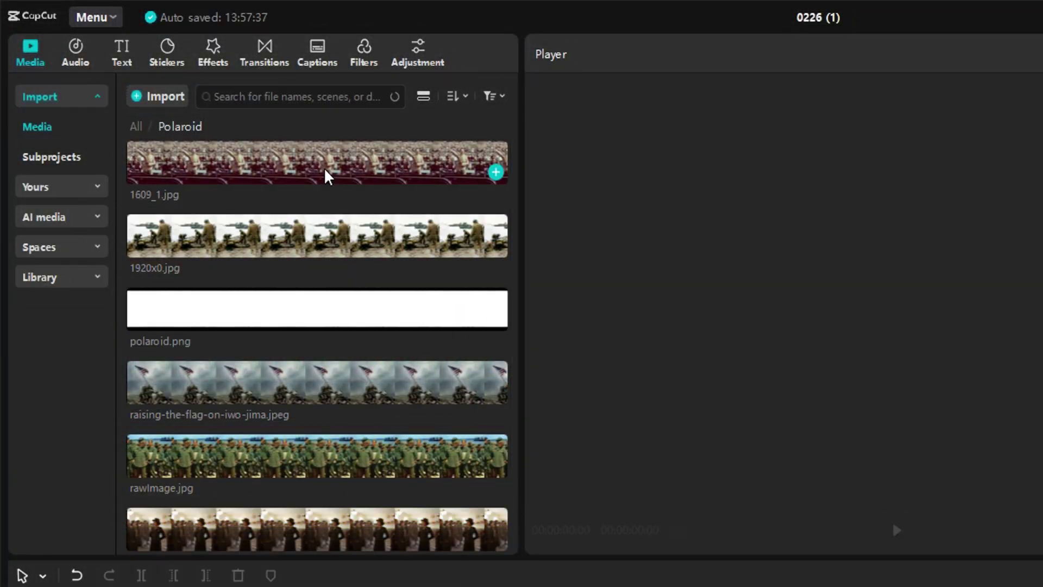
- Place every image in the Polaroid folder except polaroid.png on the timeline as a sequence
click(326, 175)
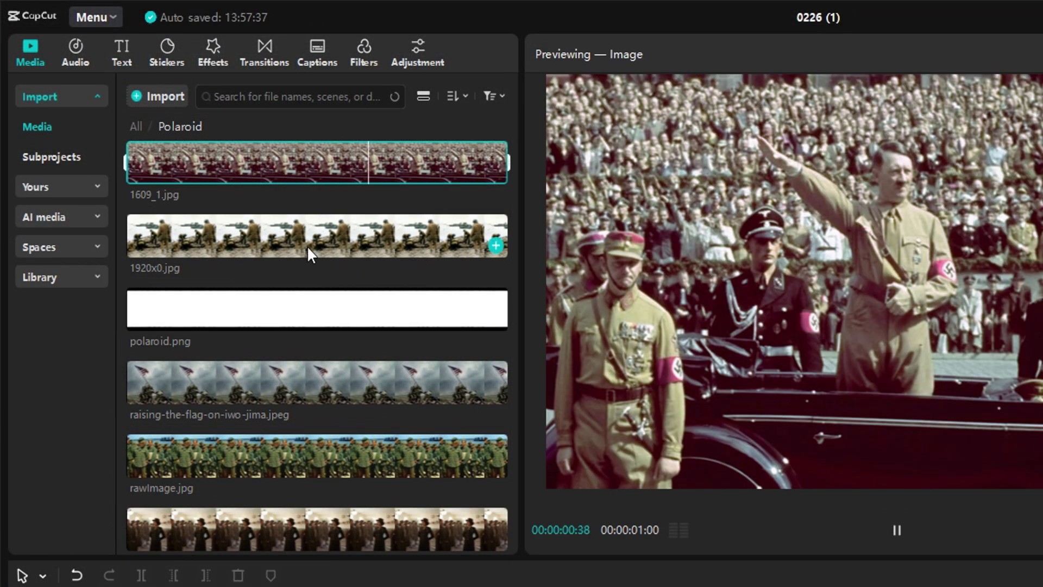
click(308, 245)
scroll(311, 315, down, 2)
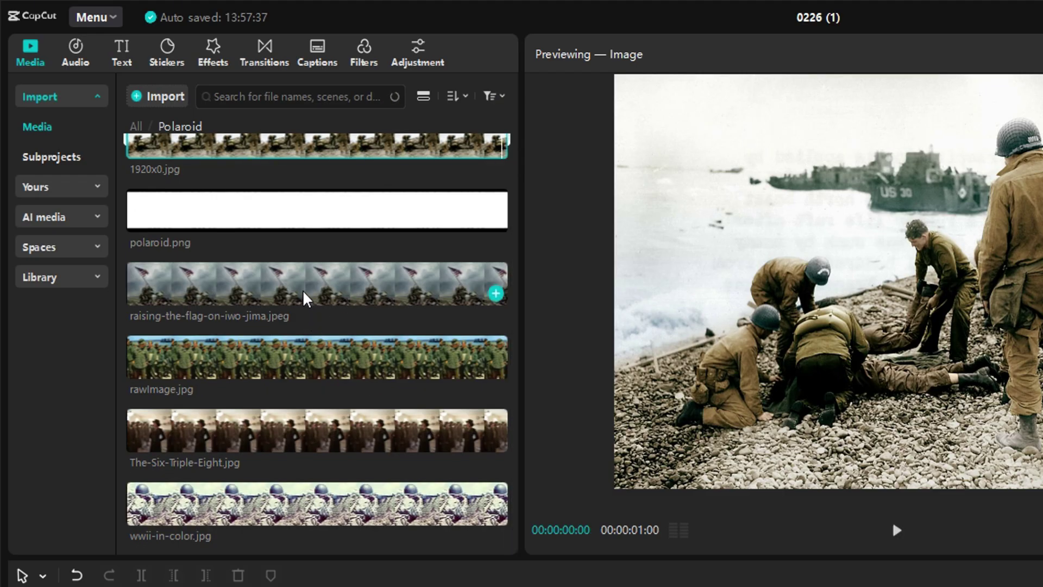
ctrl+click(307, 297)
ctrl+click(302, 362)
ctrl+click(318, 456)
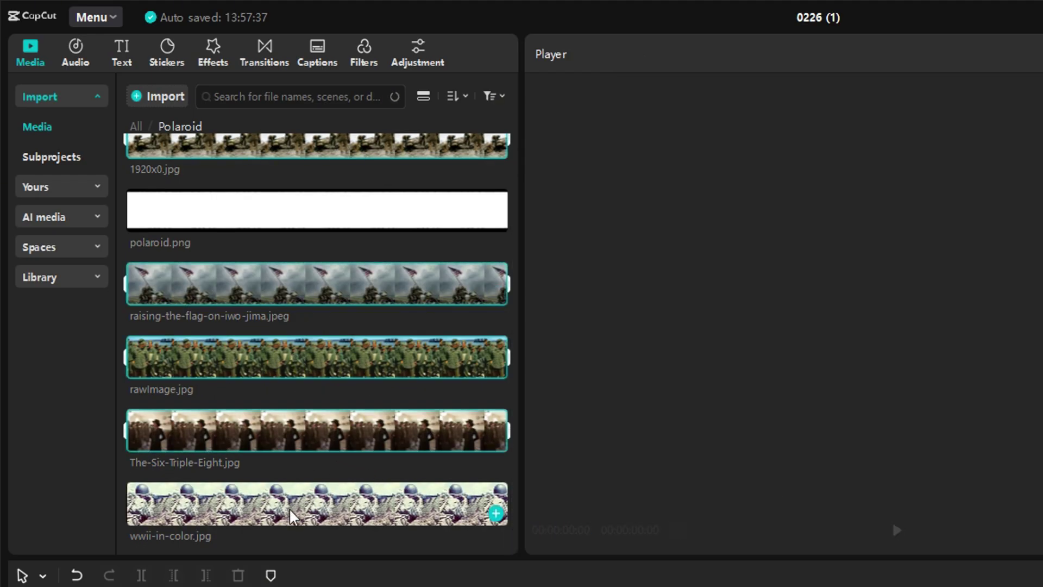
ctrl+click(294, 511)
scroll(299, 486, up, 2)
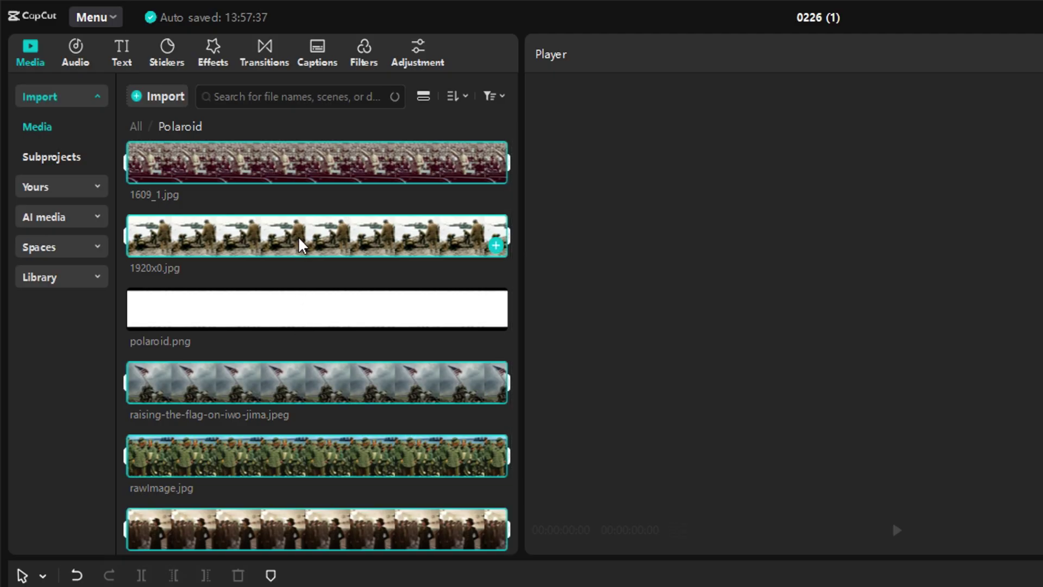
drag(301, 244, 177, 403)
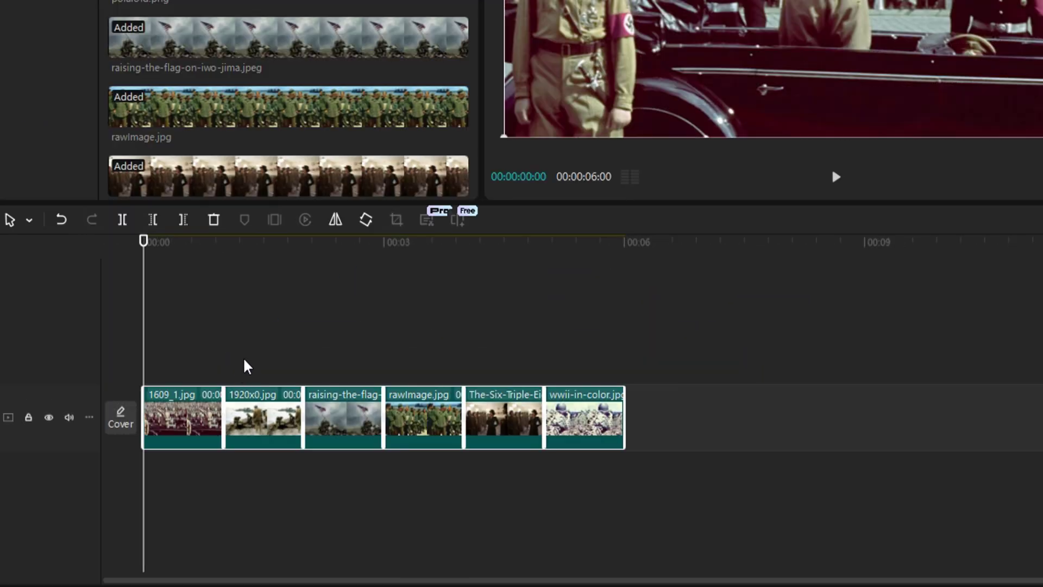
- Scale up the images that leave black side bars, such as 1920x0.jpg and rawImage.jpg, to fill the frame
scroll(258, 376, up, 3)
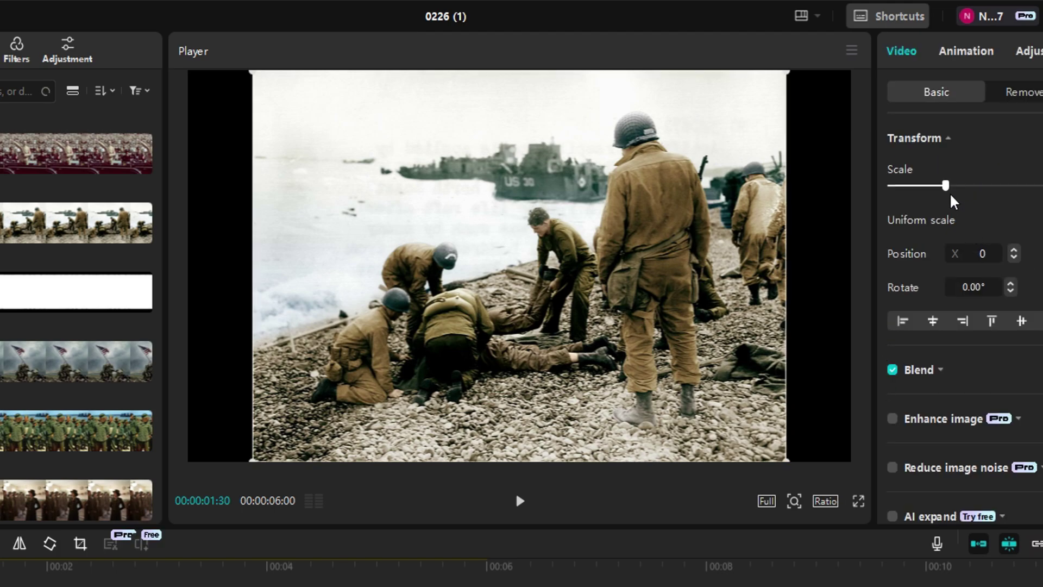
drag(947, 185, 964, 185)
click(115, 579)
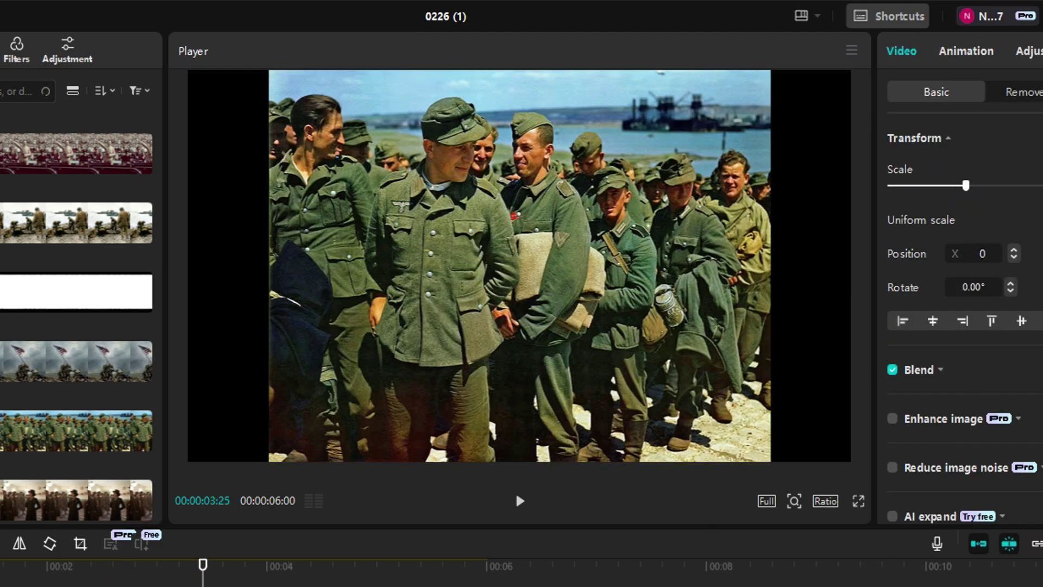
drag(947, 185, 965, 185)
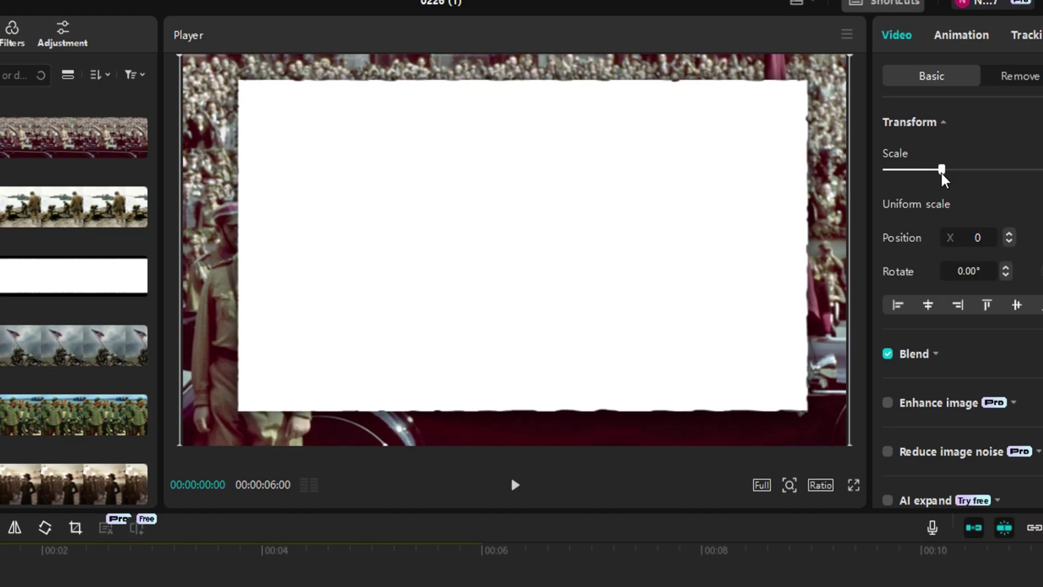
- Shrink the polaroid.png overlay slightly and split it at each cut between the images below
drag(941, 172, 931, 179)
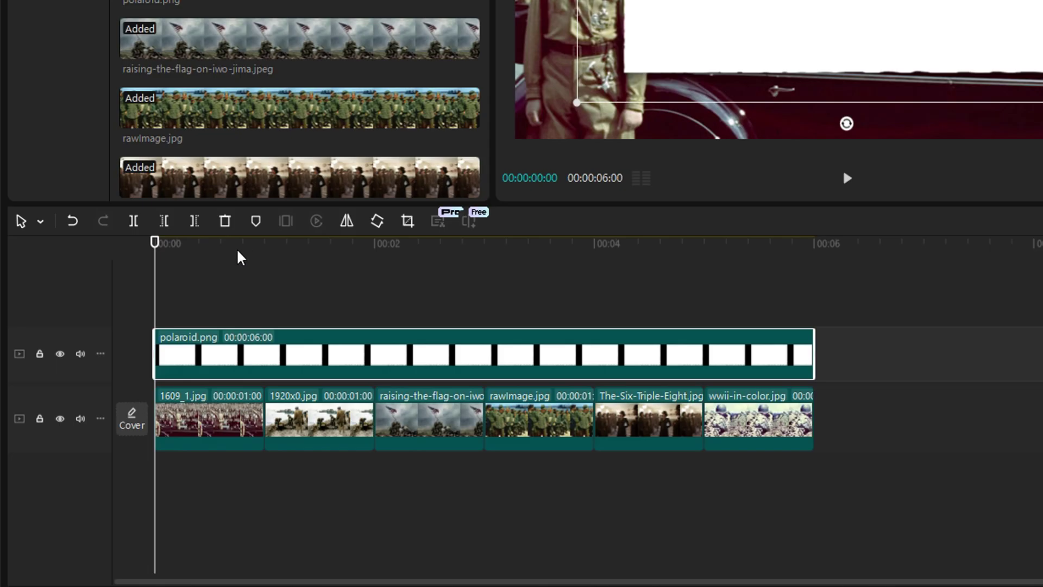
drag(245, 244, 212, 337)
key(ctrl+b)
key(ctrl+b)
key(ctrl+b)
key(ctrl+b)
key(ctrl+b)
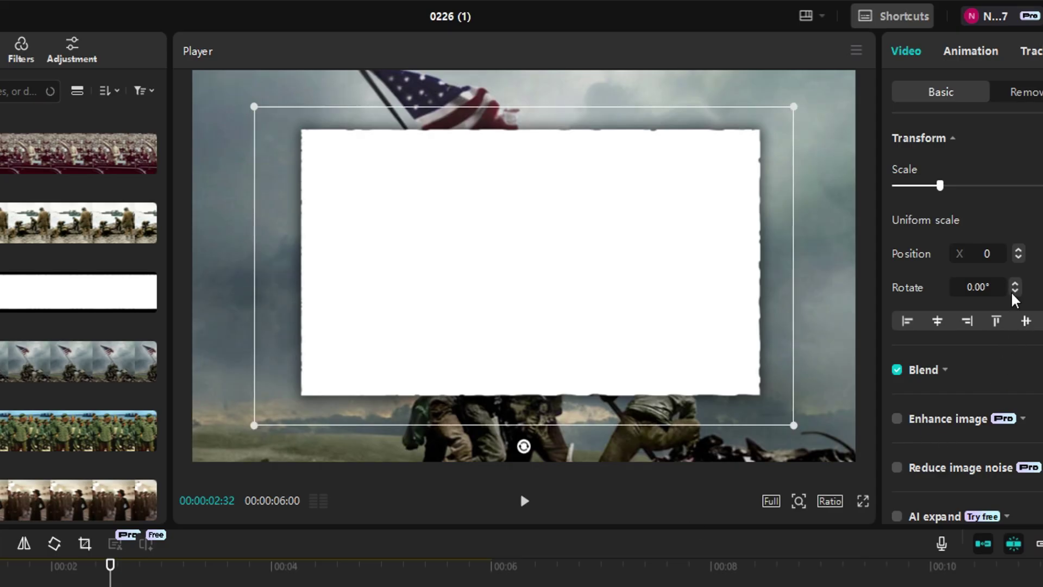
- Rotate the polaroid piece over raising-the-flag-on-iwo-jima.jpeg to -4.00° and adjust the tilt of the piece over rawImage.jpg
click(1014, 294)
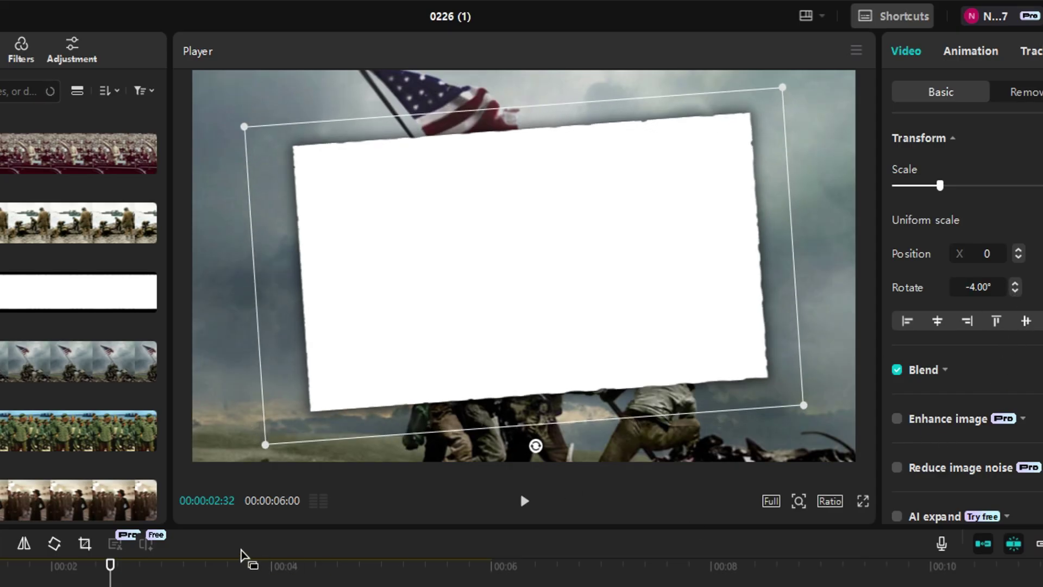
click(227, 568)
click(231, 585)
click(1015, 292)
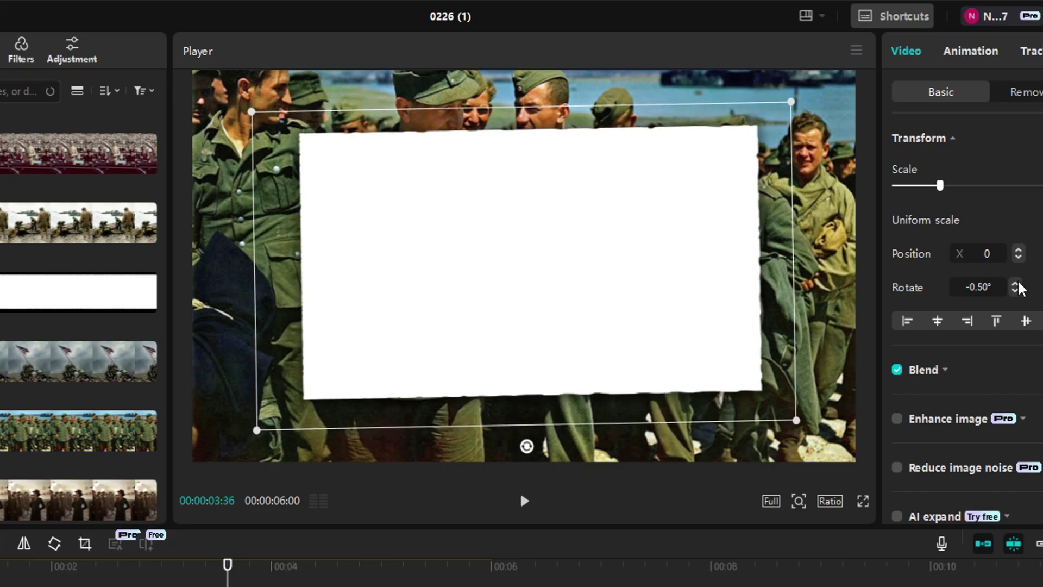
click(1015, 282)
click(1015, 282)
- Rotate the polaroid piece over The-Six-Triple-Eight.jpg to 3.50°
click(322, 566)
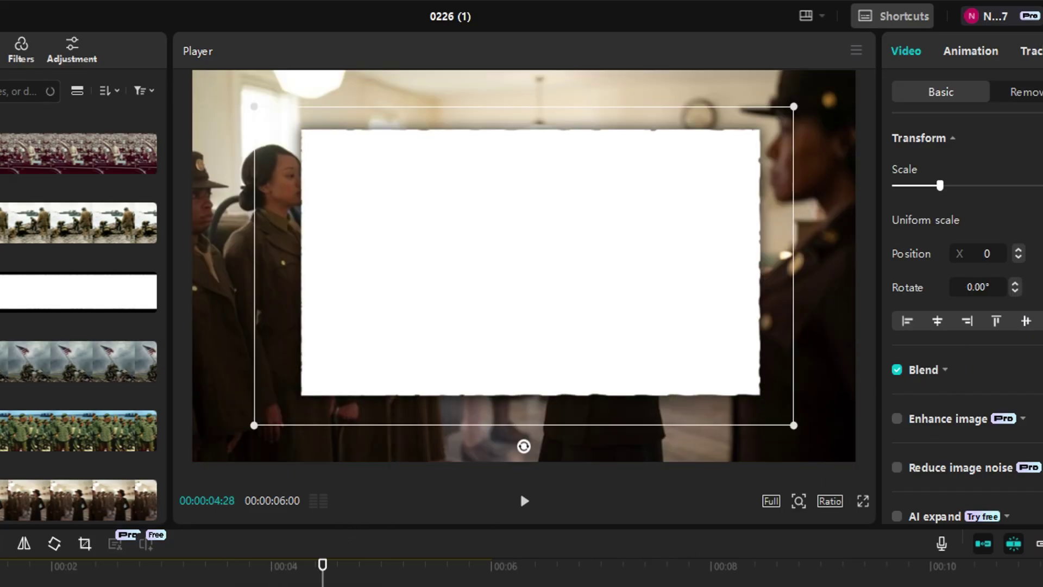
click(1015, 292)
click(1016, 292)
click(1015, 282)
click(1015, 282)
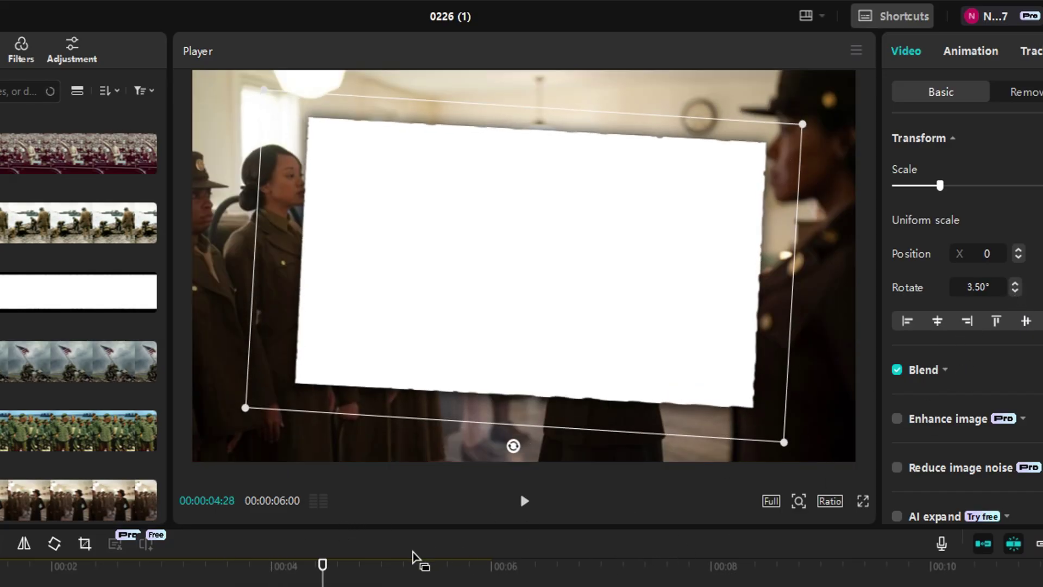
- Tilt the polaroid piece over wwii-in-color.jpg slightly counterclockwise
click(428, 562)
click(1015, 291)
click(1016, 292)
click(1015, 292)
click(1015, 291)
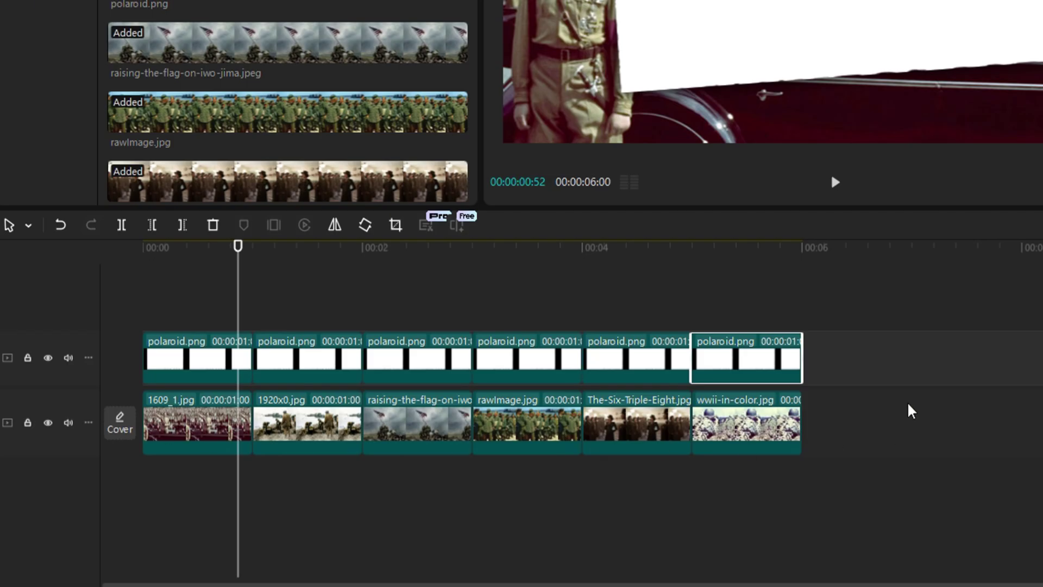
- Duplicate the six image clips from the main track, starting at 00:00, and place the copies above the polaroid track
drag(908, 409, 180, 461)
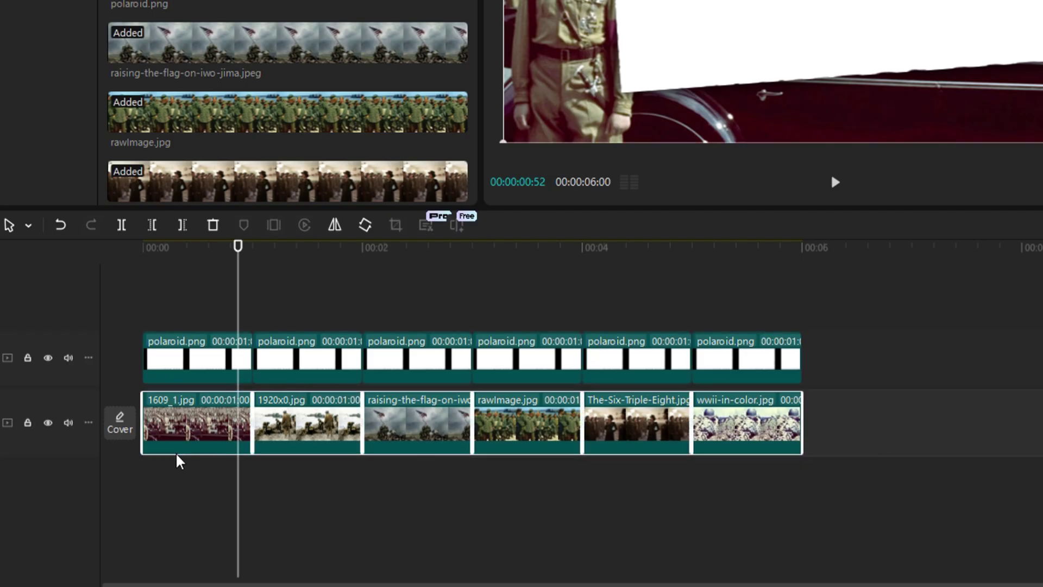
key(Home)
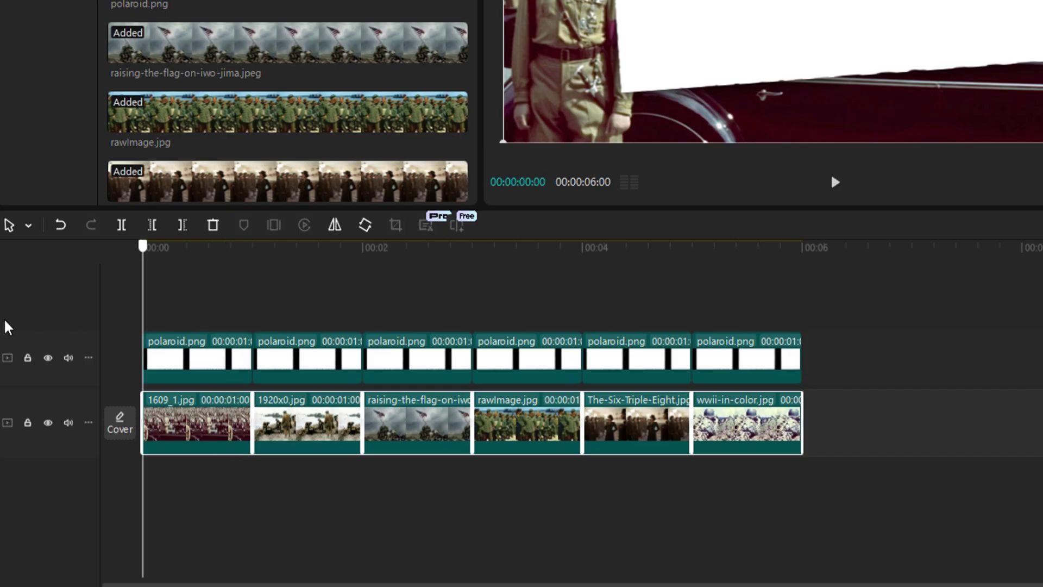
key(ctrl+v)
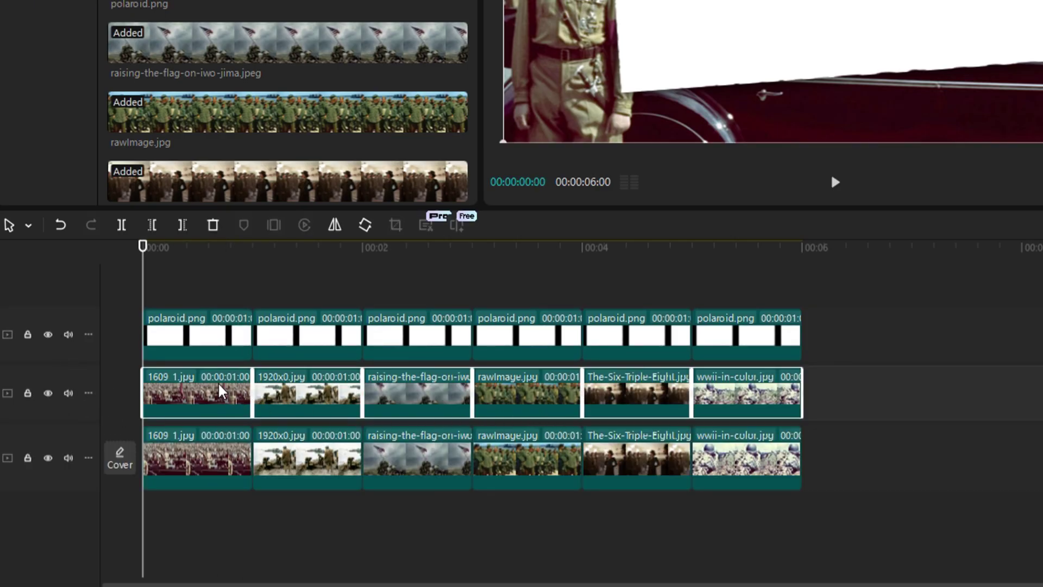
drag(219, 385, 219, 319)
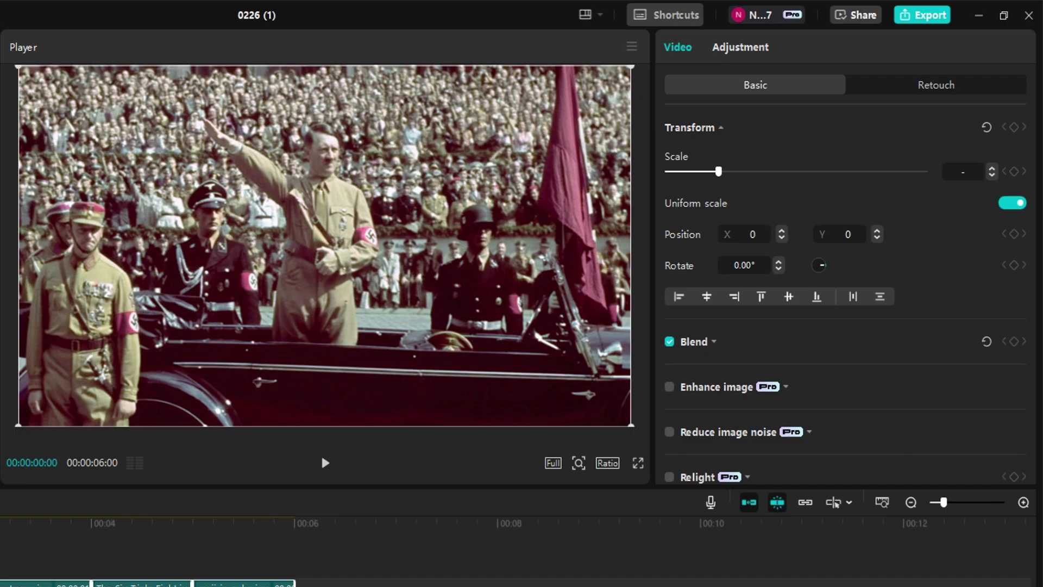
- Fit the top 1609_1.jpg copy into its polaroid: rotation -4.00°, X 37, Y 29, uniform scale off, scale width 66%
drag(716, 173, 696, 181)
click(778, 269)
click(779, 269)
drag(479, 261, 491, 267)
click(1015, 205)
click(993, 169)
click(993, 168)
click(993, 168)
click(992, 175)
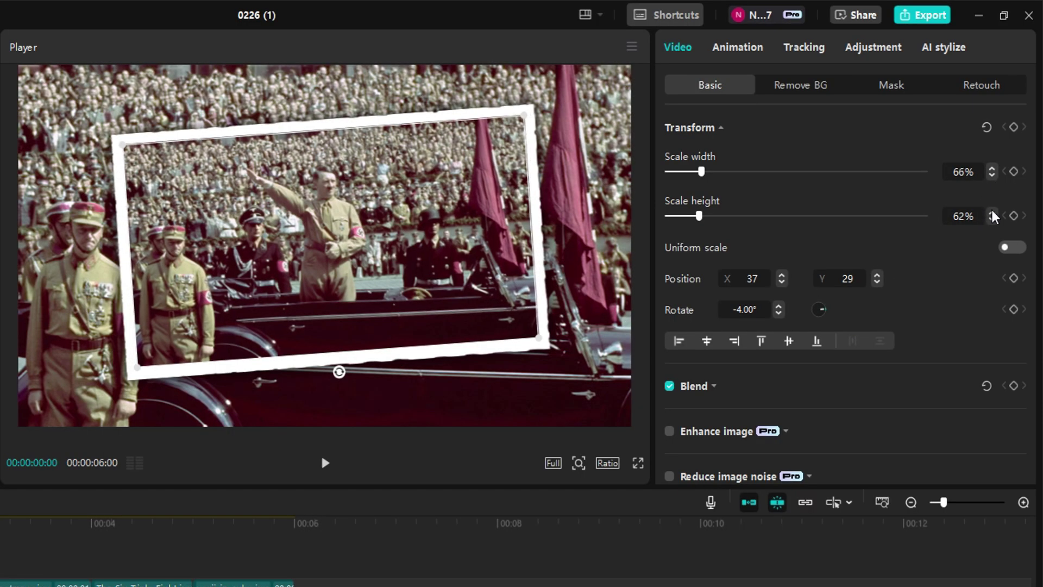
- Fine-tune the scale height of the top 1609_1.jpg copy so it fills its white polaroid border evenly
click(992, 219)
click(992, 213)
click(992, 212)
click(992, 213)
click(992, 213)
click(991, 219)
click(992, 168)
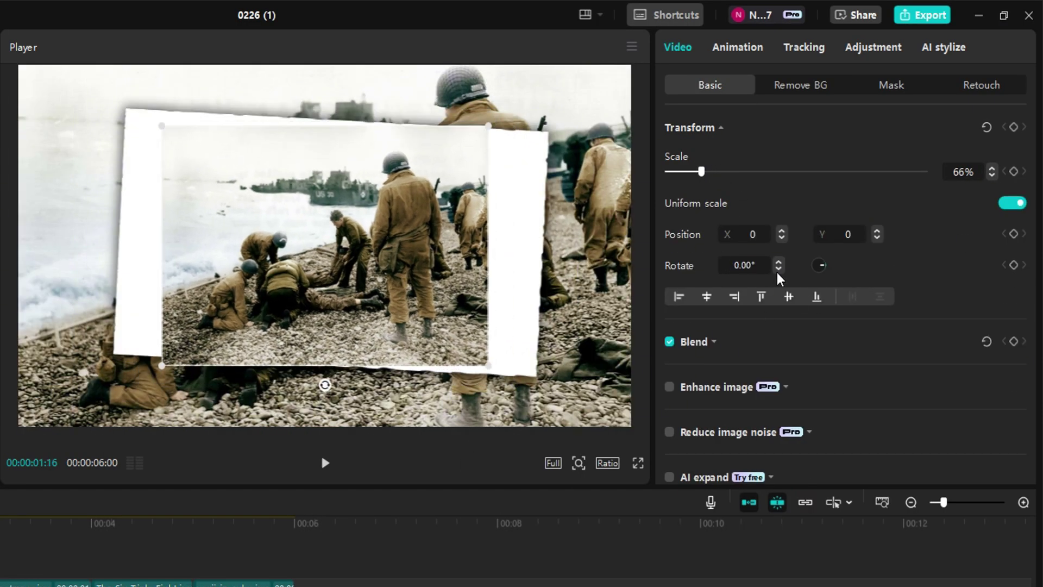
- Rotate the top 1920x0.jpg copy to 3.00°, turn off uniform scale and widen it to 74%
click(779, 261)
click(779, 262)
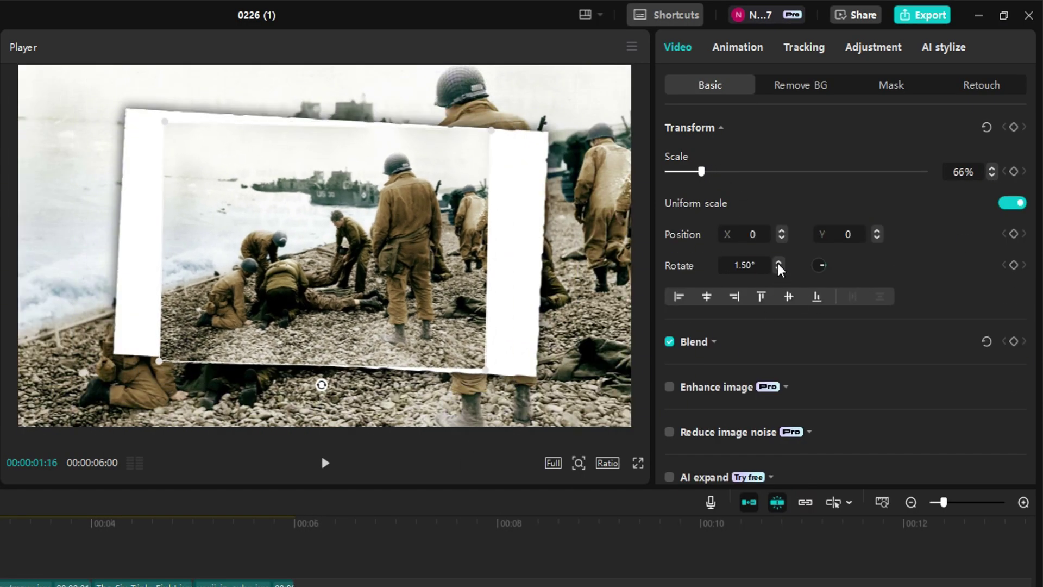
click(779, 262)
click(1011, 203)
click(993, 168)
click(992, 168)
- Set the 1920x0.jpg copy's scale height to 63% and move it up to Y 29 inside its polaroid
click(990, 212)
click(990, 212)
click(990, 219)
click(991, 219)
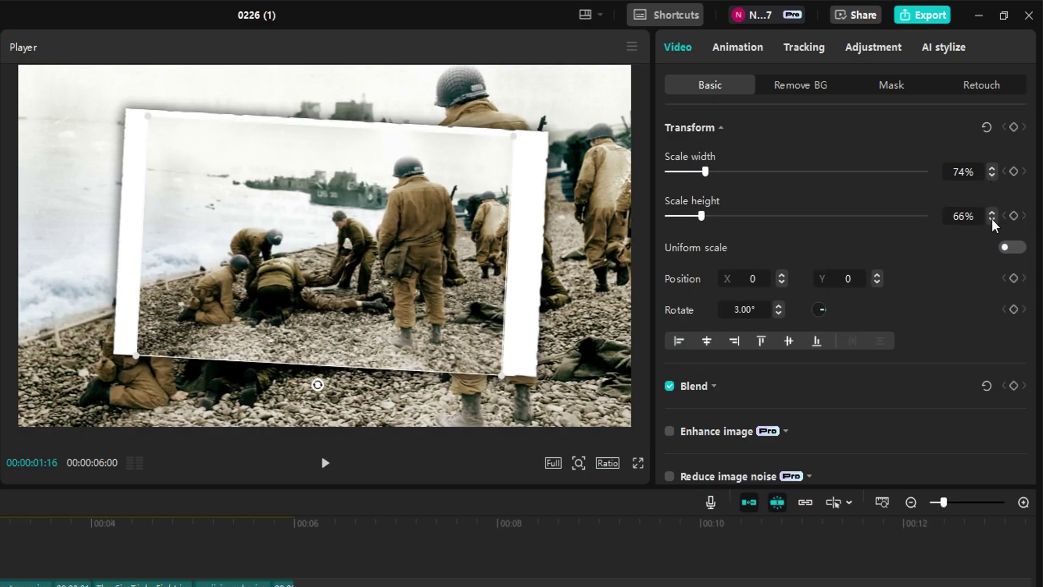
click(991, 219)
click(991, 219)
click(990, 219)
drag(397, 304, 400, 298)
- Widen the 1920x0.jpg copy to 82% and shift it horizontally to fill the polaroid frame
click(992, 168)
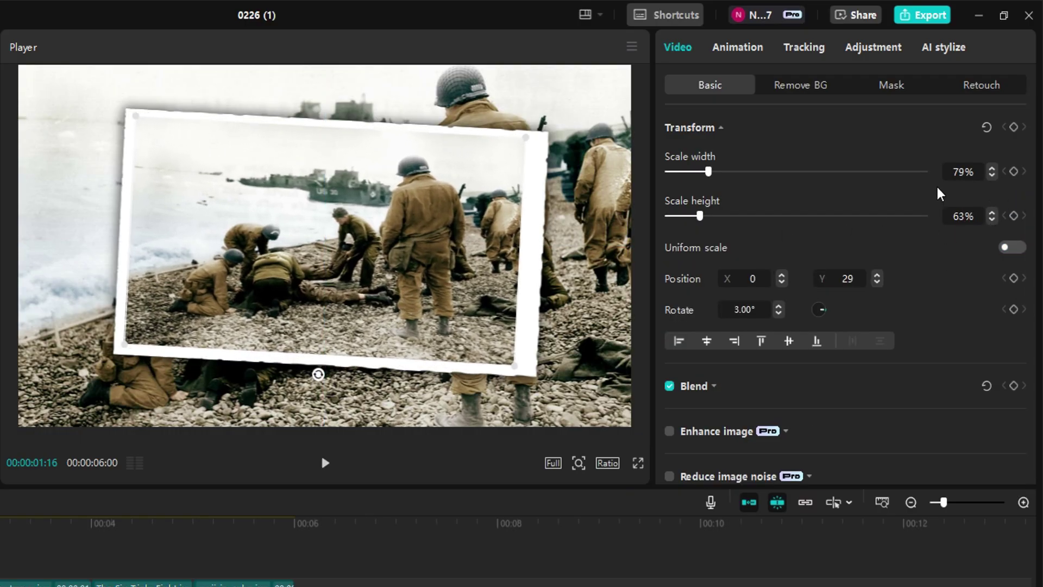
click(993, 168)
click(993, 169)
click(992, 168)
click(992, 168)
click(992, 169)
click(992, 169)
drag(458, 258, 457, 259)
- Adjust the 1920x0.jpg copy's scale height to 63% and nudge it so the white border is even
click(992, 220)
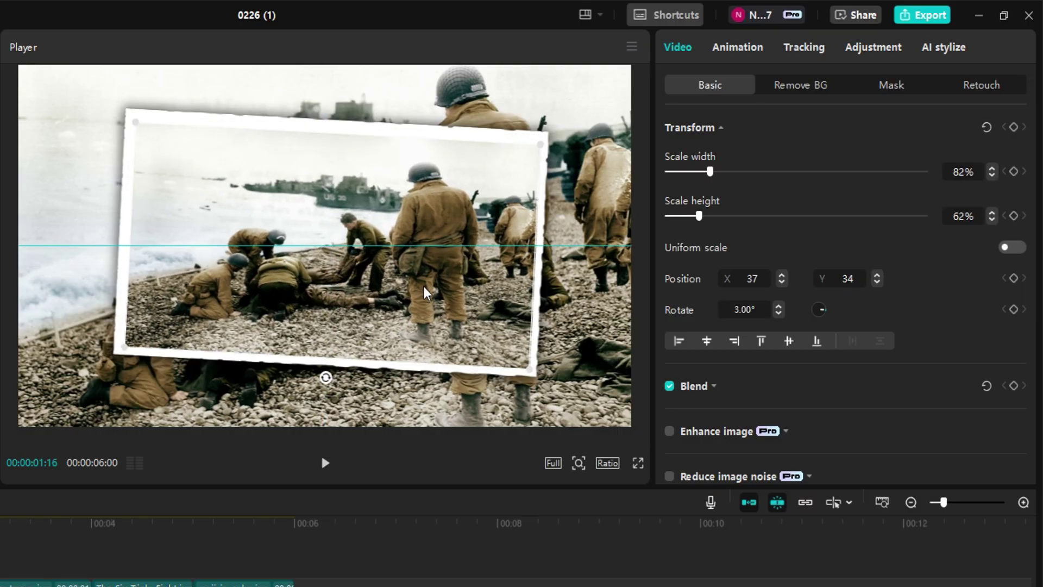
click(992, 220)
click(993, 212)
click(993, 213)
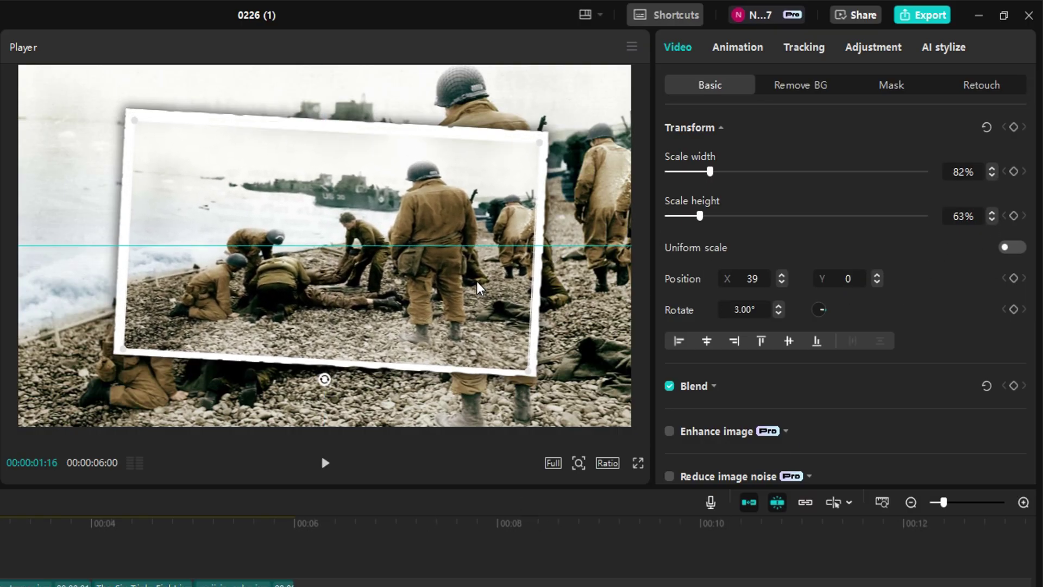
drag(341, 242, 343, 242)
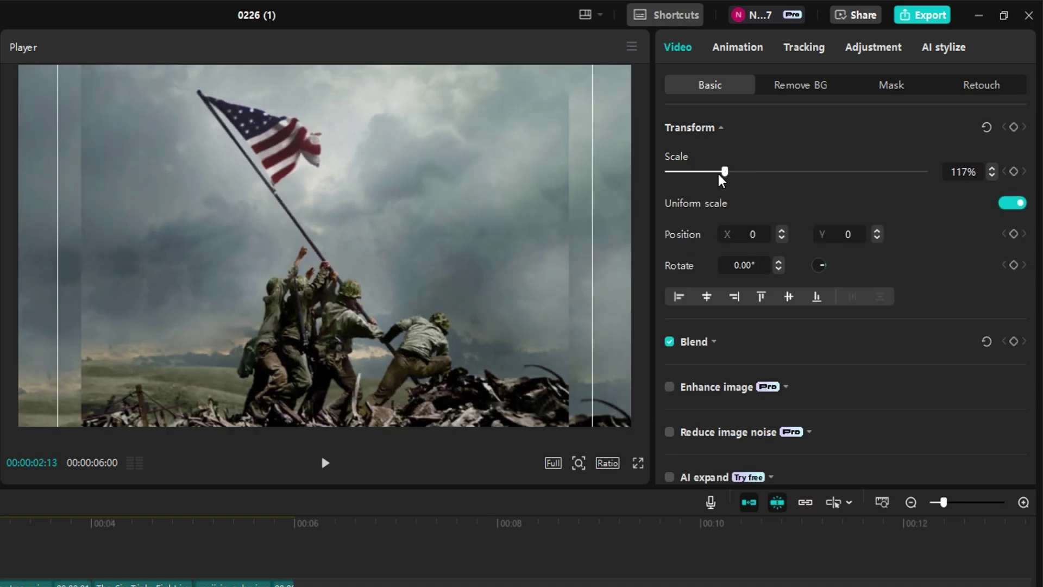
- Shrink the top raising-the-flag-on-iwo-jima.jpeg copy to 64%, rotate it to -4.00° and stretch only its width to 87%
drag(720, 172, 700, 172)
click(778, 270)
drag(408, 247, 419, 243)
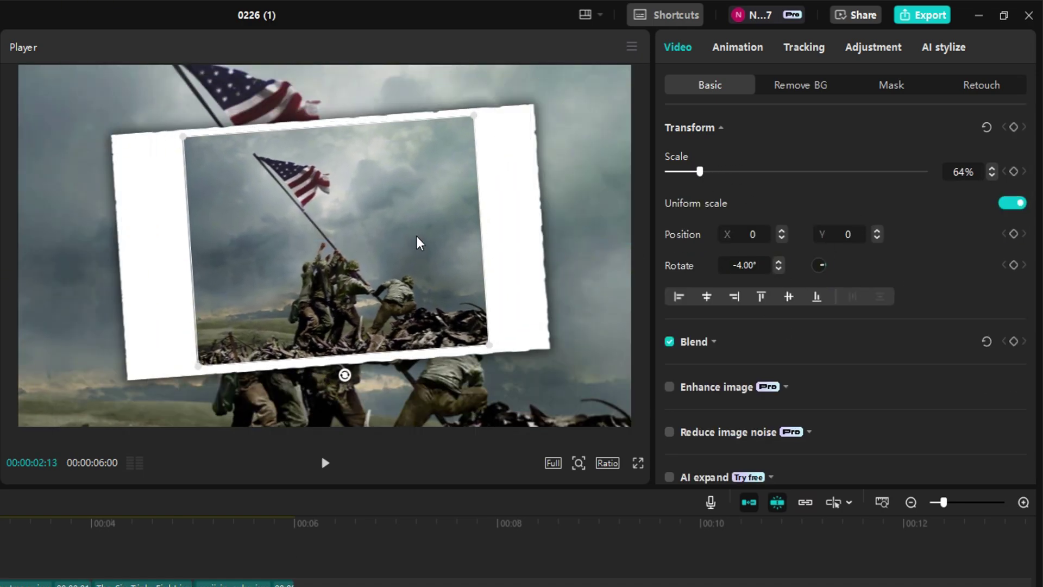
click(1012, 202)
drag(700, 172, 713, 172)
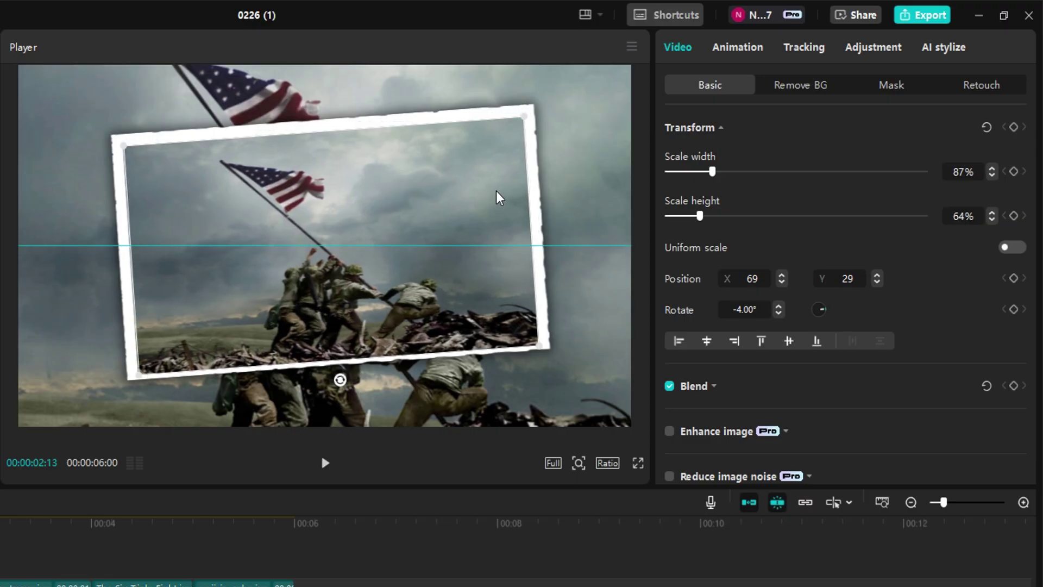
- Set the flag image copy's scale width to 89% and height to 65%, and nudge it into its polaroid
click(992, 168)
click(992, 168)
click(992, 212)
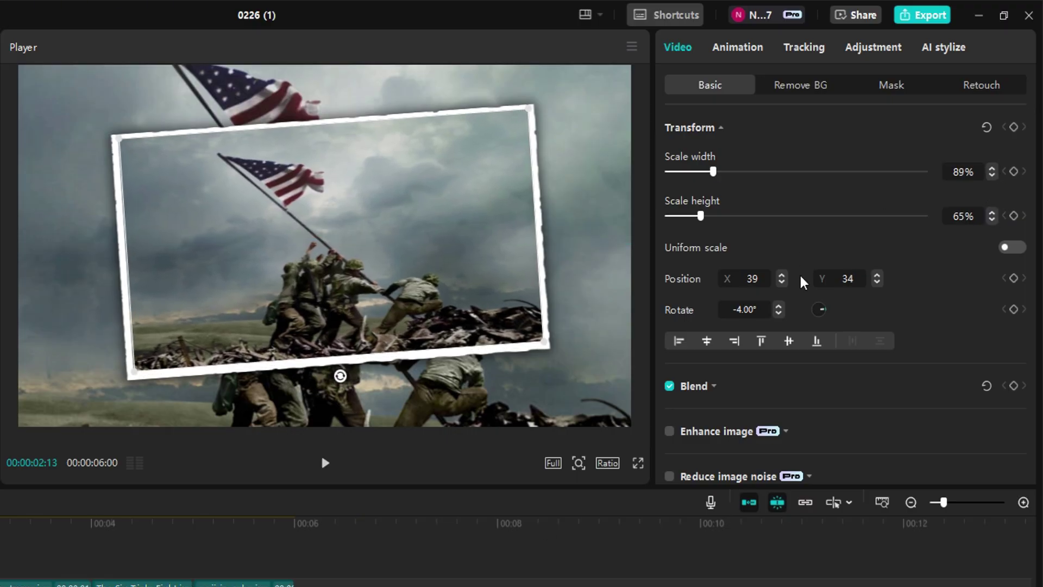
drag(479, 266, 481, 268)
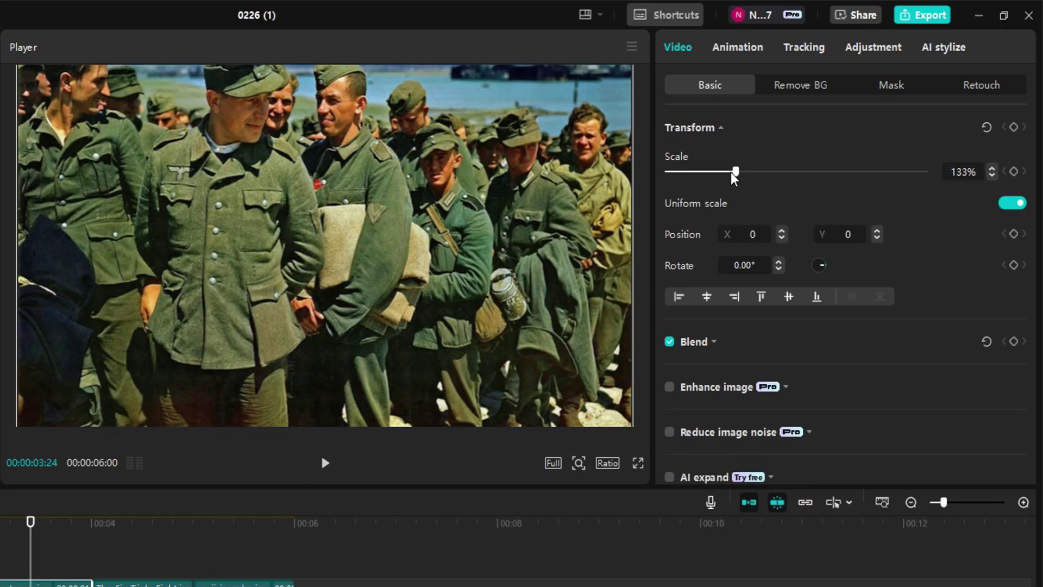
- Fit the top rawImage.jpg copy into its polaroid at X 37, Y 32 with scale width 87% and height 64%
drag(733, 171, 701, 171)
drag(440, 230, 441, 224)
drag(701, 171, 701, 173)
click(993, 176)
drag(416, 264, 416, 265)
click(1013, 203)
drag(700, 171, 712, 172)
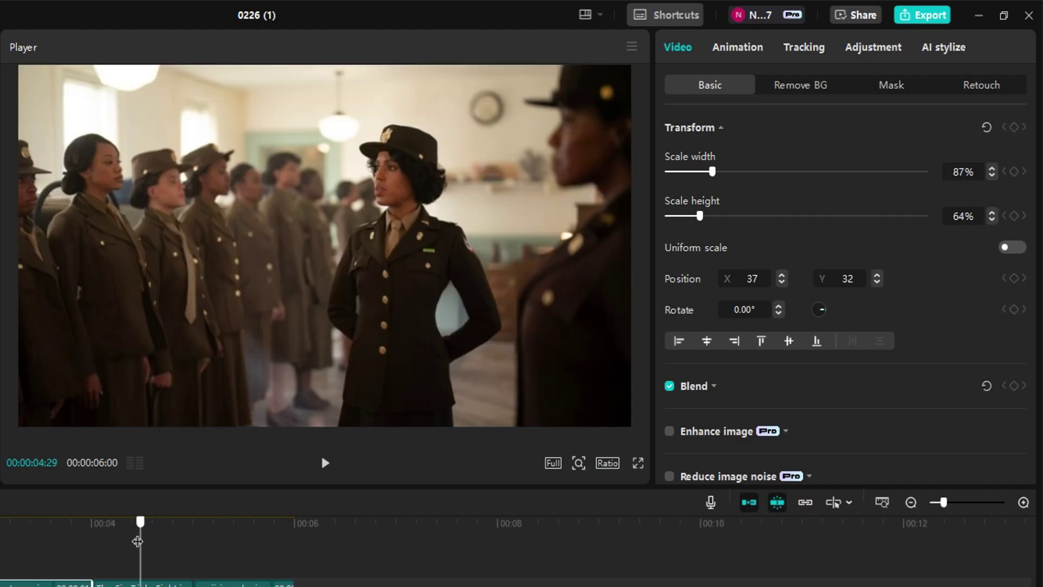
- Shrink the top The-Six-Triple-Eight.jpg copy to 62%, rotate it to 3.50° and stretch only its width to 76%
drag(706, 172, 698, 183)
click(779, 269)
click(779, 262)
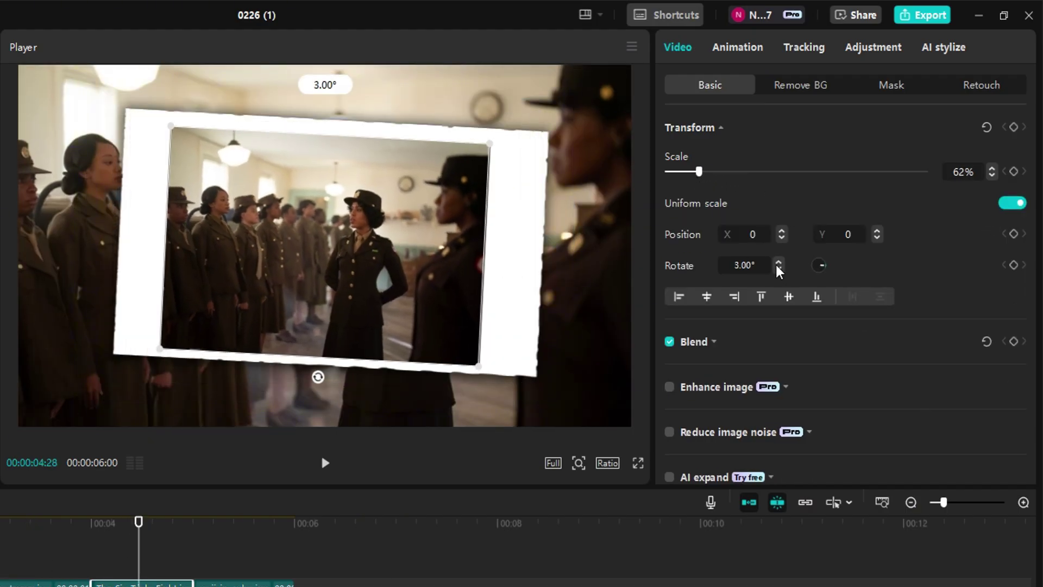
click(779, 262)
drag(440, 291, 440, 284)
click(1012, 202)
drag(699, 171, 707, 173)
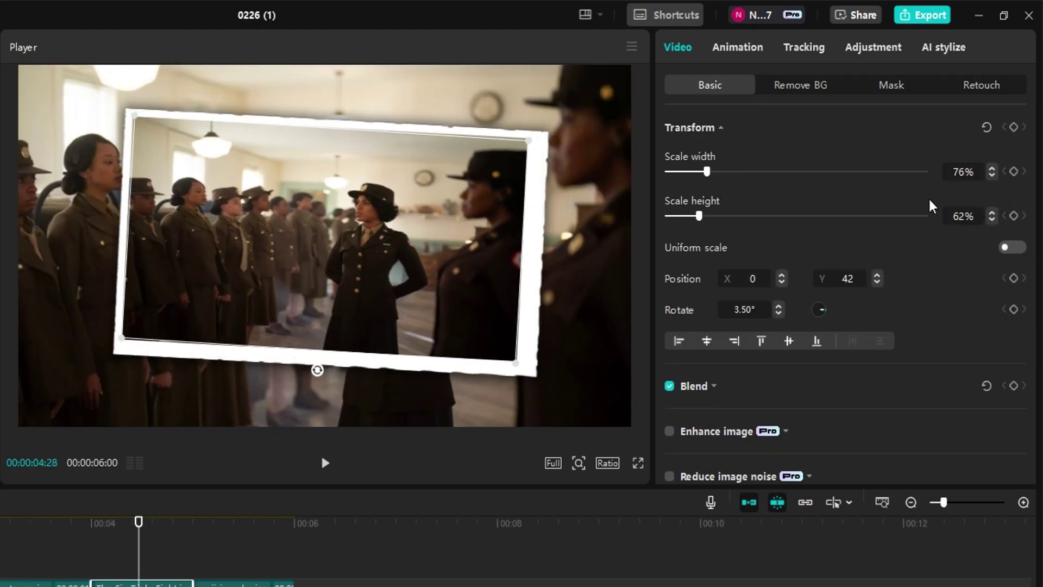
- Refine The-Six-Triple-Eight.jpg copy inside its polaroid to scale width 79%, height 64%, X 39, Y 29
drag(420, 276, 427, 277)
click(993, 212)
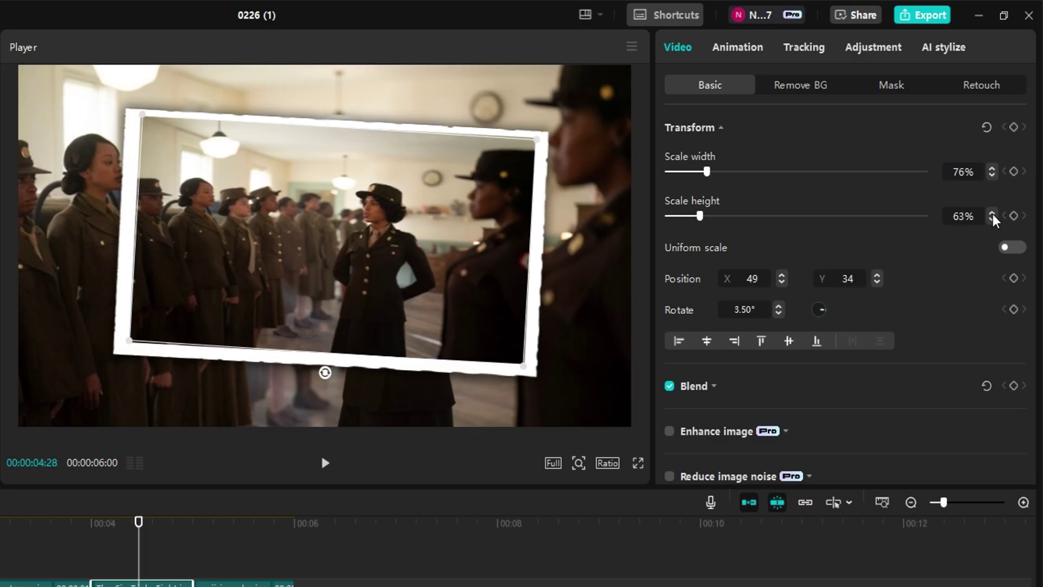
click(992, 213)
drag(478, 239, 477, 240)
click(992, 175)
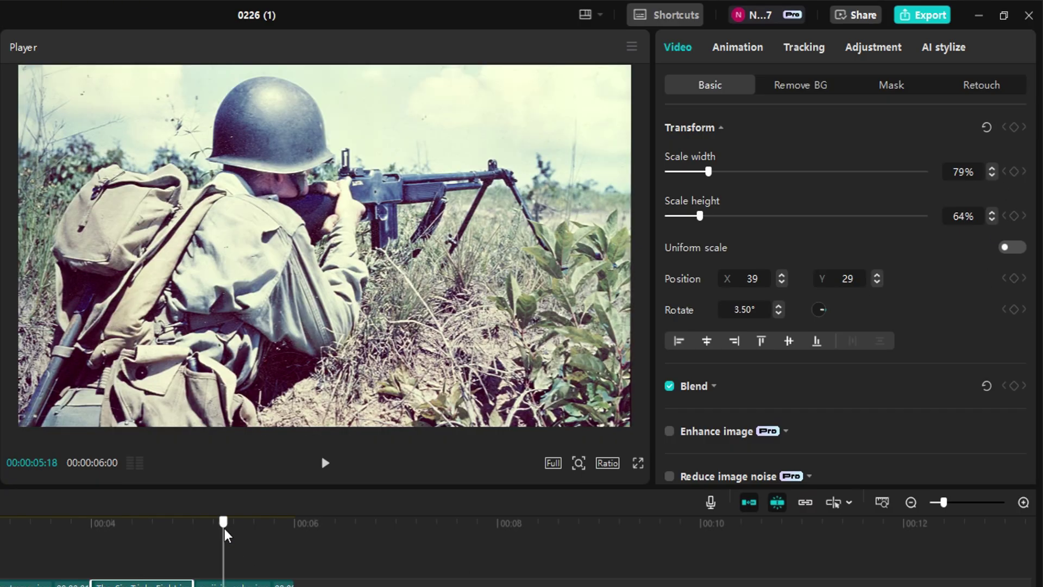
- Rotate the top wwii-in-color.jpg copy to -3.00°, place it at X 37, Y 32 and adjust width and height separately to fill the polaroid
click(779, 269)
drag(361, 273, 367, 266)
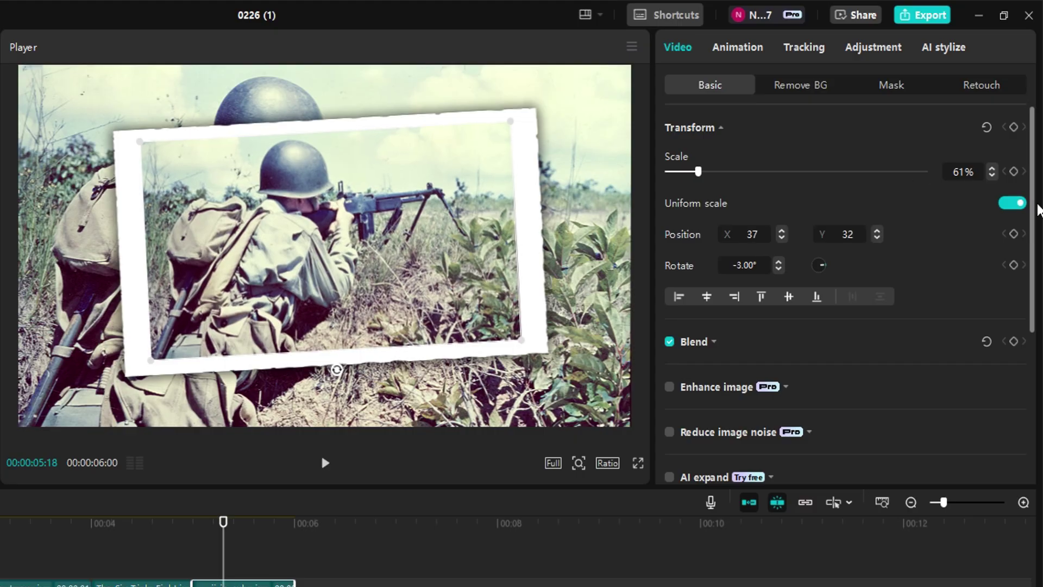
click(1013, 203)
click(993, 170)
click(992, 170)
click(992, 219)
click(992, 213)
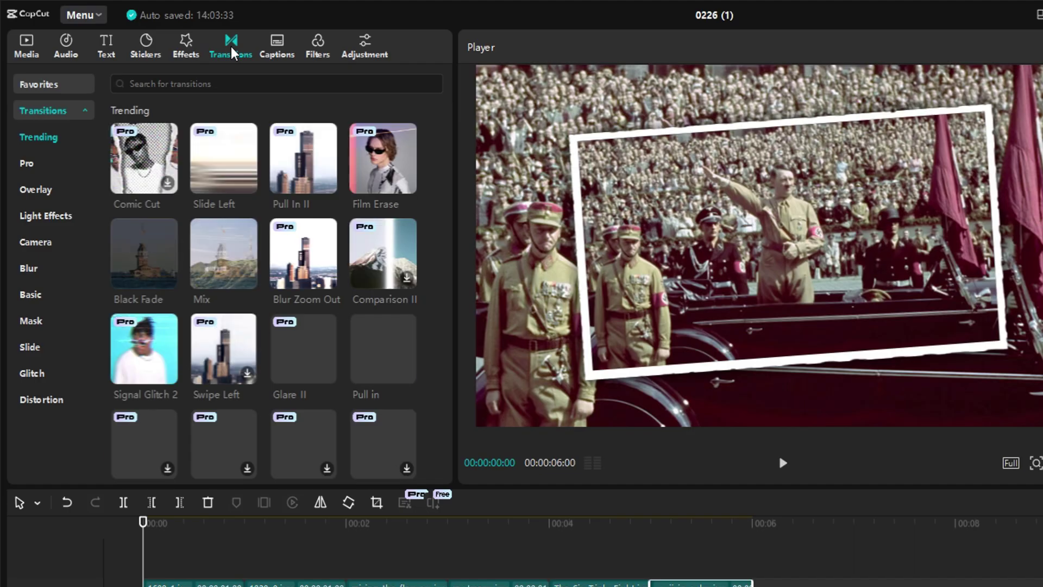
- Search the transitions for "up", add the blurred Up transition at all five cuts of the bottom image track, and preview the result
click(111, 80)
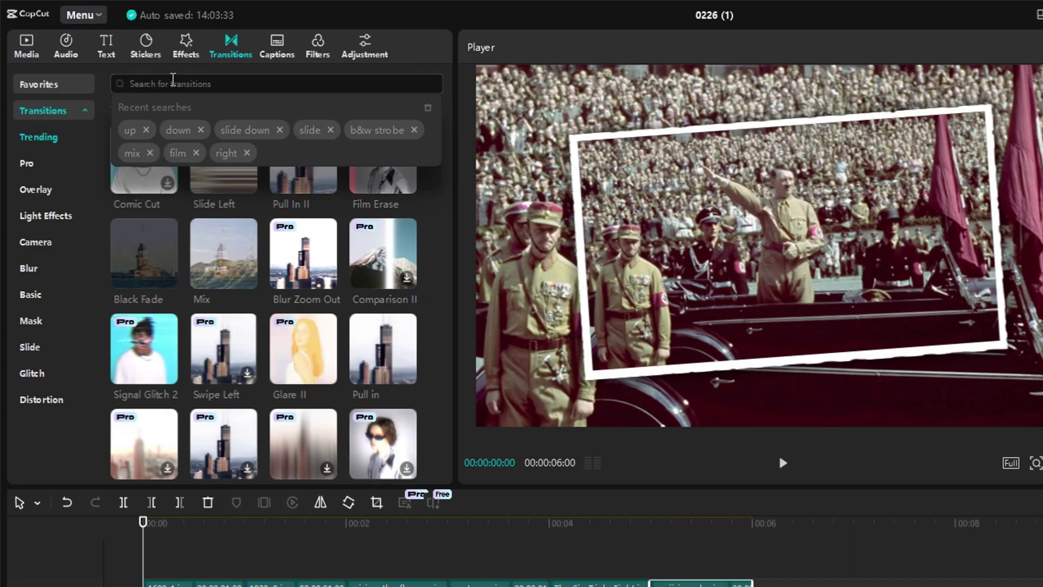
text(up)
key(Return)
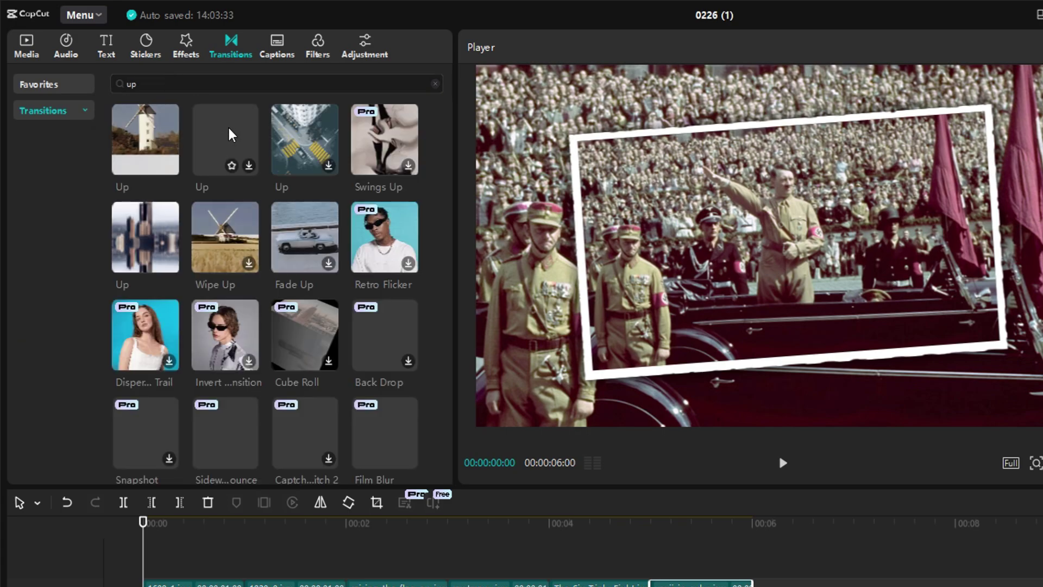
drag(126, 245, 242, 465)
drag(145, 8, 317, 468)
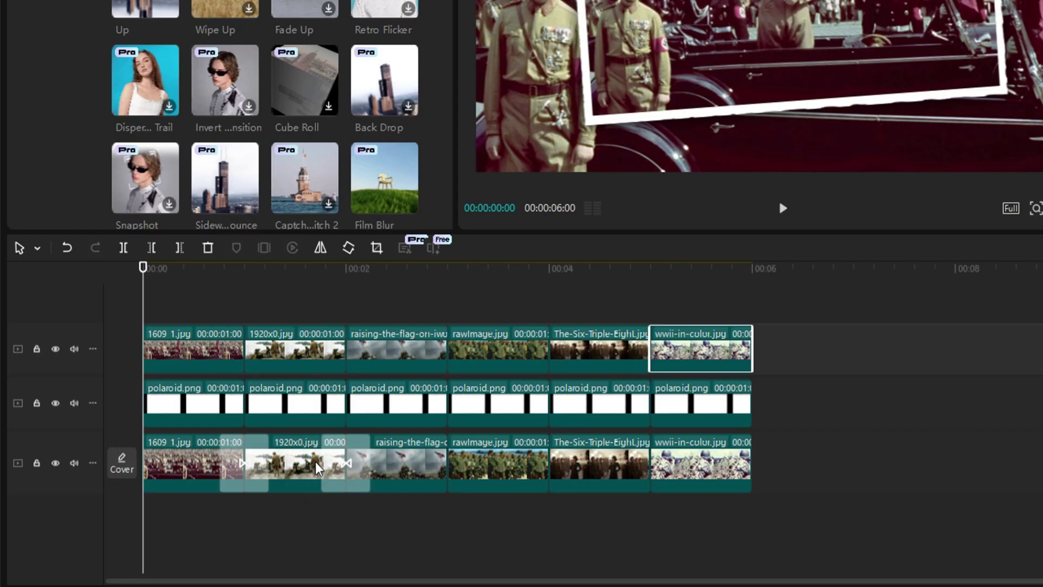
drag(152, 7, 447, 465)
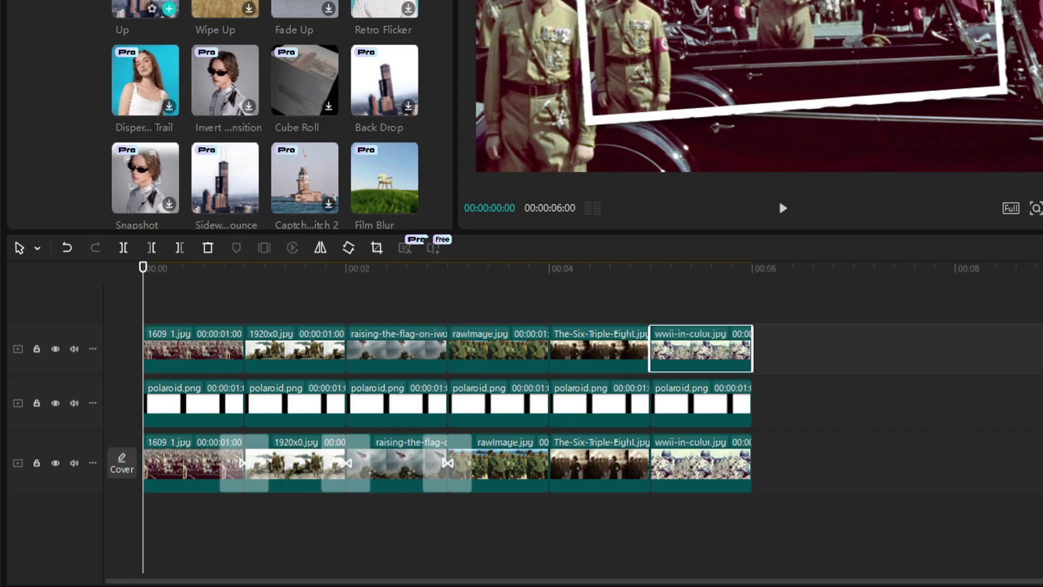
drag(145, 8, 549, 464)
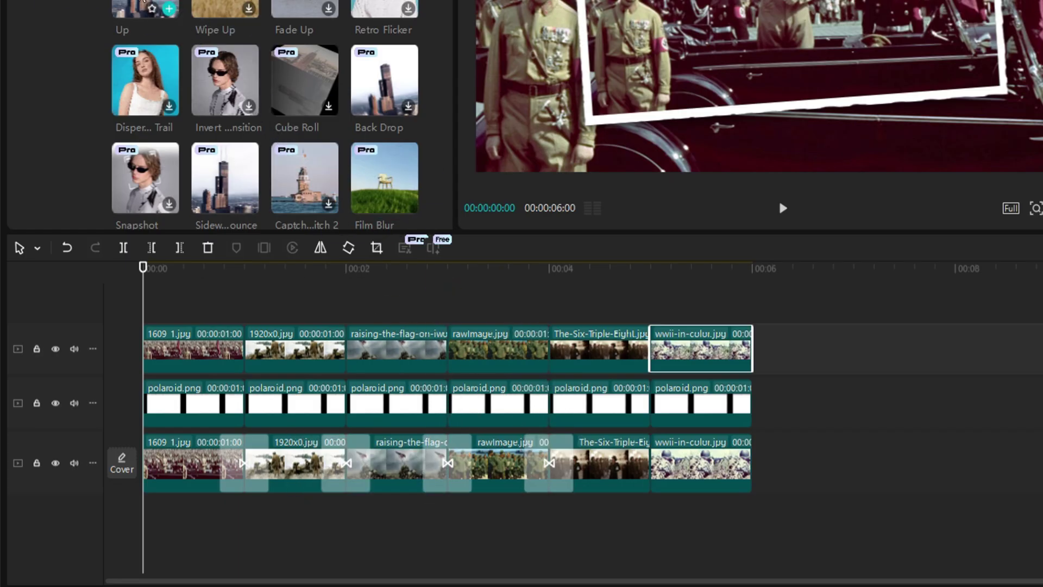
drag(145, 8, 638, 470)
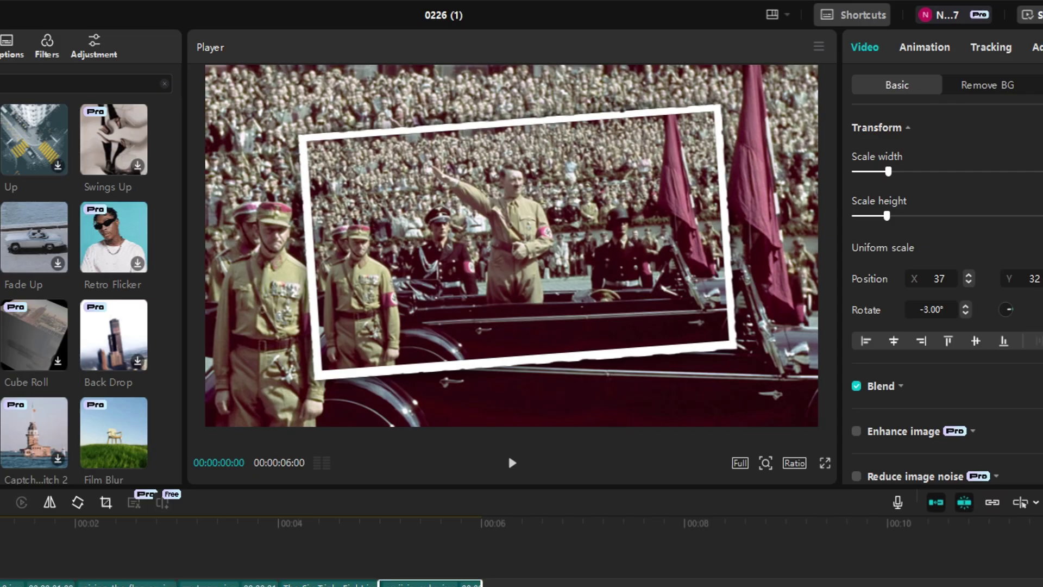
drag(0, 548, 180, 557)
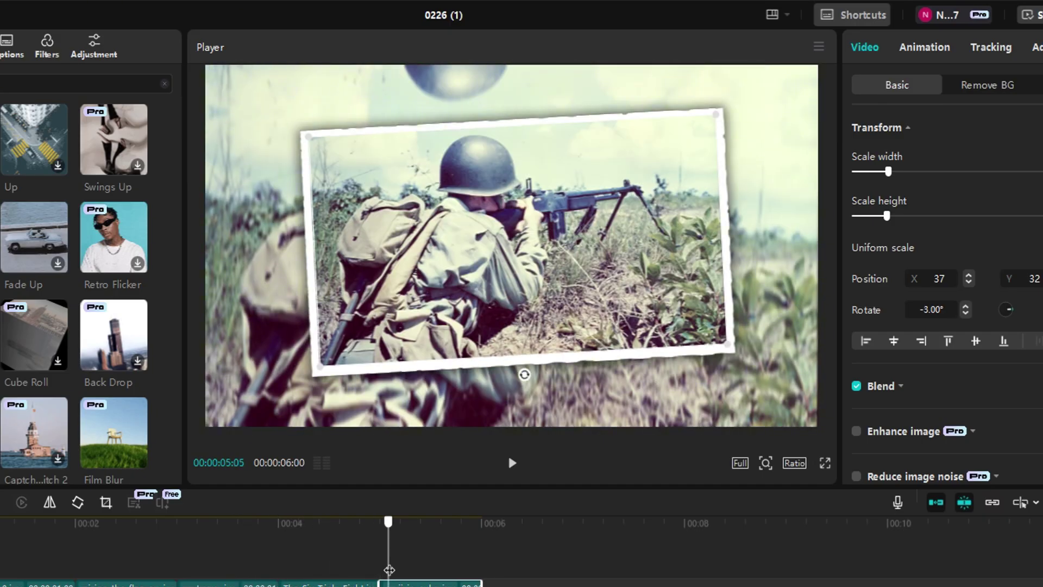
drag(389, 570, 0, 581)
- Add timeline markers at the five cuts between the images, from 00:00:01:00 to 00:00:05:00
drag(154, 302, 224, 301)
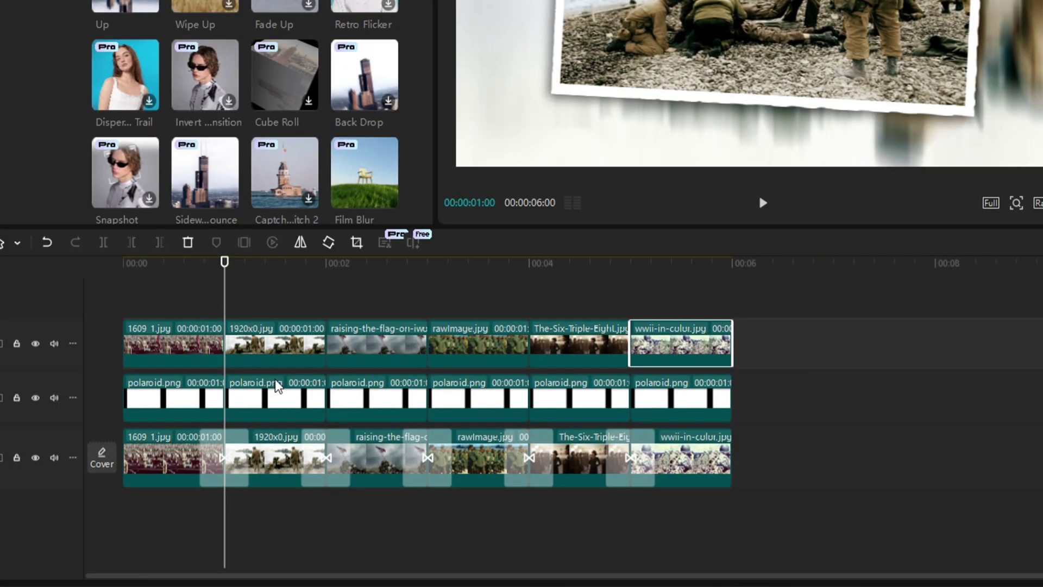
click(226, 268)
key(m)
drag(224, 275, 386, 277)
key(m)
click(429, 259)
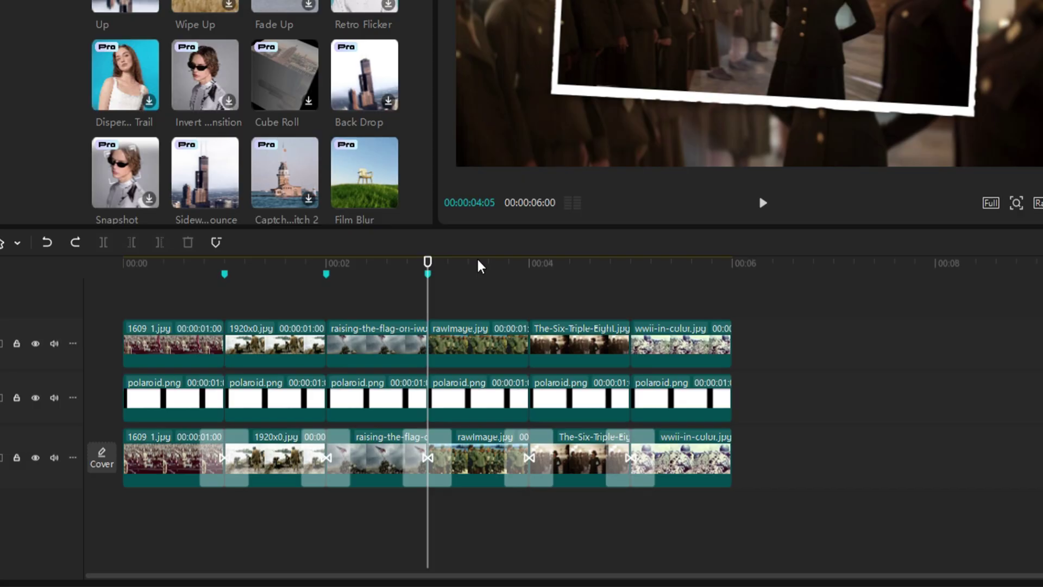
drag(481, 266, 630, 274)
key(m)
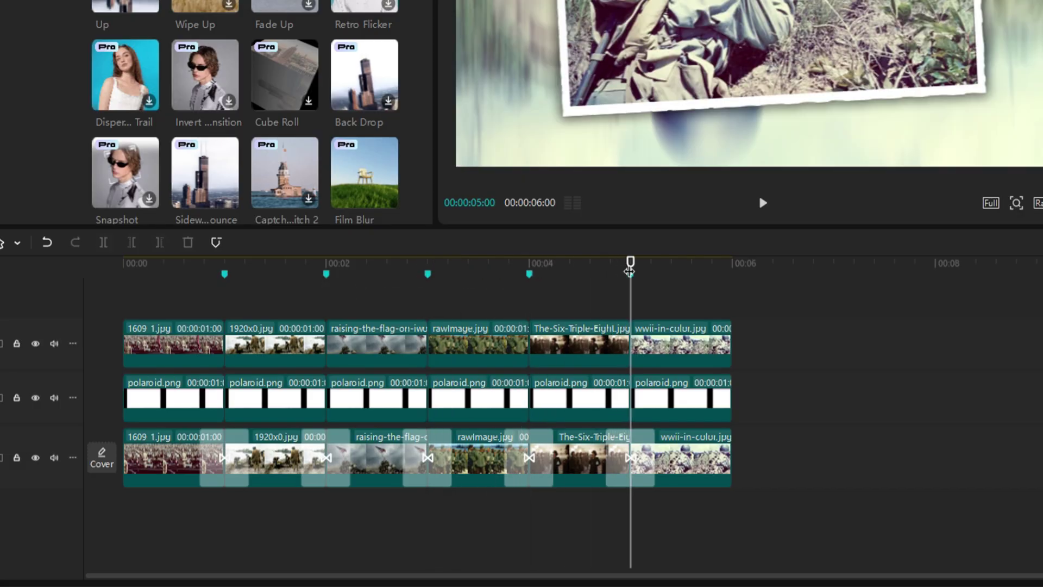
key(m)
- Combine all clips on the three tracks into a compound clip and split it at every marker
drag(804, 326, 156, 438)
key(alt+g)
drag(320, 271, 630, 359)
key(ctrl+b)
key(ctrl+b)
key(ctrl+b)
key(ctrl+b)
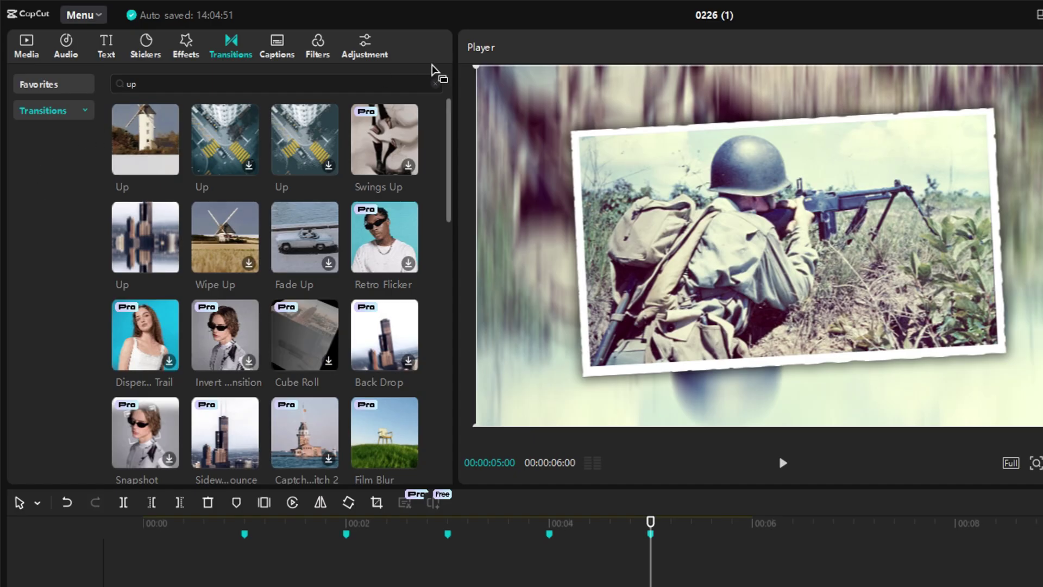
- Clear the transition search, add the Glare II transition at all five cuts between the compound clip pieces, and preview it
click(436, 84)
drag(294, 439, 226, 438)
drag(303, 3, 323, 438)
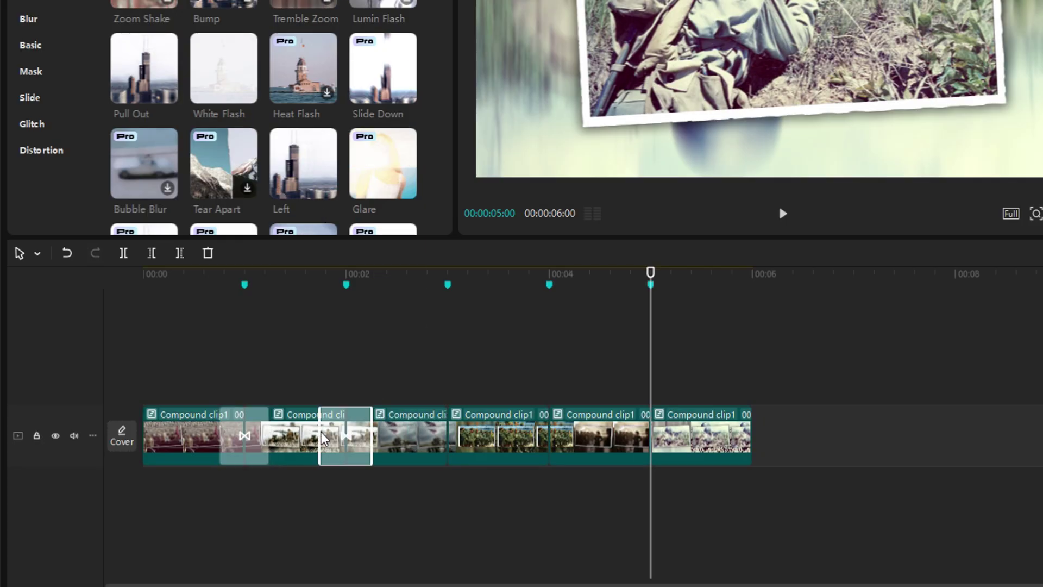
drag(303, 2, 427, 438)
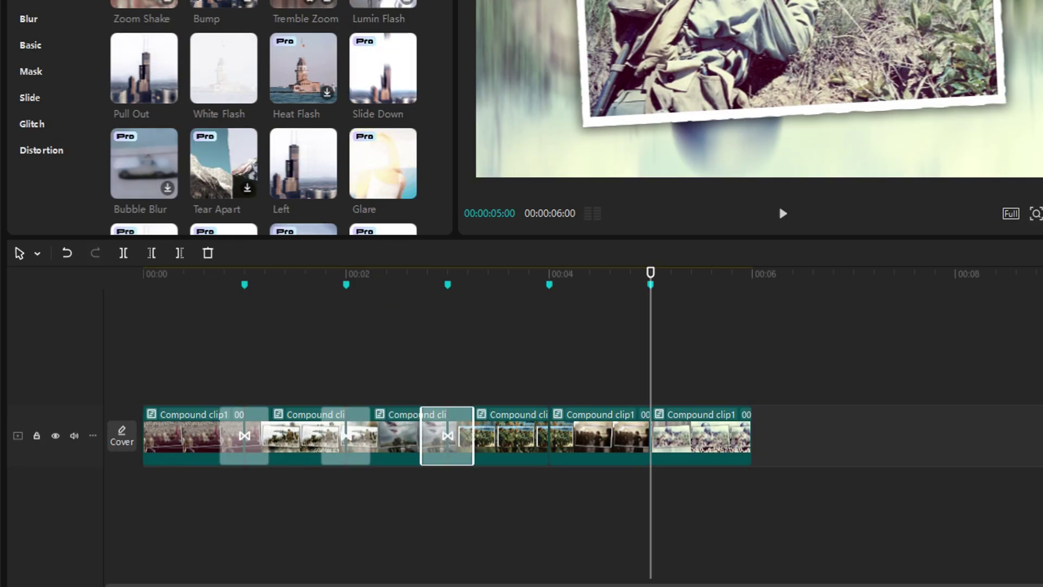
drag(305, 9, 523, 427)
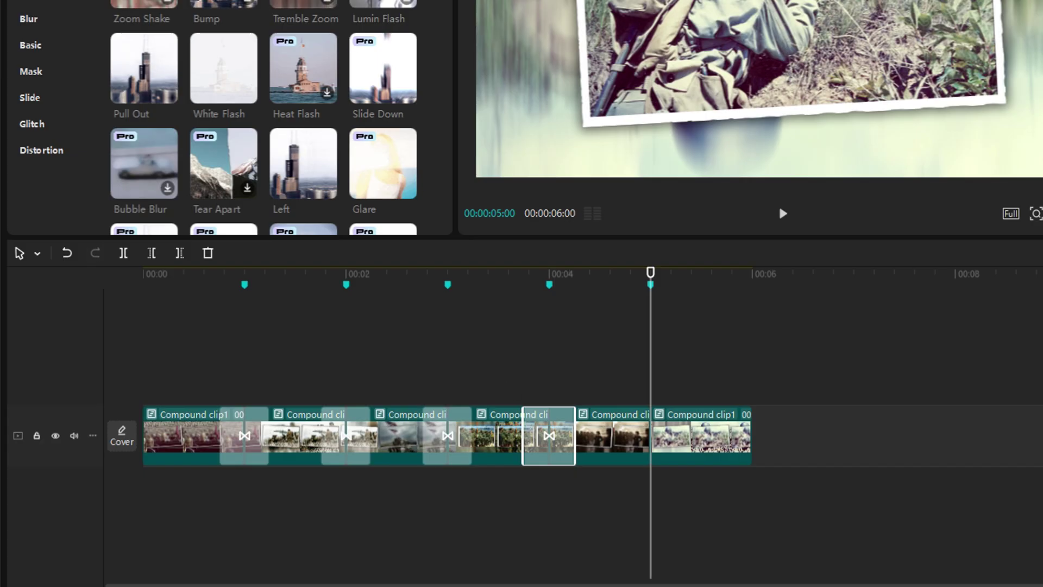
drag(305, 8, 652, 434)
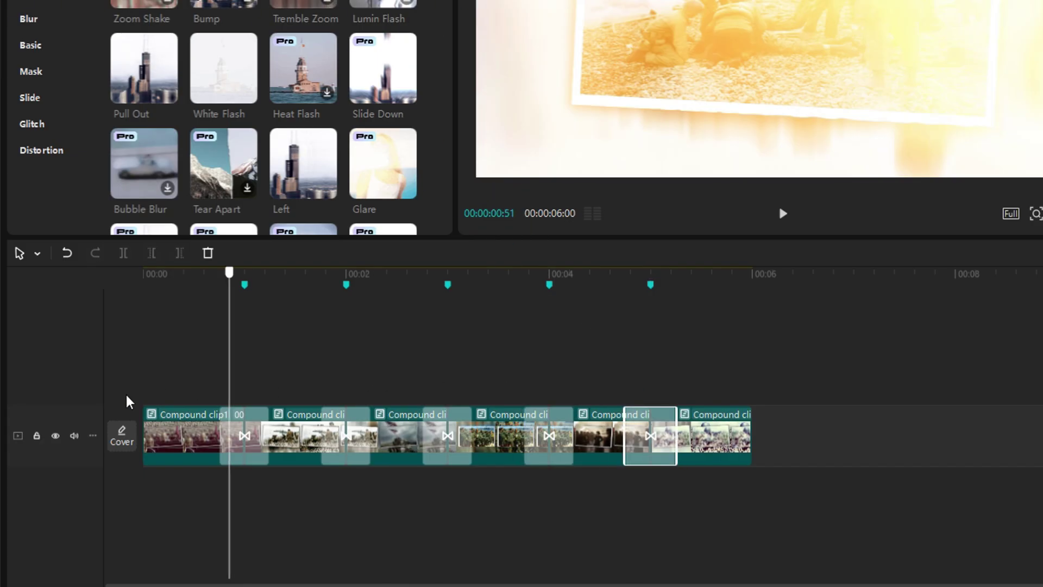
drag(126, 396, 77, 417)
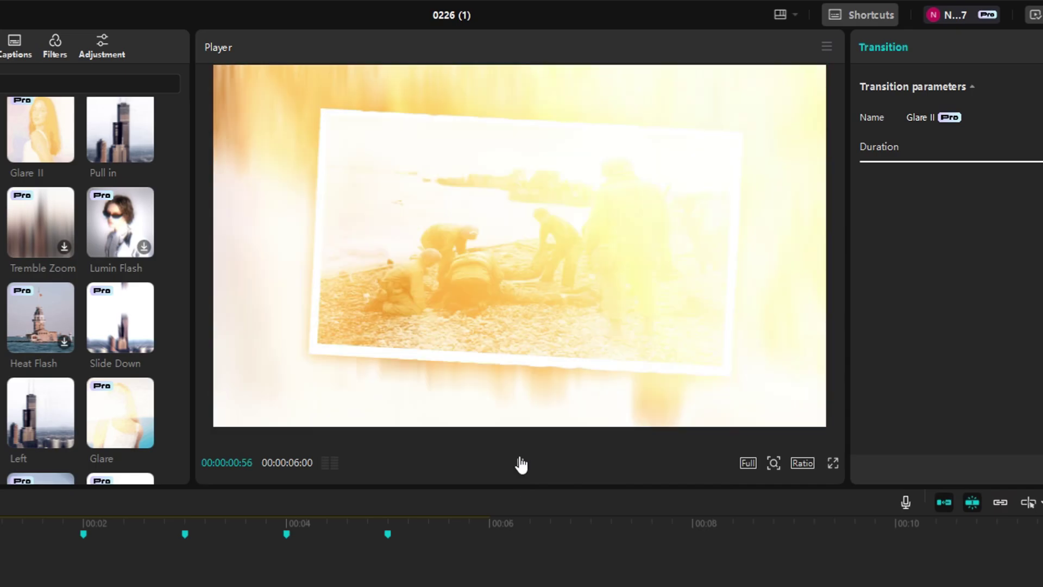